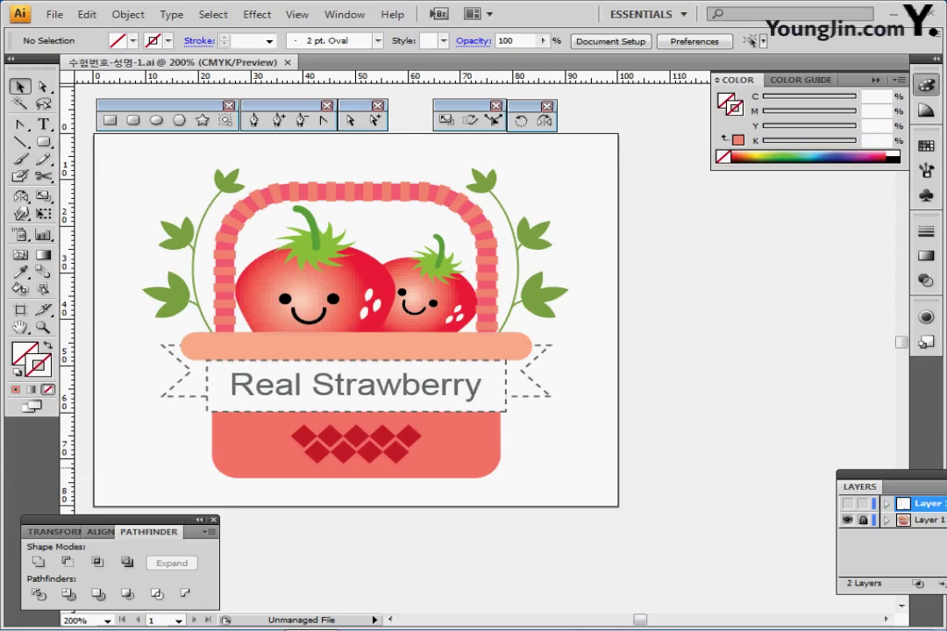
Hide the finished strawberry basket artwork, show the empty drawing layer and turn on the centre guides.
left_click(847, 520)
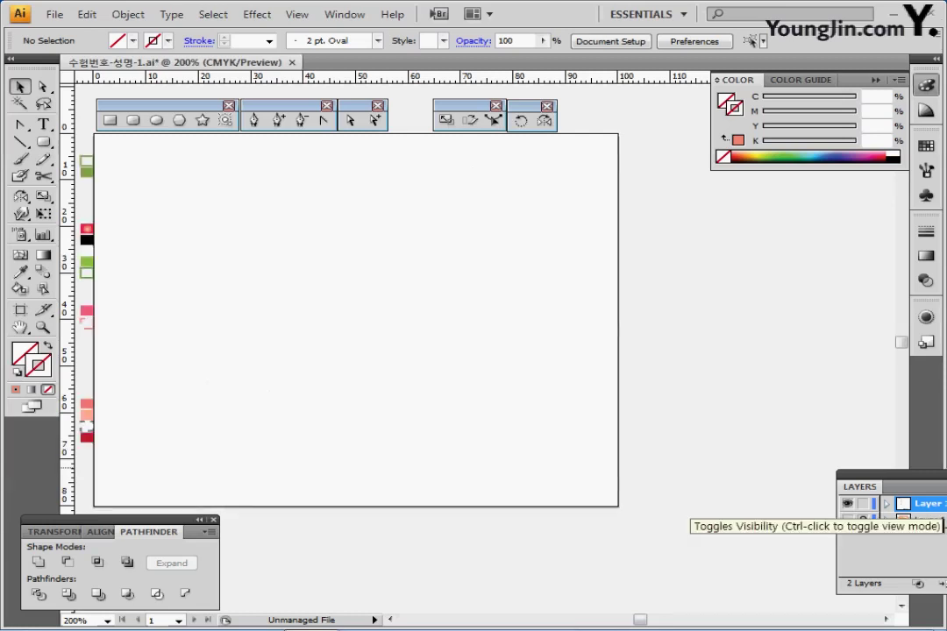
key("ctrl+semicolon")
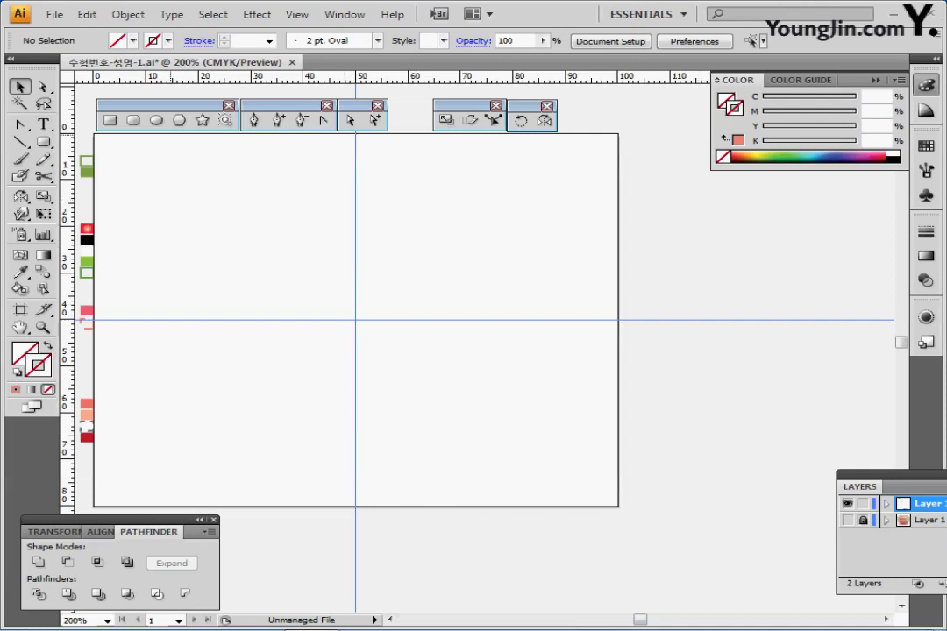
Draw a coral rounded rectangle 55 mm wide and 33 mm high with a 5 mm corner radius, centred on the vertical guide.
left_click(133, 120)
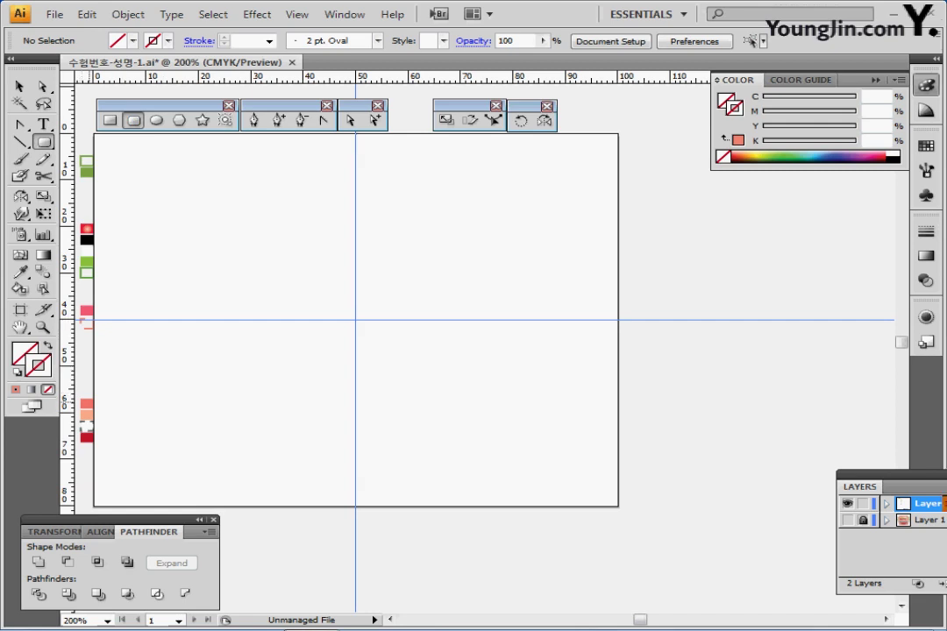
left_click(86, 404, "ctrl")
left_click(172, 254, "ctrl")
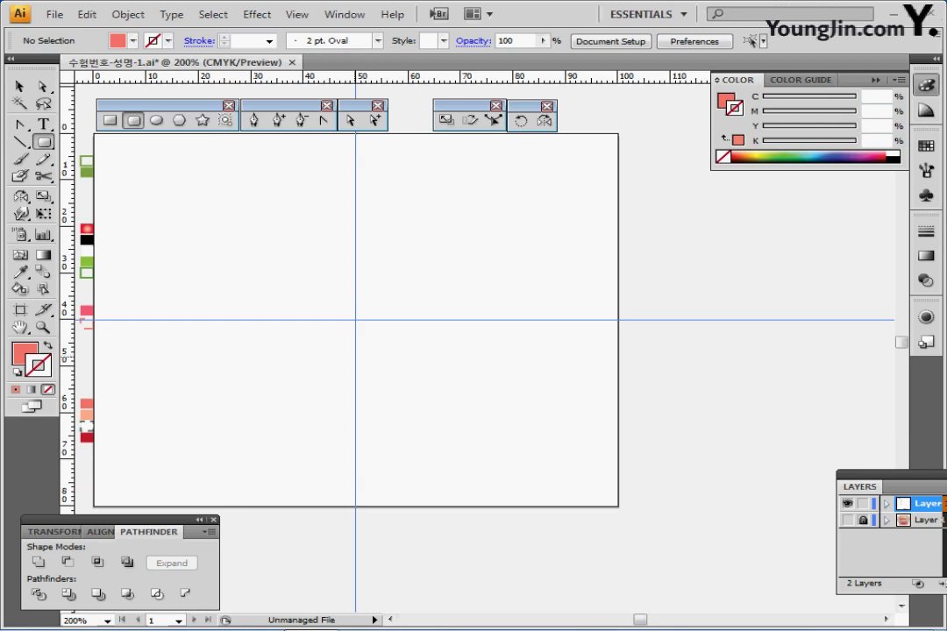
left_click(299, 306)
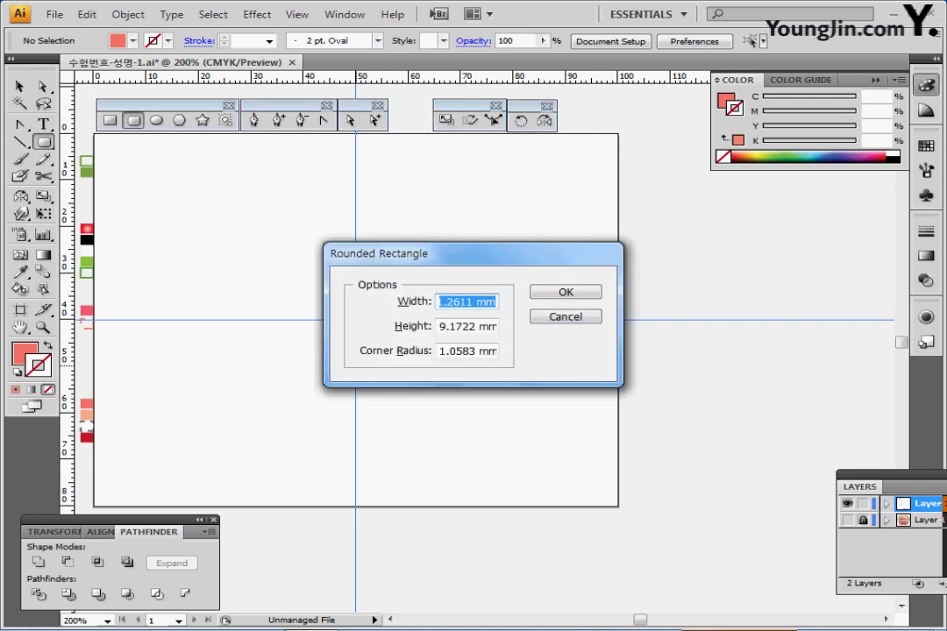
key("Tab")
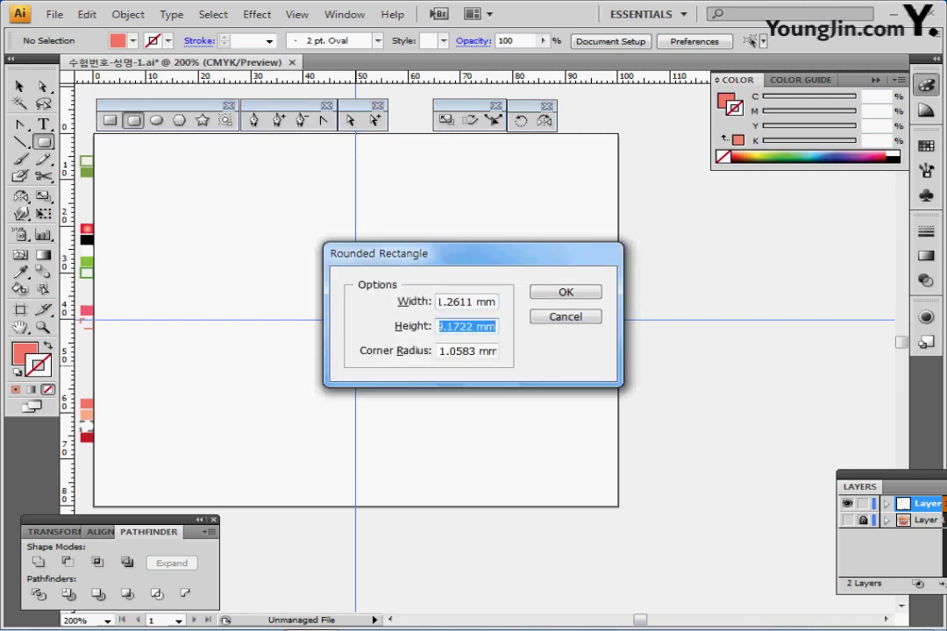
key("shift+Tab")
type("55")
key("Tab")
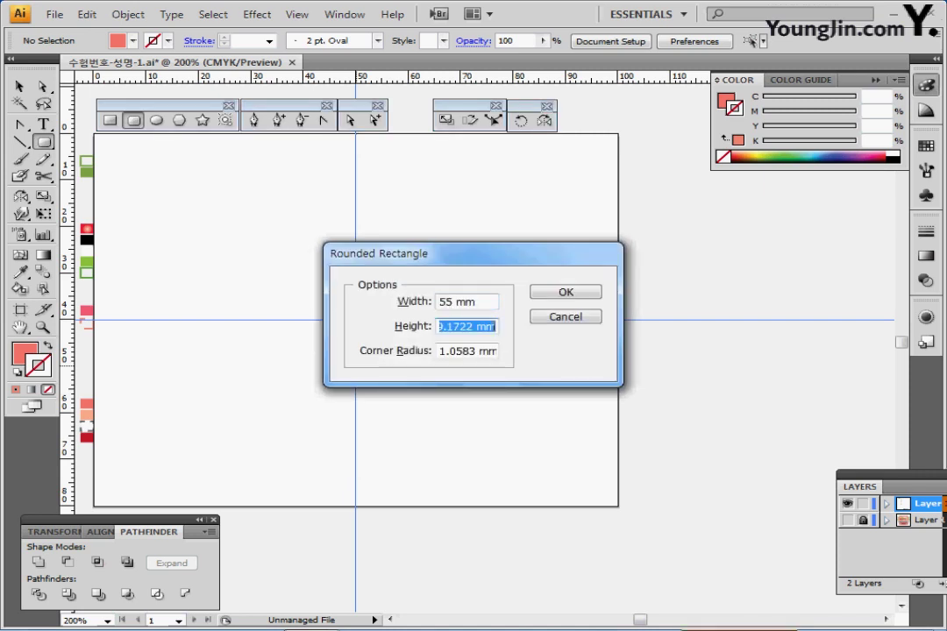
type("33")
key("Tab")
type("5")
key("Return")
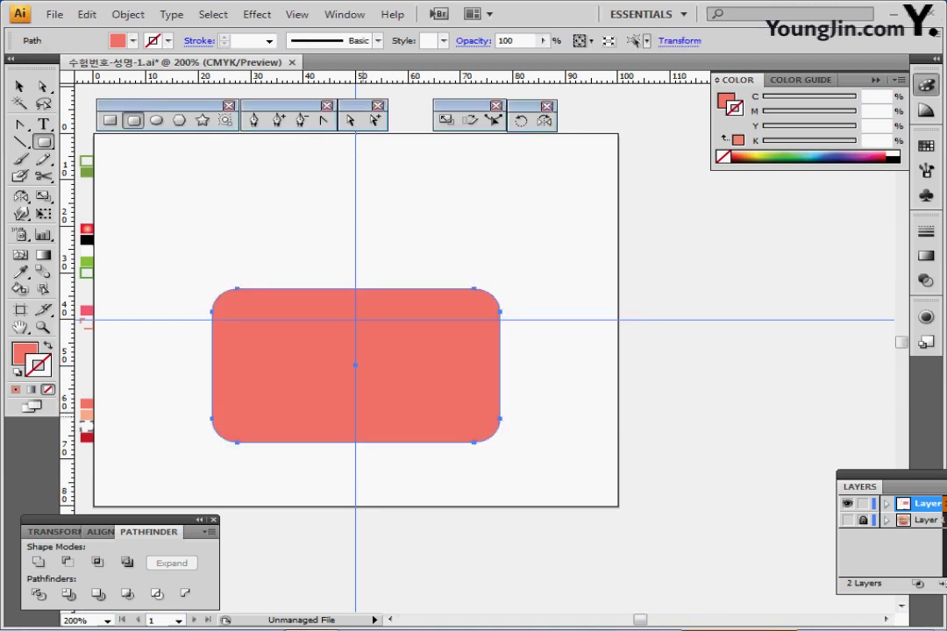
Delete the top anchor points of the coral rounded rectangle to give the basket body a flat top edge.
key("ctrl")
left_click(42, 86)
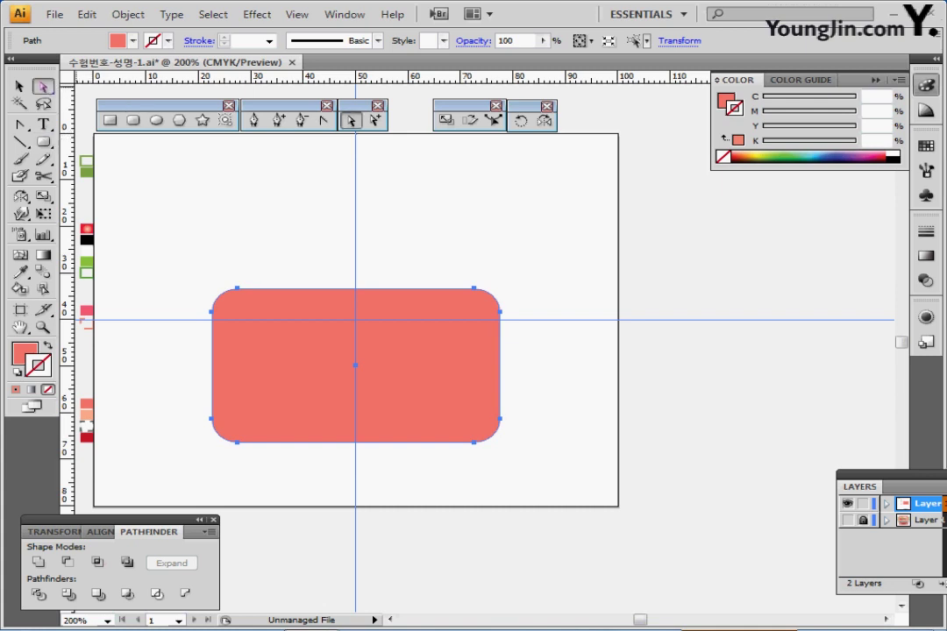
left_click_drag(191, 232, 490, 297)
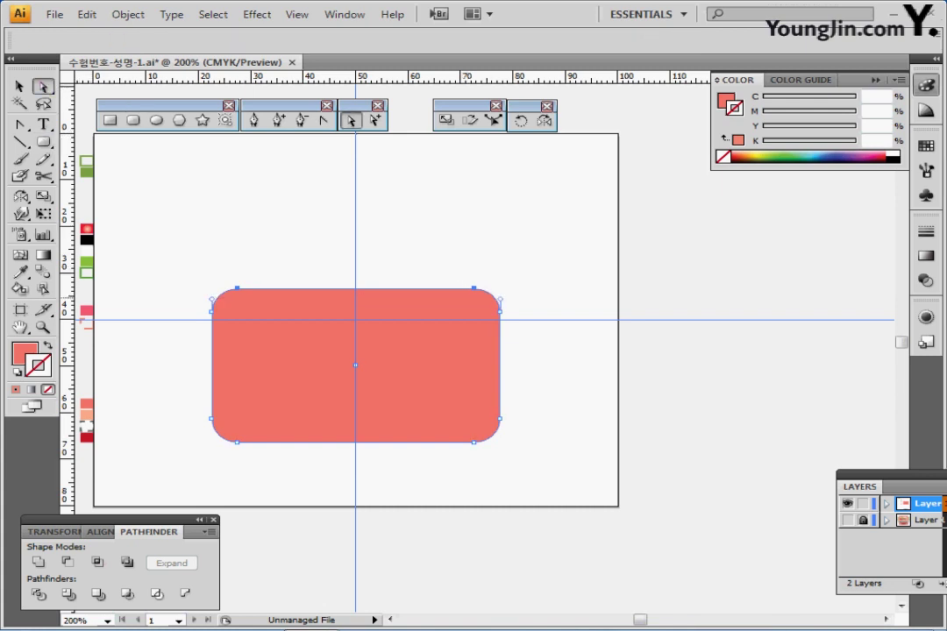
key("Delete")
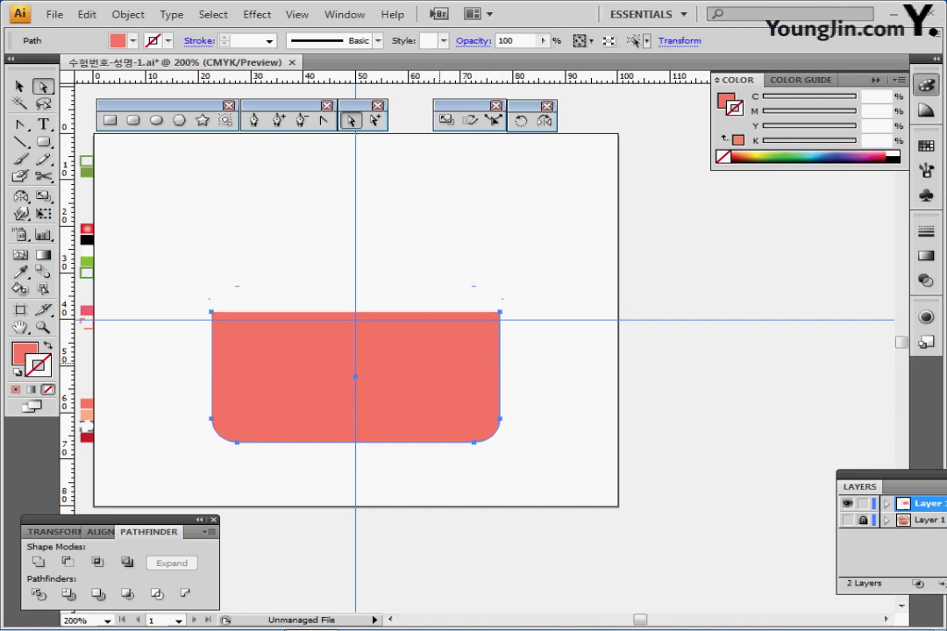
Move the basket body straight down until its top edge lies about 5 mm below the horizontal guide, and deselect it.
left_click_drag(445, 366, 439, 386)
left_click_drag(355, 462, 355, 470)
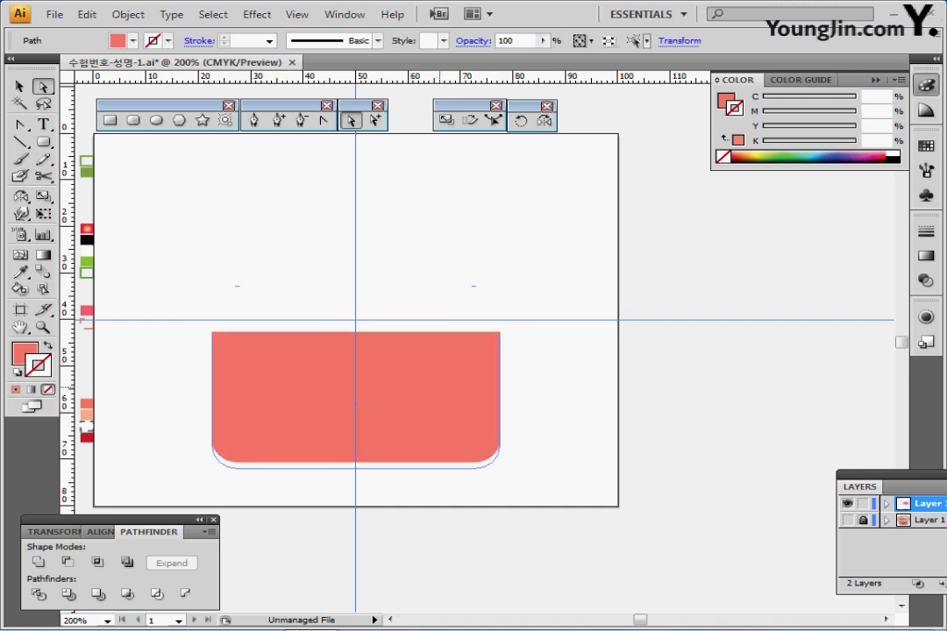
left_click_drag(439, 388, 440, 395)
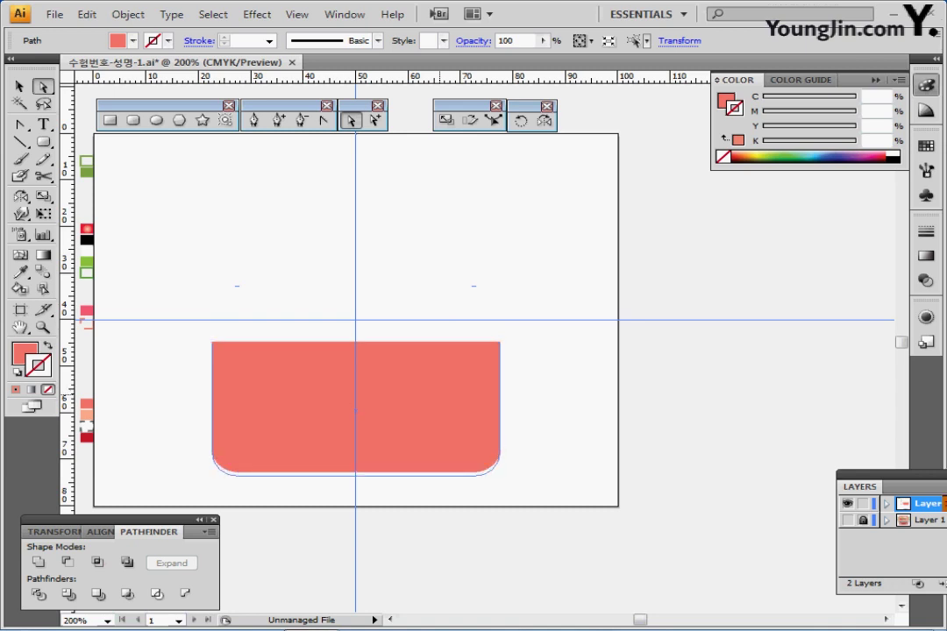
key("Down")
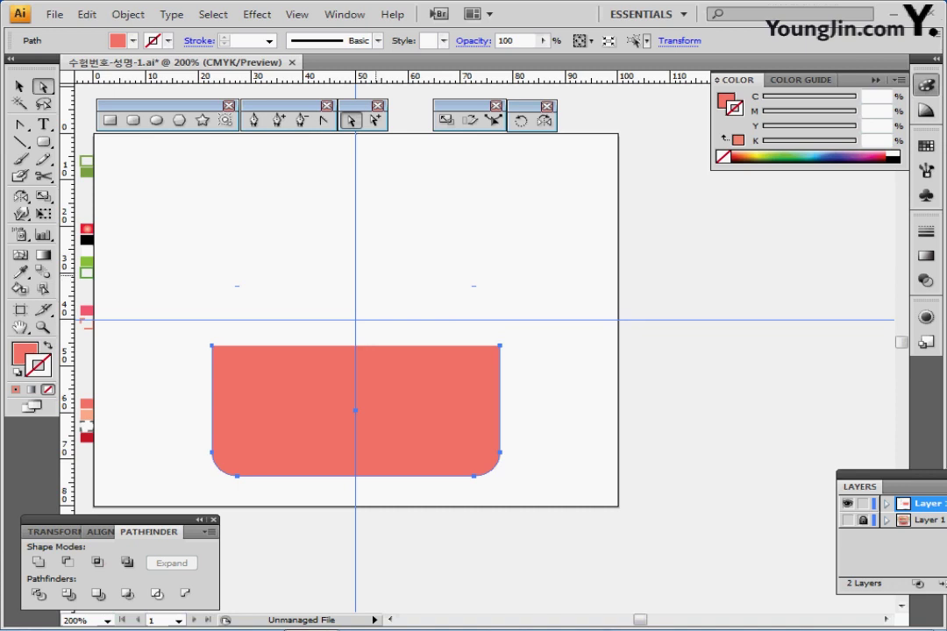
key("ctrl+shift+a")
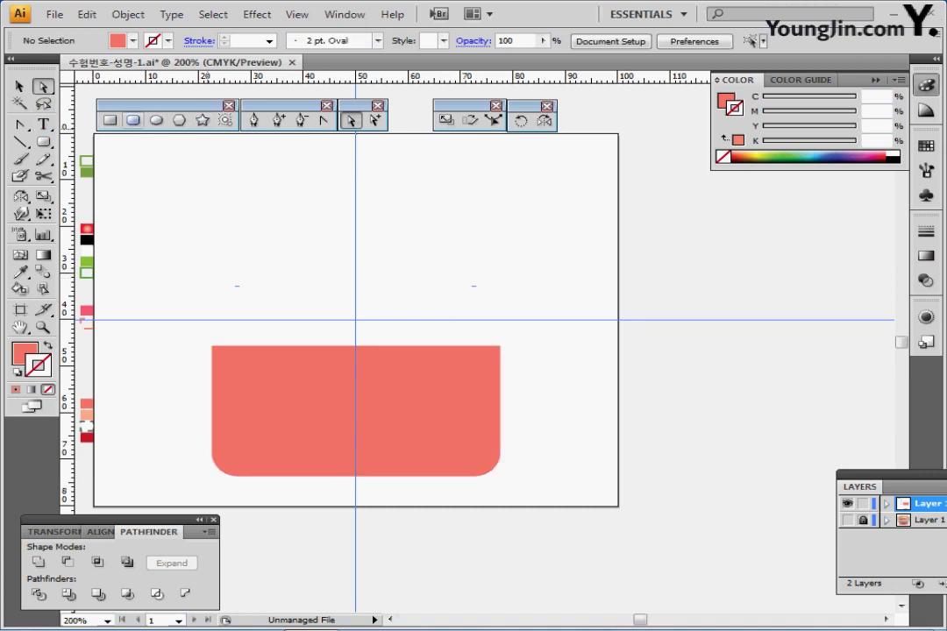
Draw the basket rim as a rounded rectangle 67 mm wide and 6 mm high with a 10 mm corner radius, above the body.
left_click(133, 121)
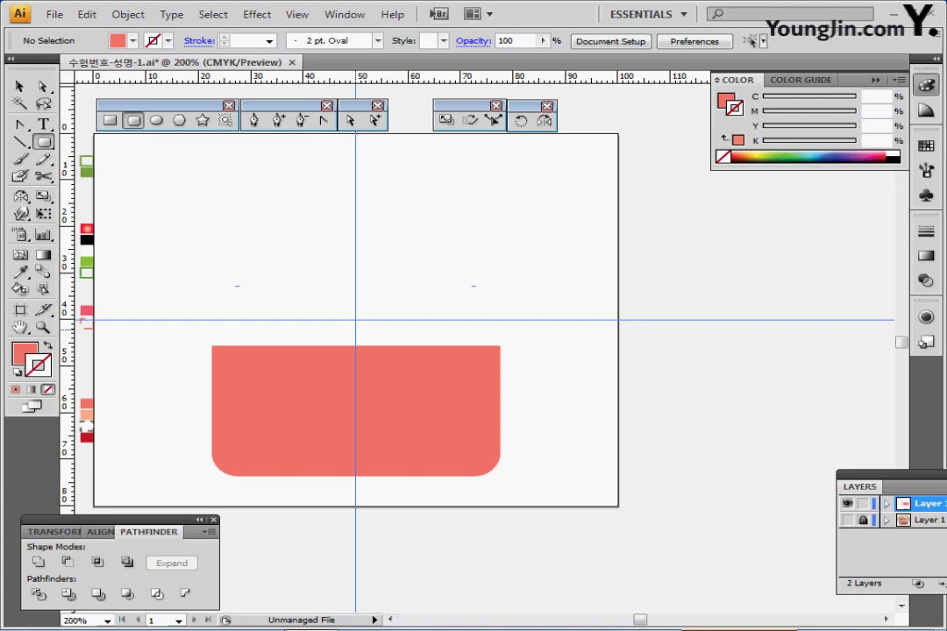
left_click(356, 330)
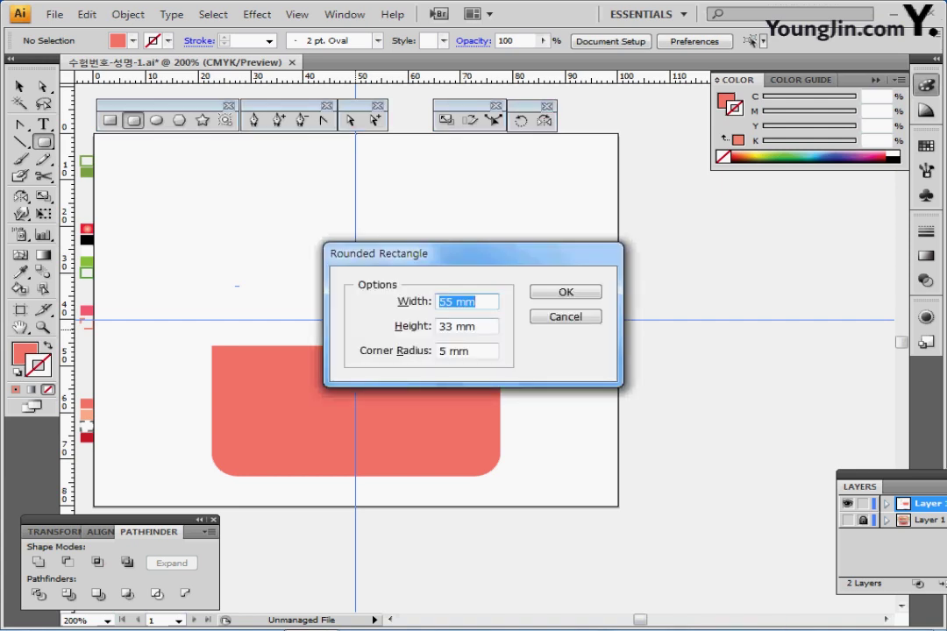
type("67")
key("Tab")
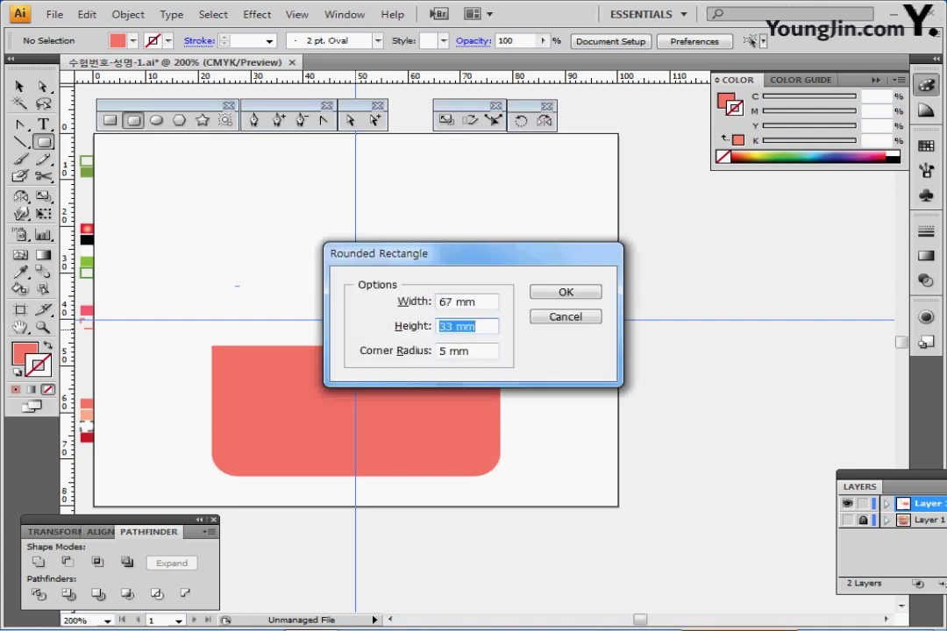
type("6")
key("Tab")
type("10")
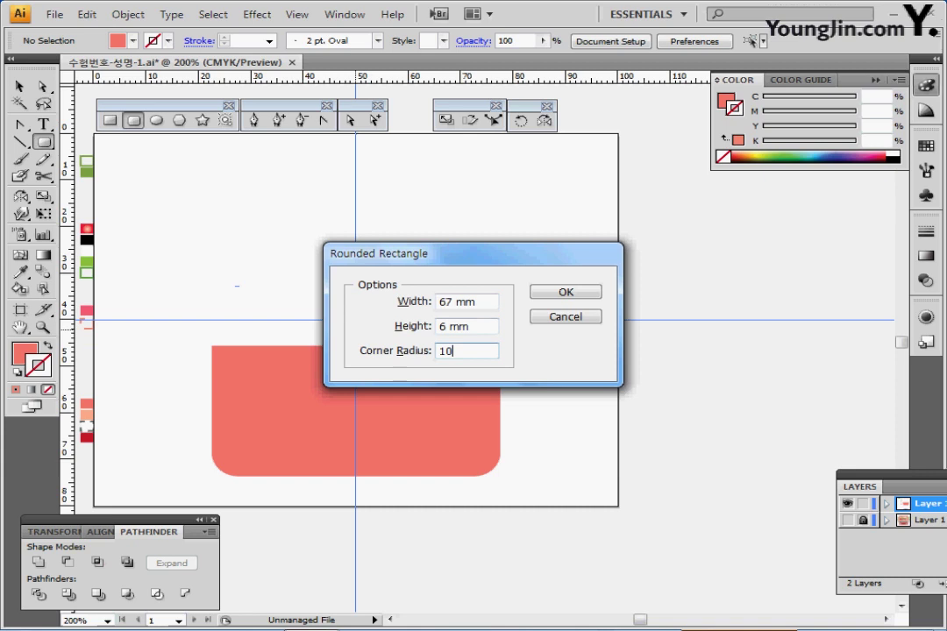
key("Return")
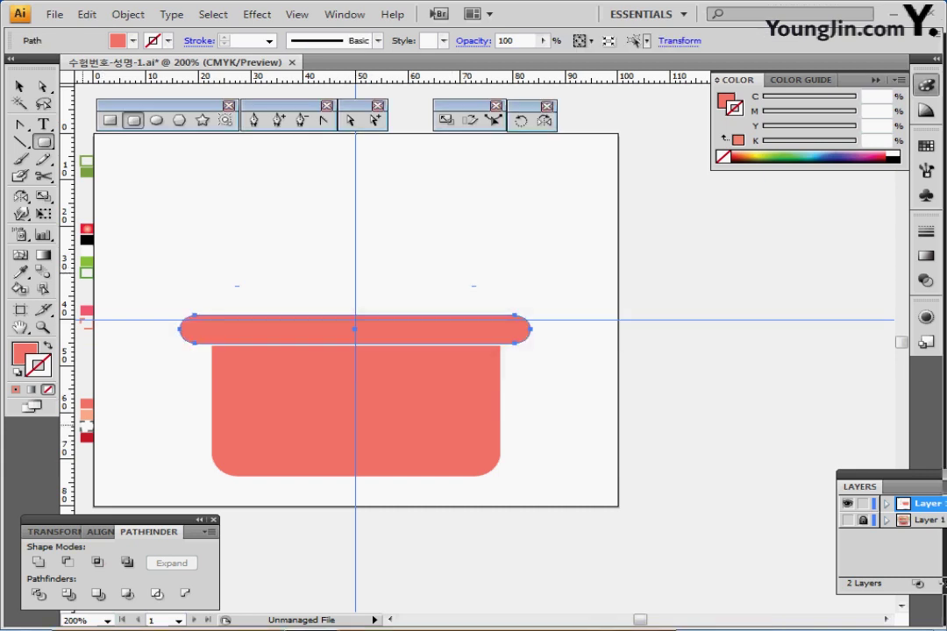
Fill the rim with the light peach sample colour and nudge it down to overlap the basket body's top edge.
key("i")
left_click(86, 415)
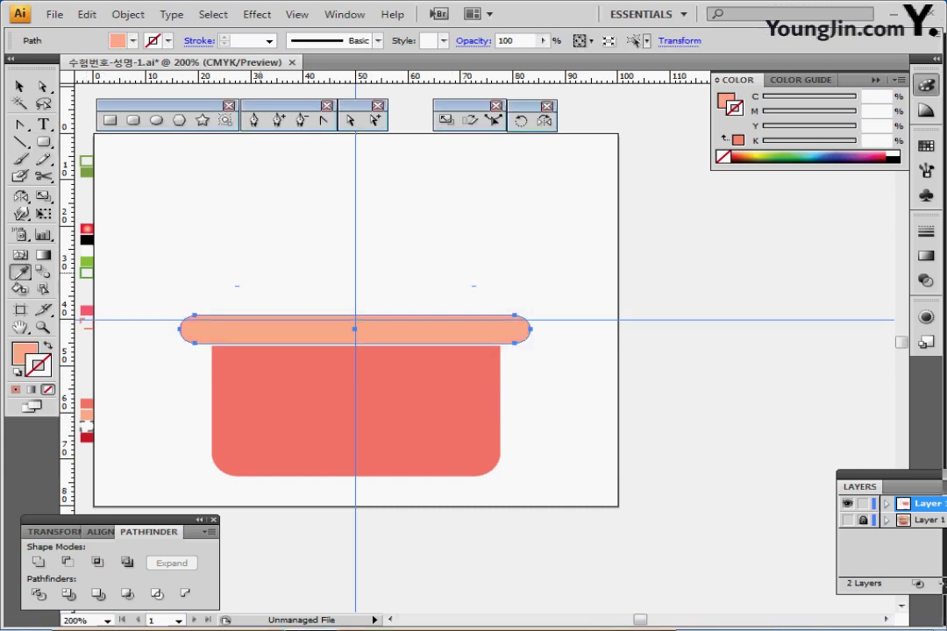
key("Down")
key("Down")
key("Down")
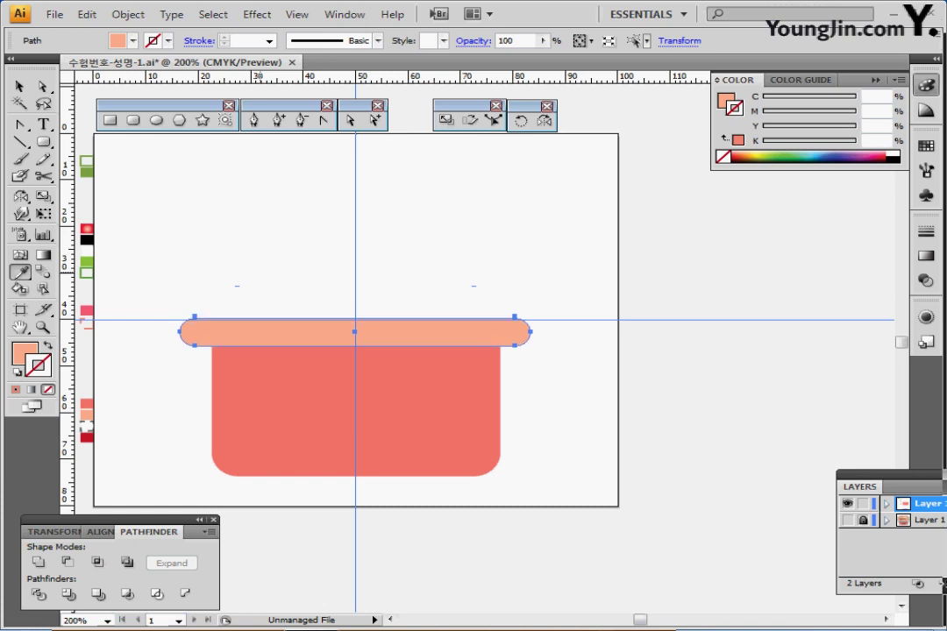
key("Down")
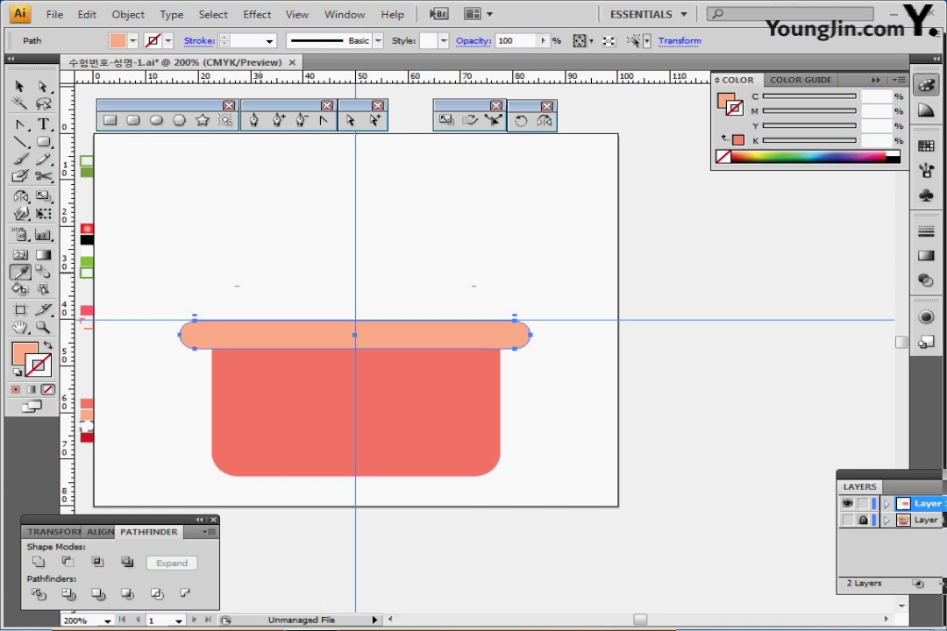
key("Down")
key("Down")
key("Down")
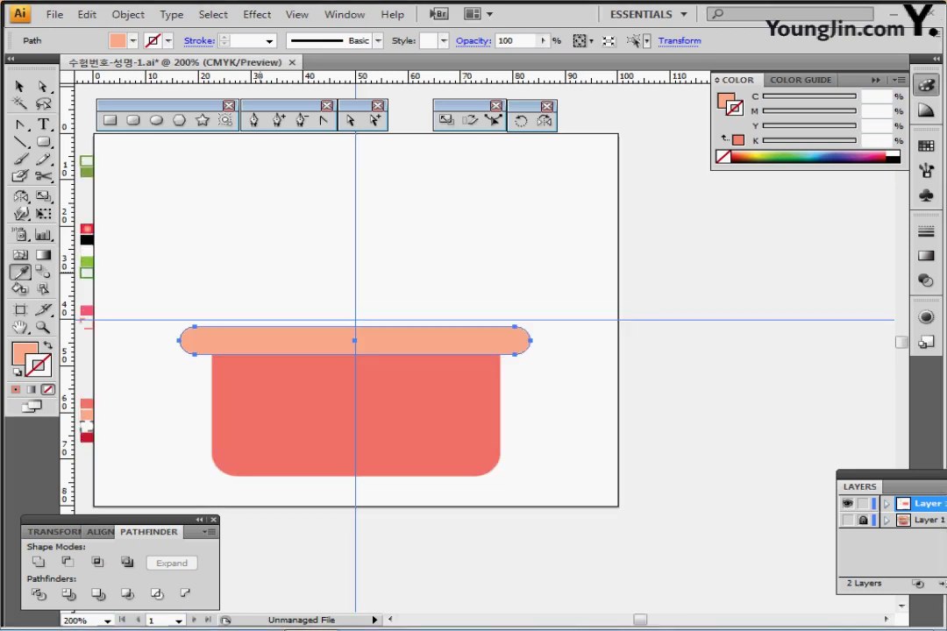
Draw a rectangle 57 mm wide and 11 mm high directly below the rim, across the basket body.
left_click_drag(391, 351, 385, 333)
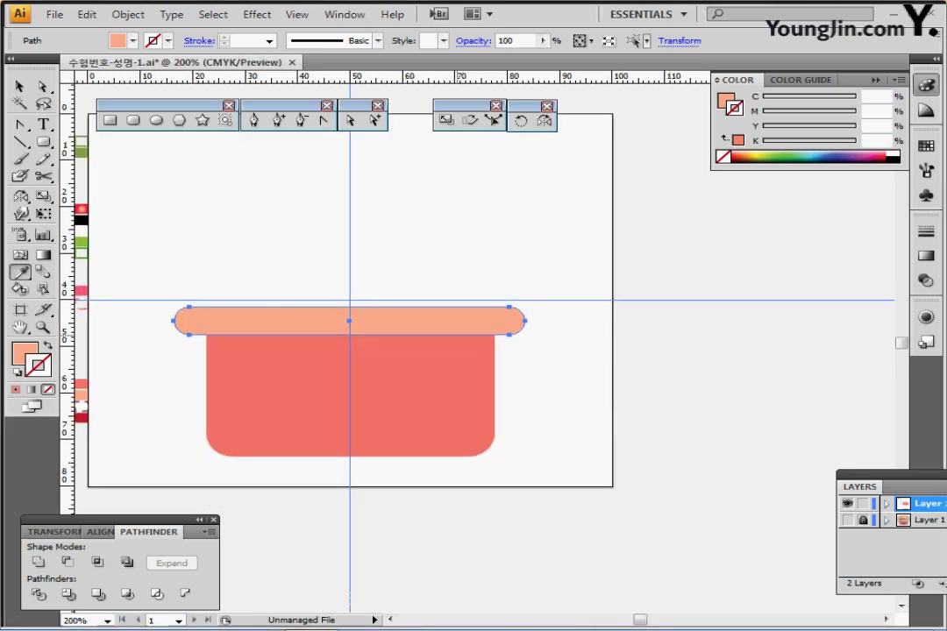
key("m")
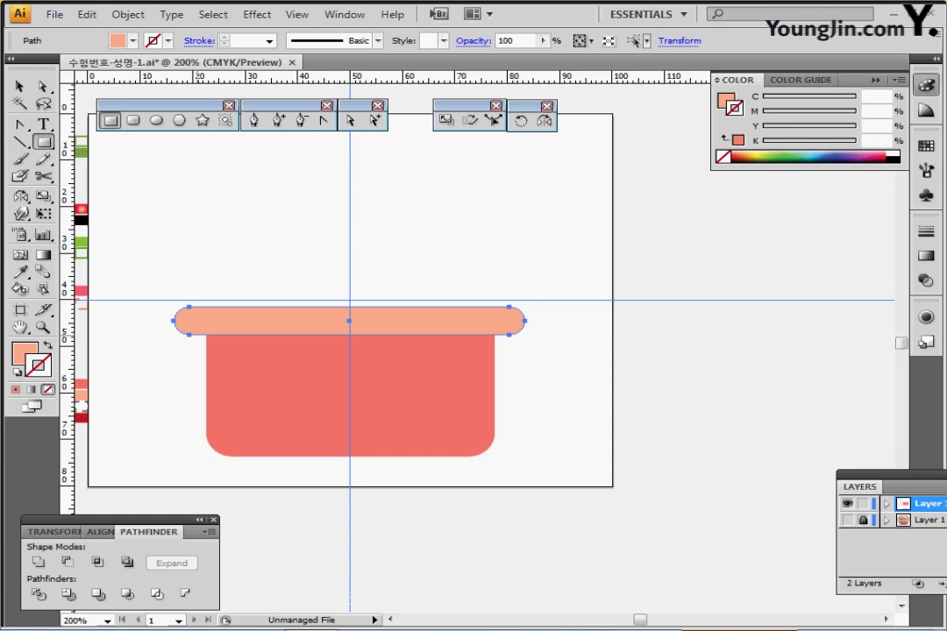
left_click(205, 336)
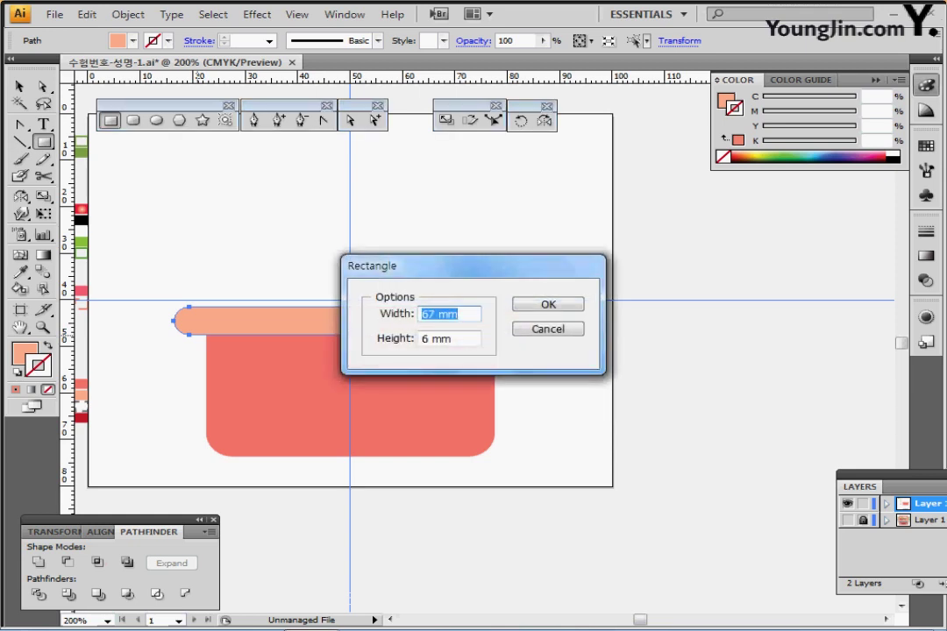
type("57")
key("Tab")
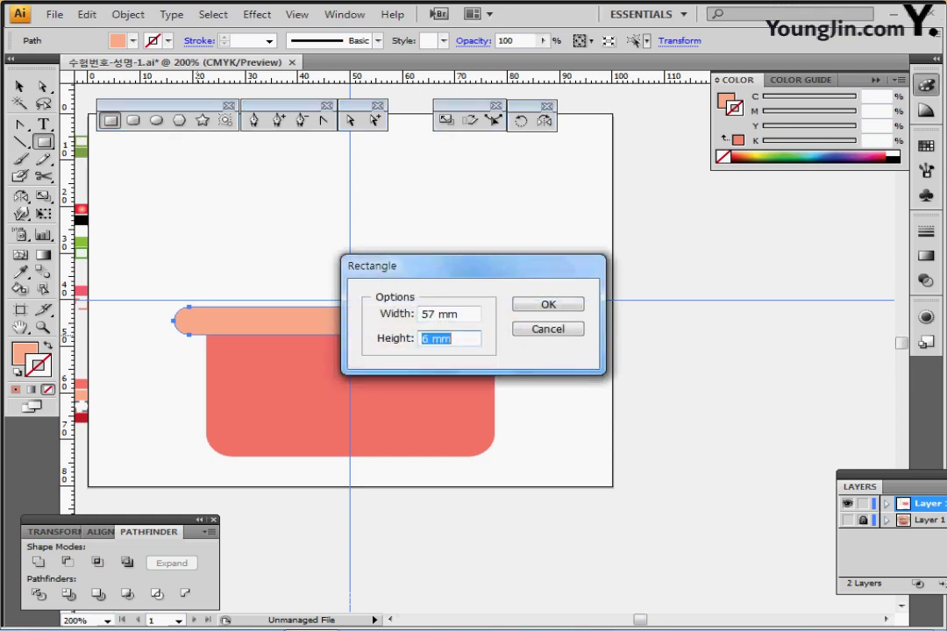
type("11")
key("Return")
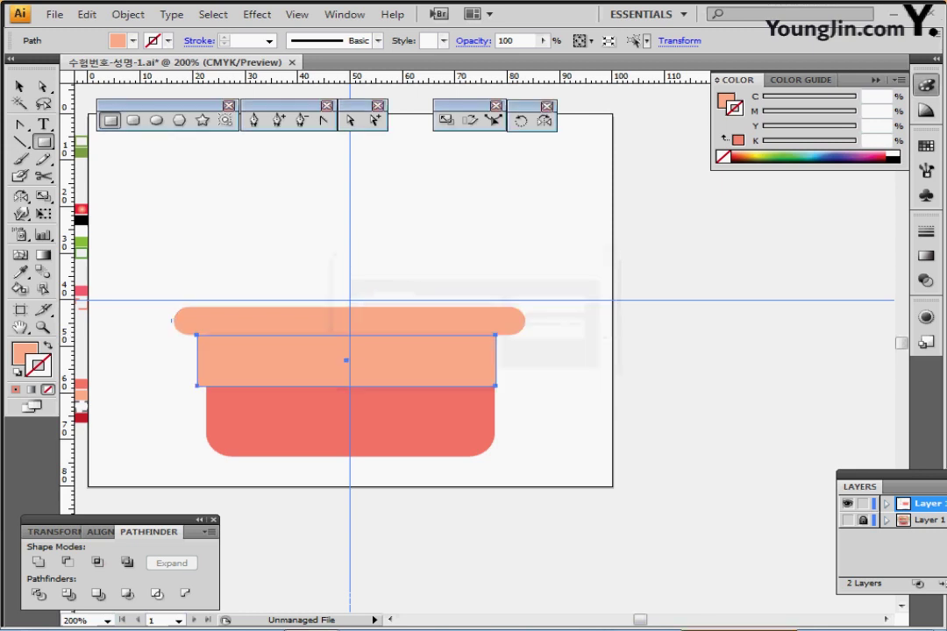
Give the label rectangle the default white fill and 1 pt stroke, and set the stroke colour to C 60, M 50, Y 50, K 20.
key("d")
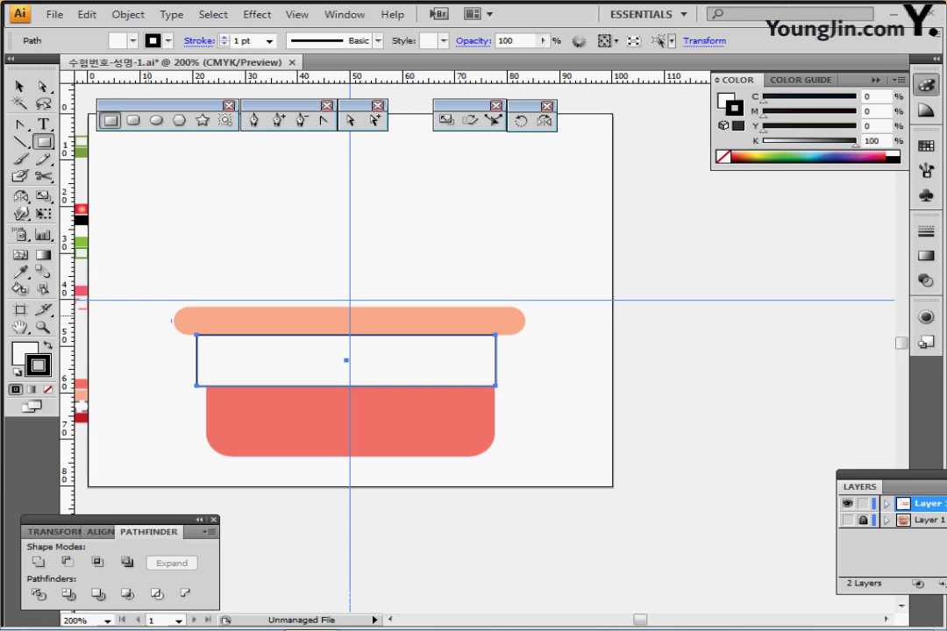
scroll(97, 409, "left", 1)
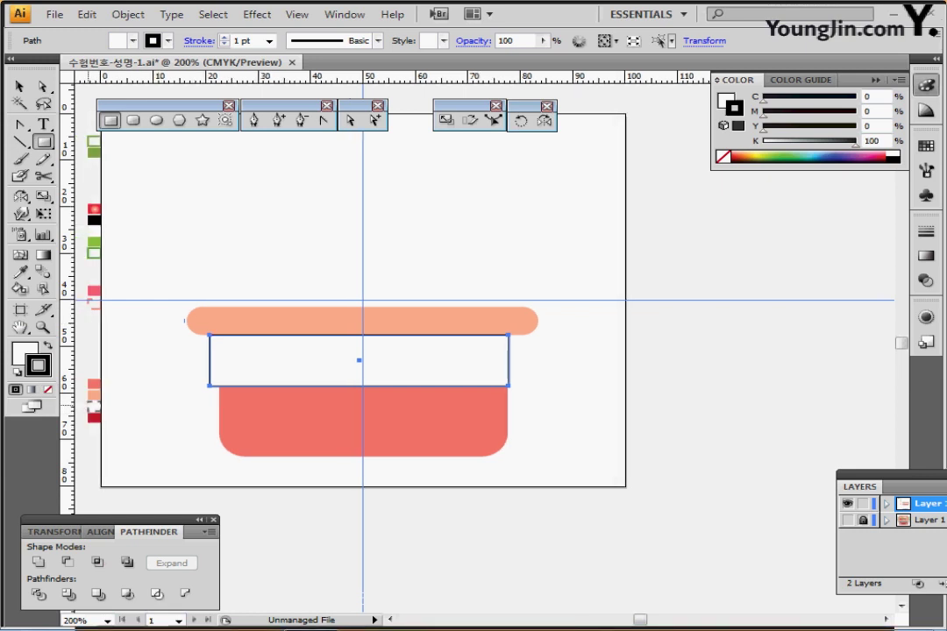
double_click(869, 97)
type("60")
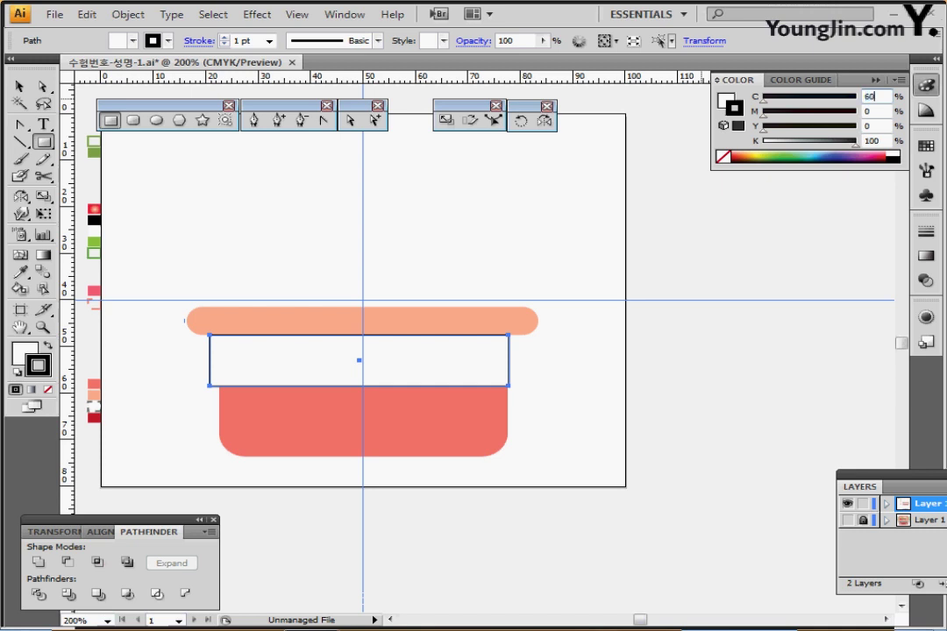
key("Tab")
type("50")
key("Tab")
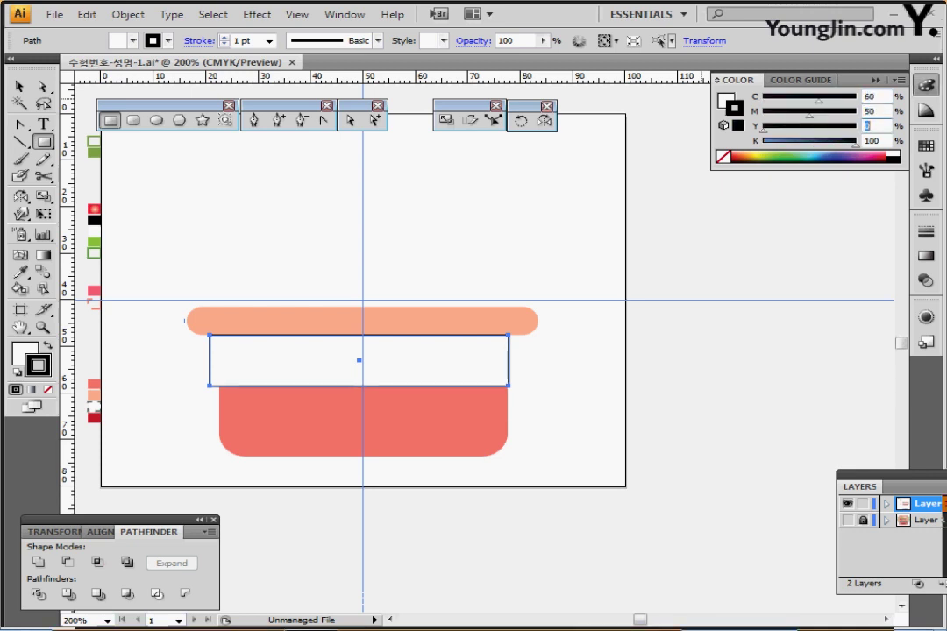
type("50")
key("Tab")
type("20")
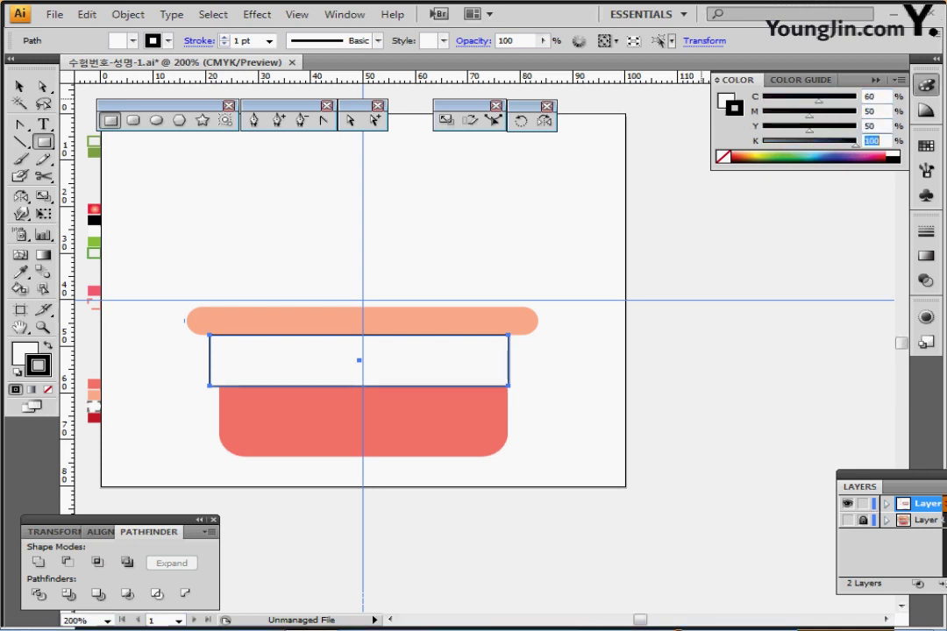
key("Return")
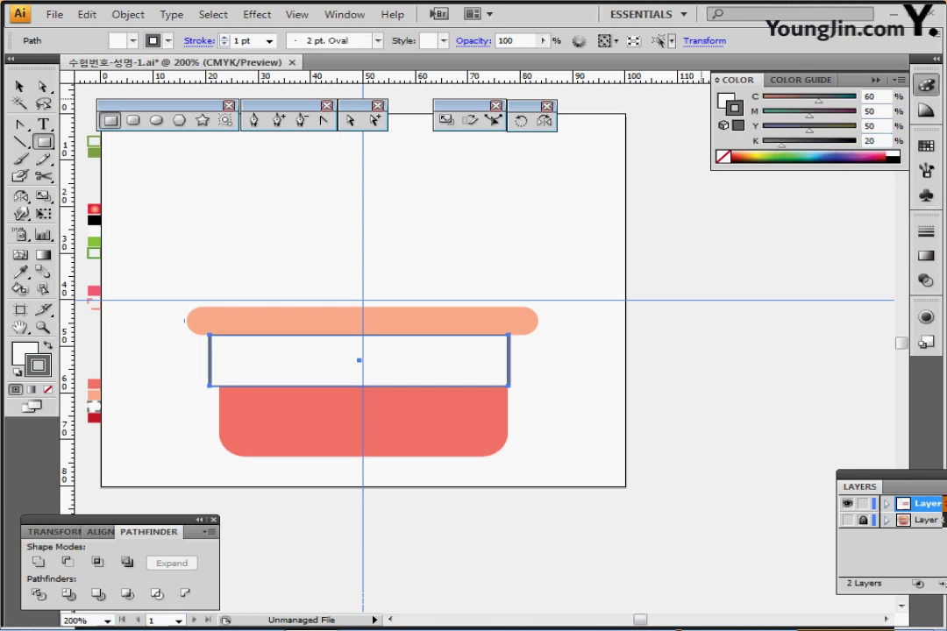
Make the label rectangle's stroke a dashed line with a 3 pt dash.
left_click(925, 231)
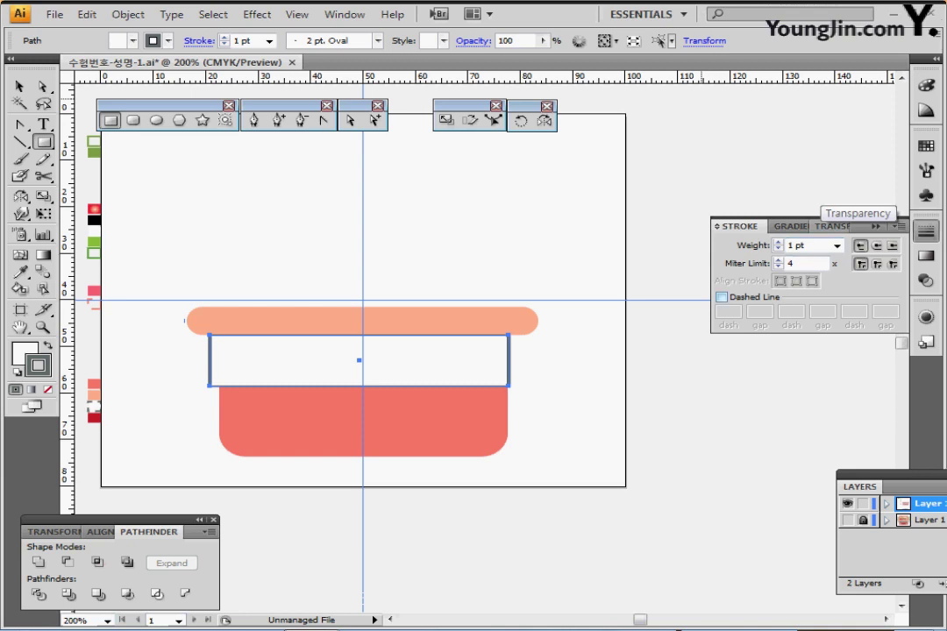
left_click(721, 298)
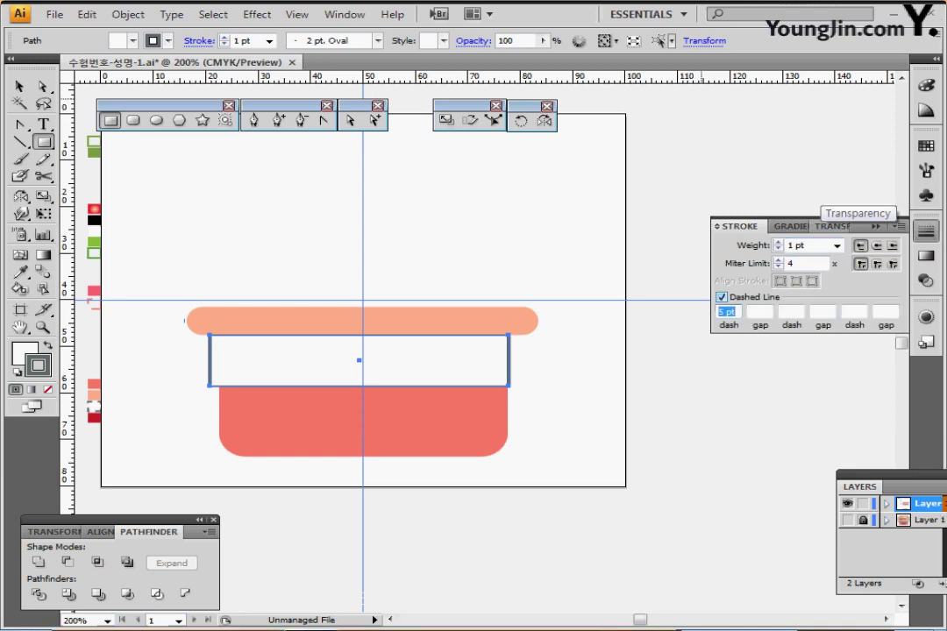
type("3")
key("Return")
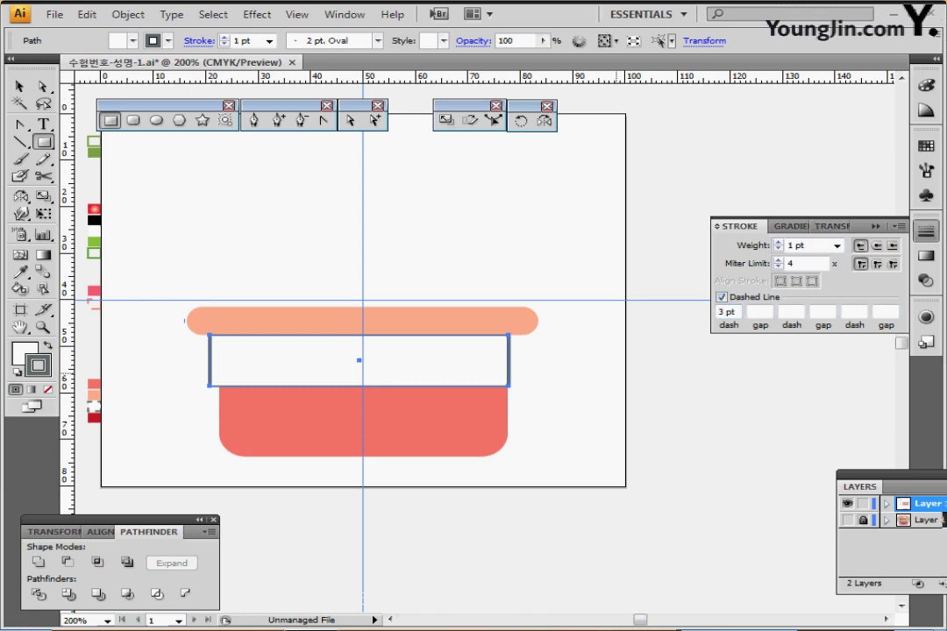
left_click(616, 375, "ctrl")
left_click(507, 364, "ctrl")
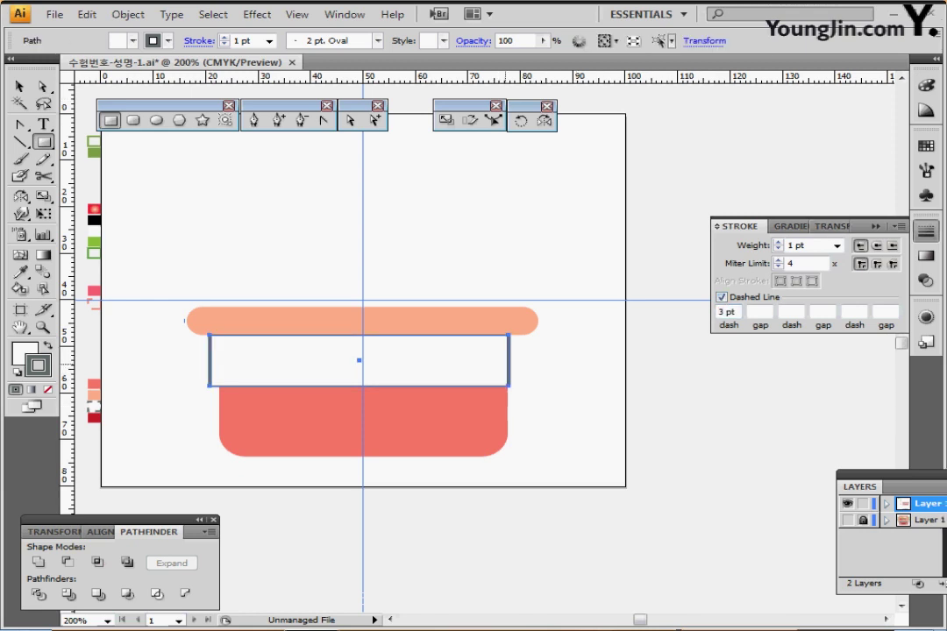
key("Delete")
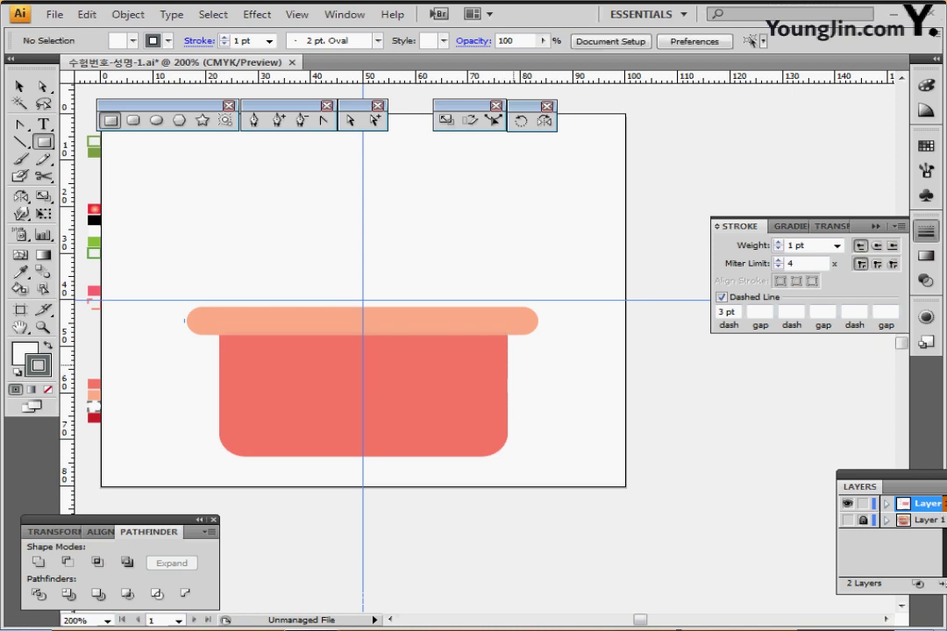
key("ctrl+z")
key("ctrl+shift+a")
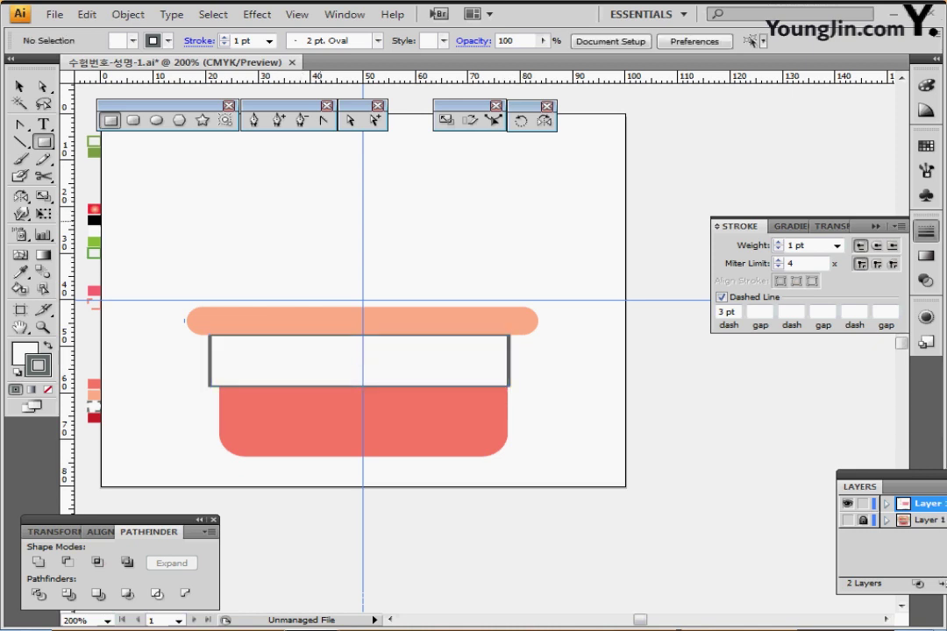
key("ctrl+z")
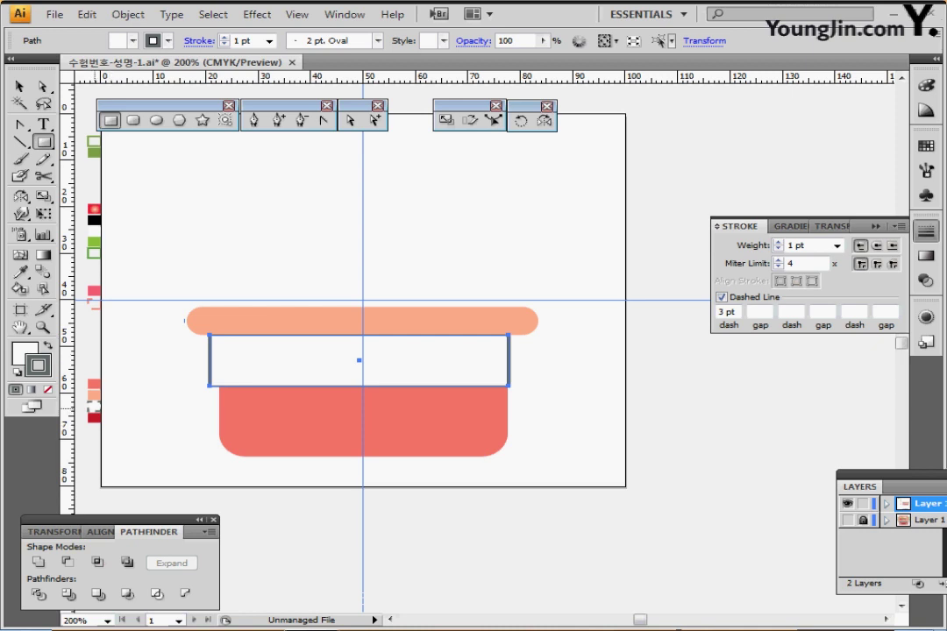
Replace the label rectangle's 2 pt Oval brush with the Basic brush and deselect it.
key("i")
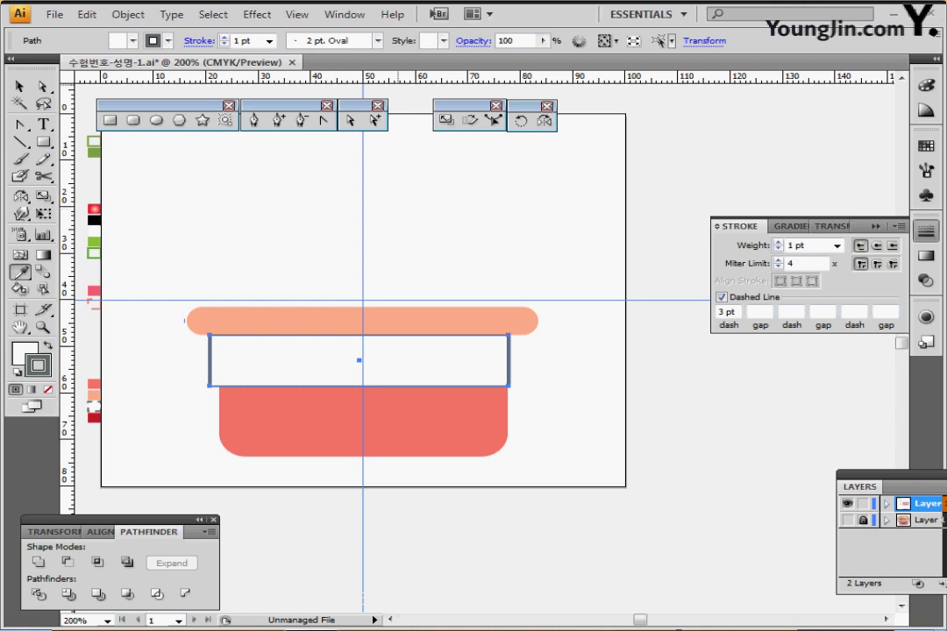
left_click(320, 38)
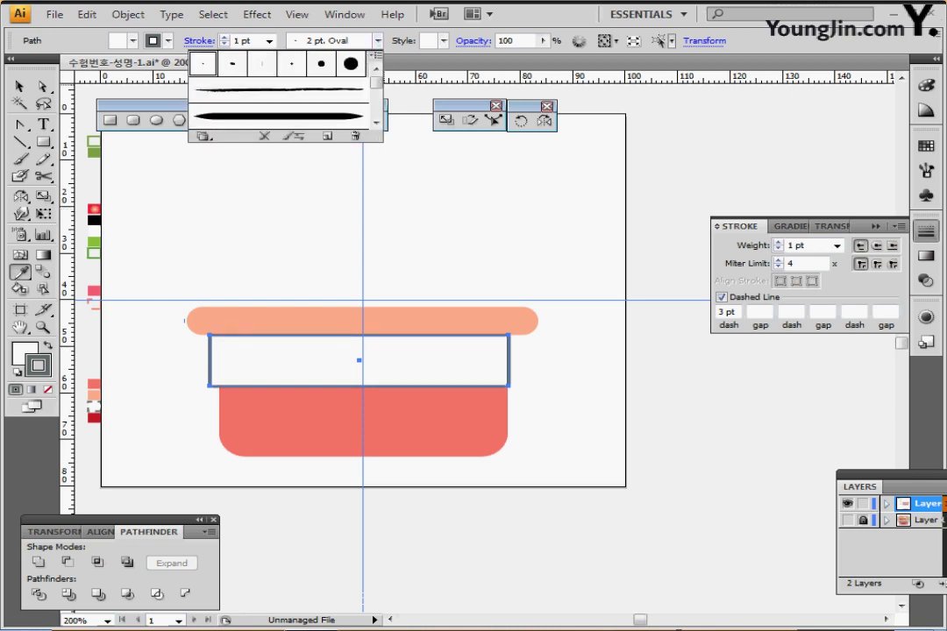
key("ctrl+z")
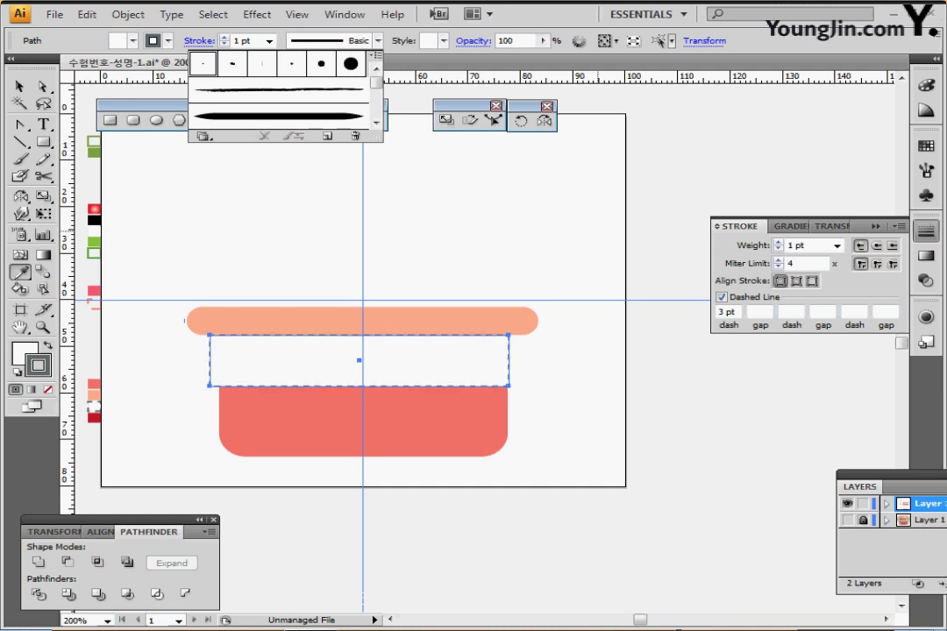
left_click(714, 392, "ctrl")
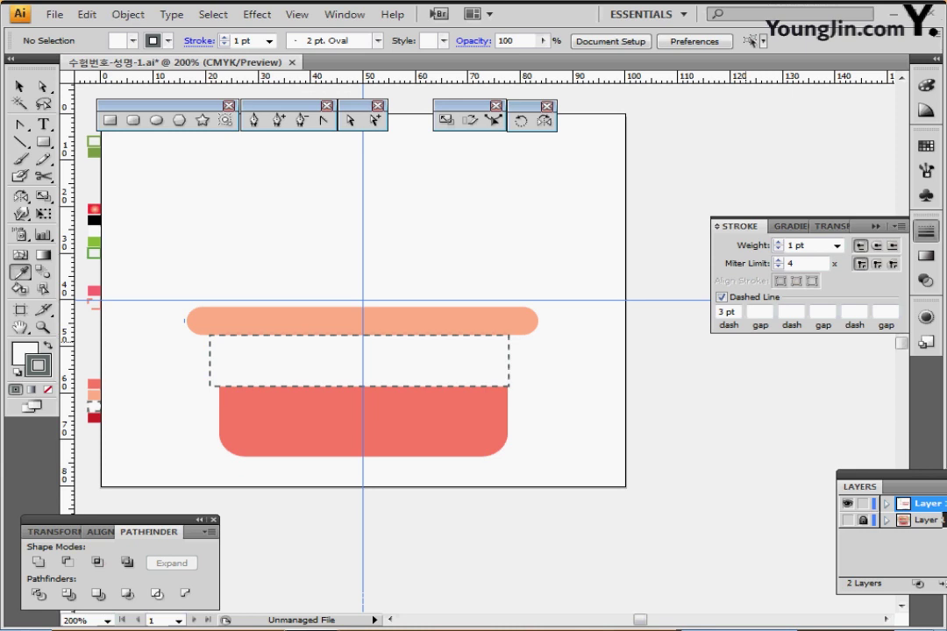
Nudge the label rectangle sideways until its centre lies on the vertical guide.
left_click(508, 348, "ctrl")
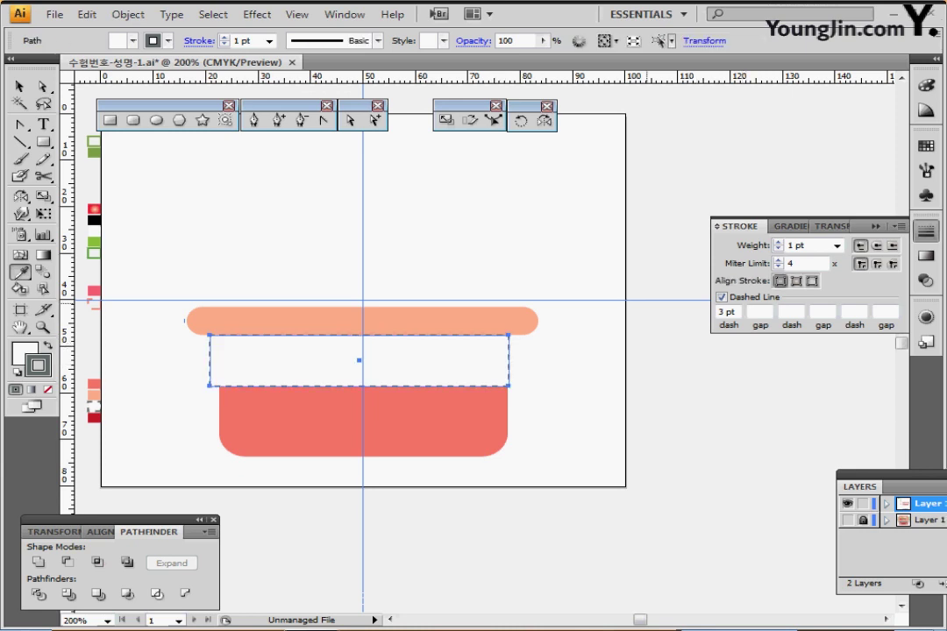
key("Right")
key("Right")
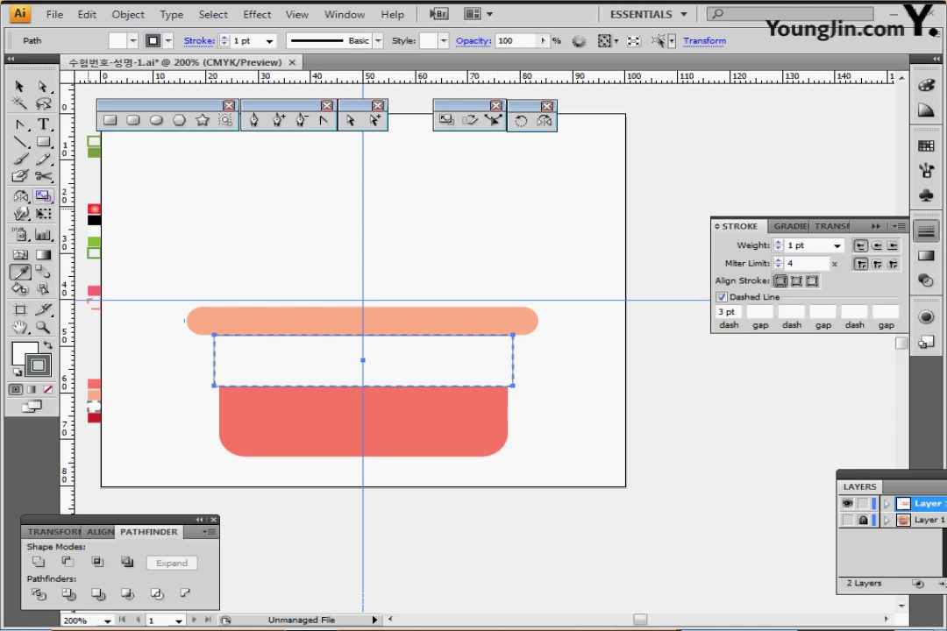
Create a scaled copy of the label rectangle with non-uniform scaling of 130% horizontally and 100% vertically.
double_click(42, 197)
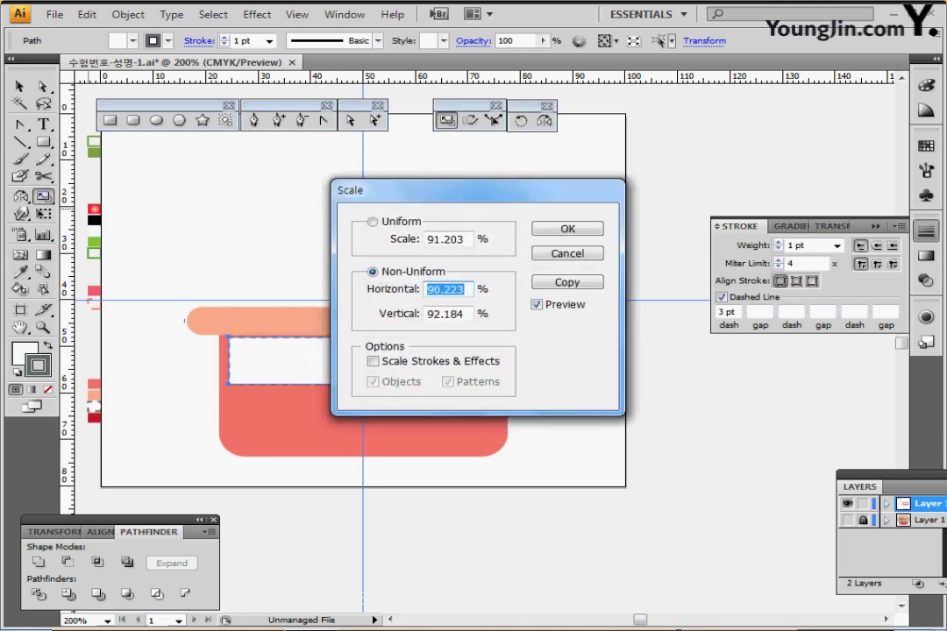
type("130")
key("Tab")
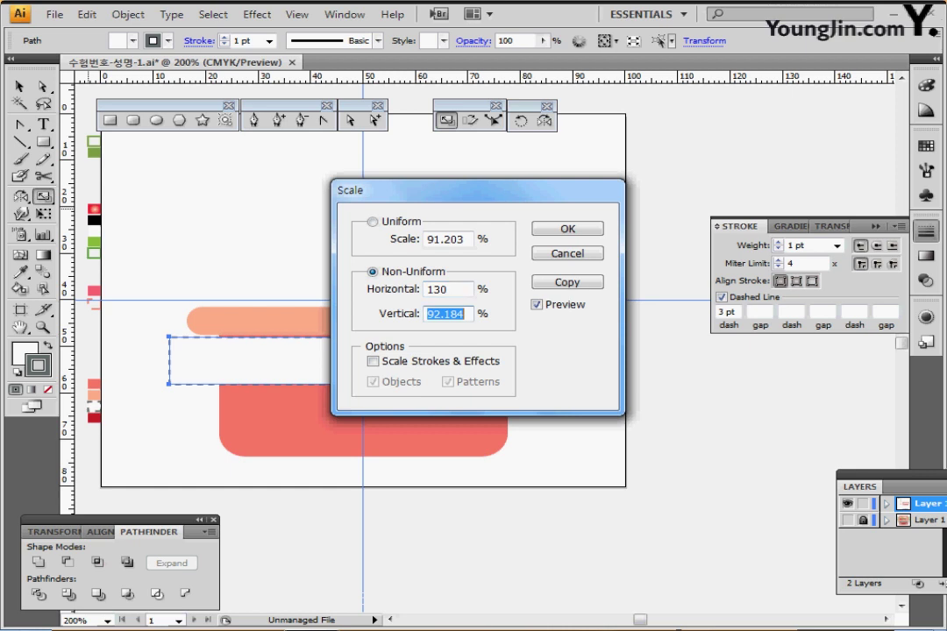
type("100")
key("Tab")
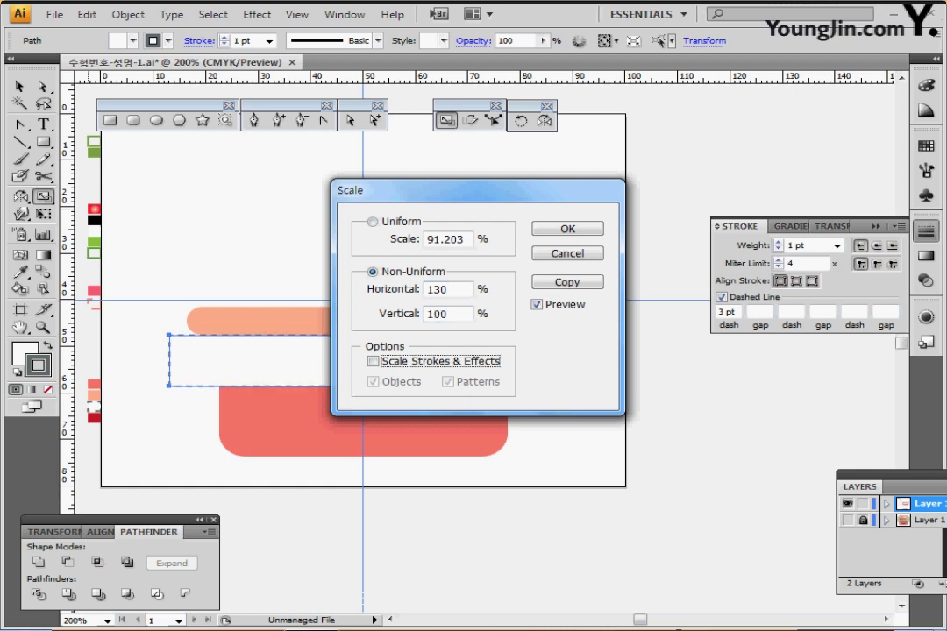
left_click_drag(395, 189, 447, 182)
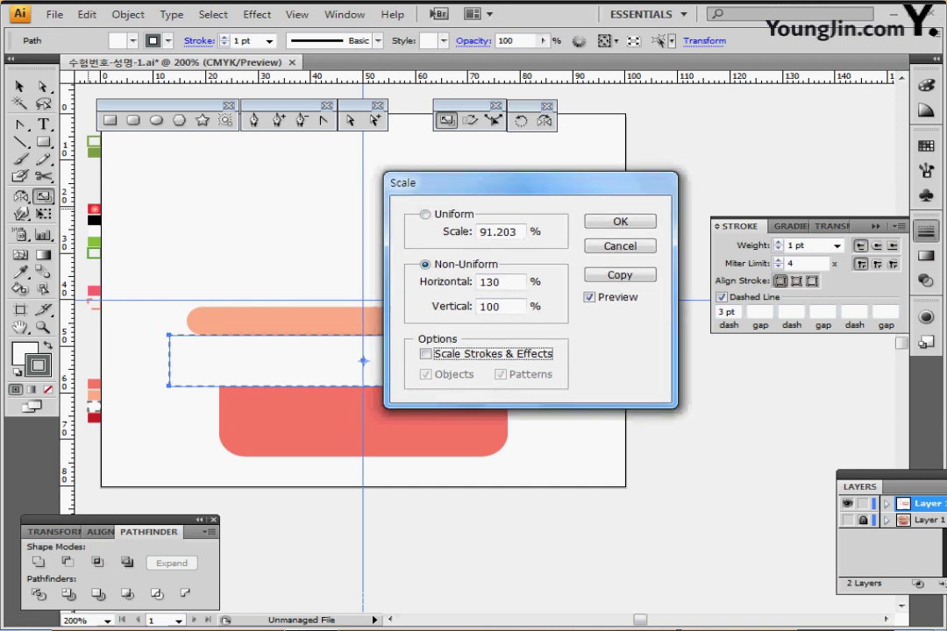
left_click(620, 276)
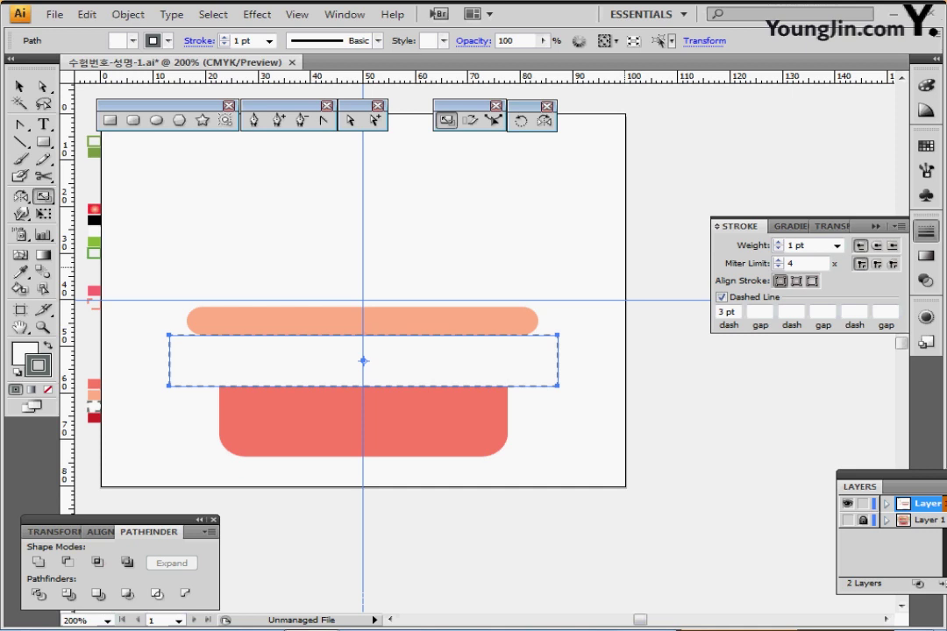
Send the wider copy behind the label and rim, and nudge it up until its upper edge lies halfway up the rim.
key("ctrl+[")
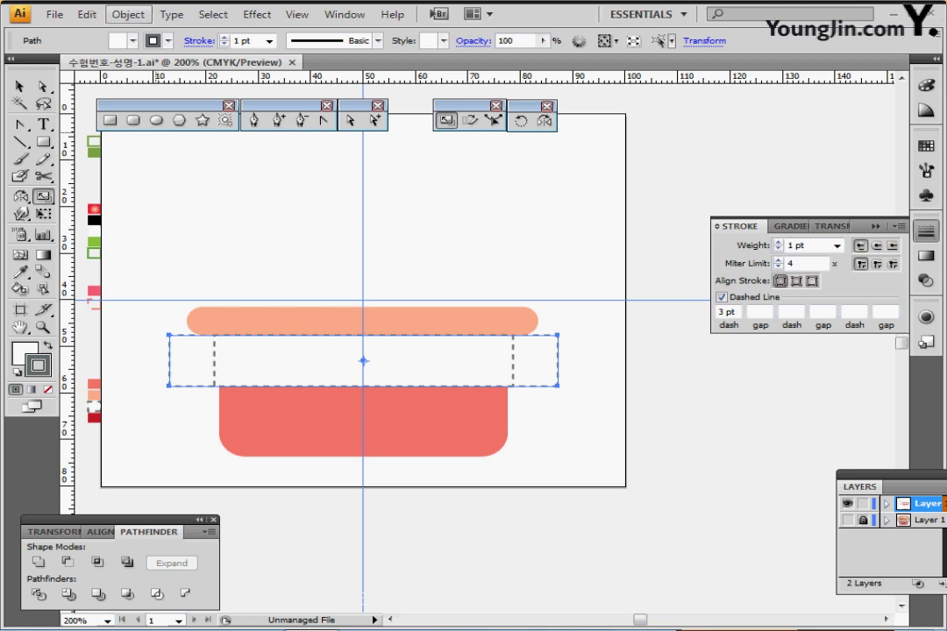
left_click(128, 14)
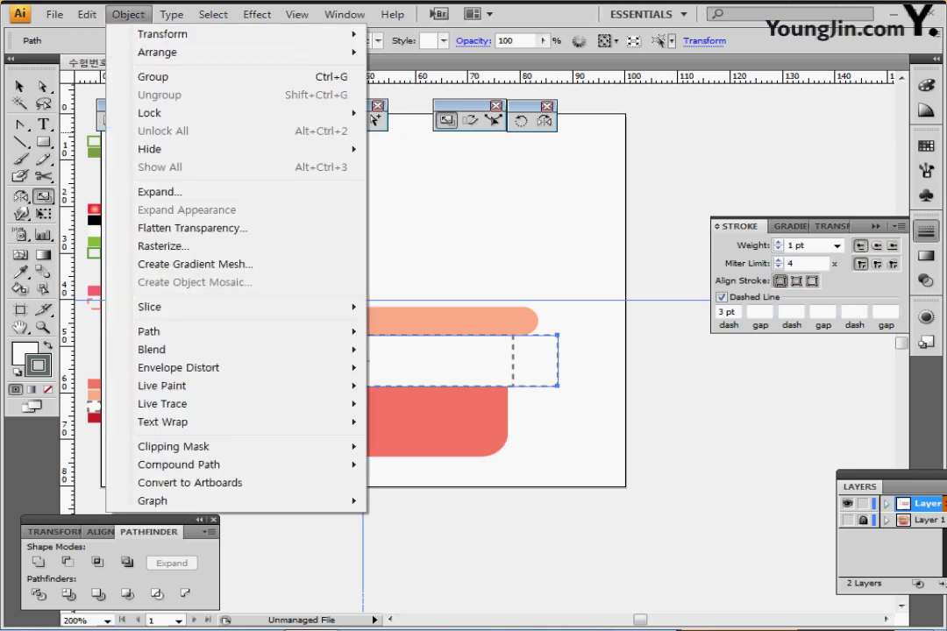
left_click(128, 14)
key("Up")
key("Up")
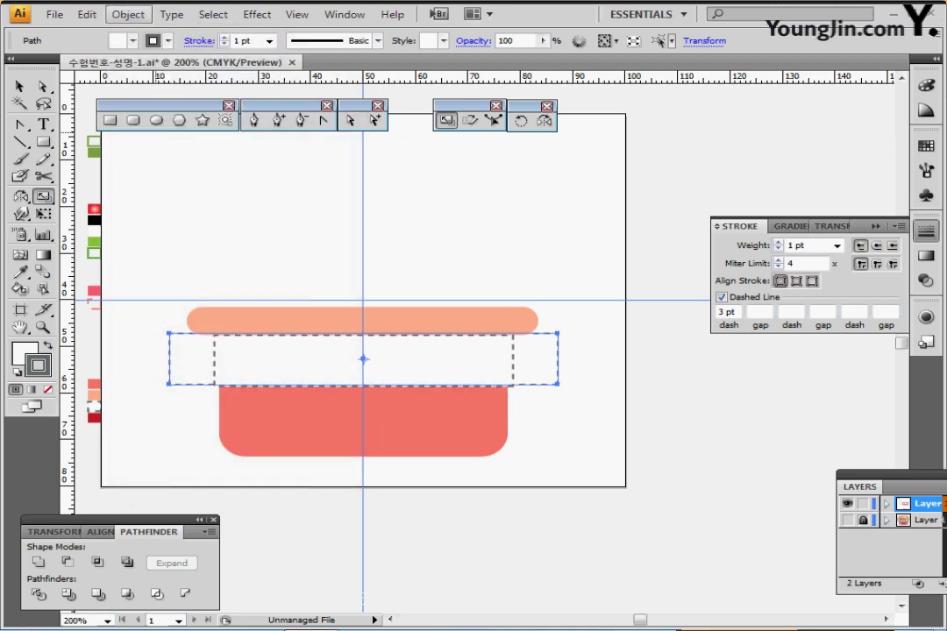
key("Up")
key("Up")
key("Up")
key("Up")
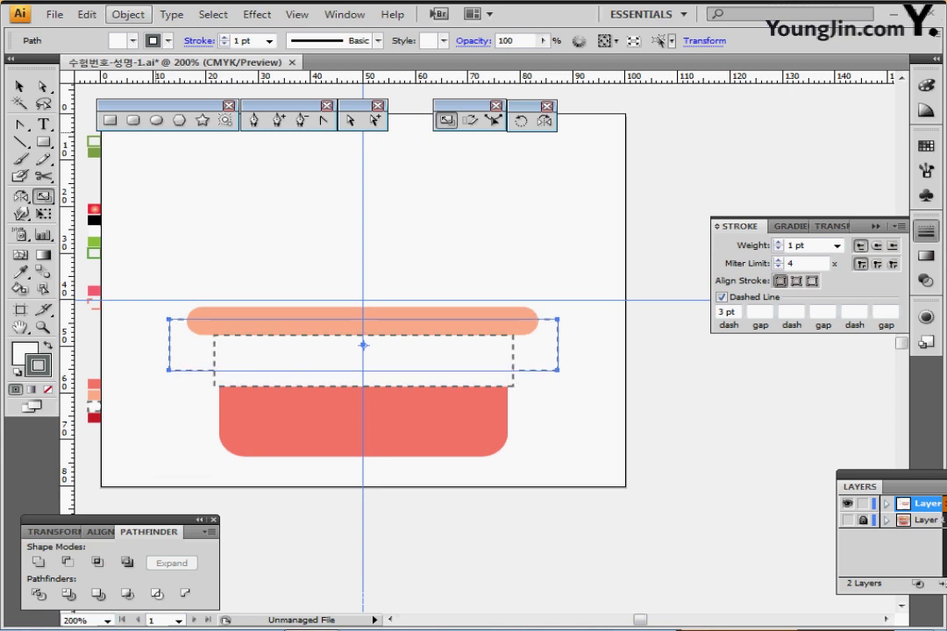
key("Up")
key("Down")
key("Down")
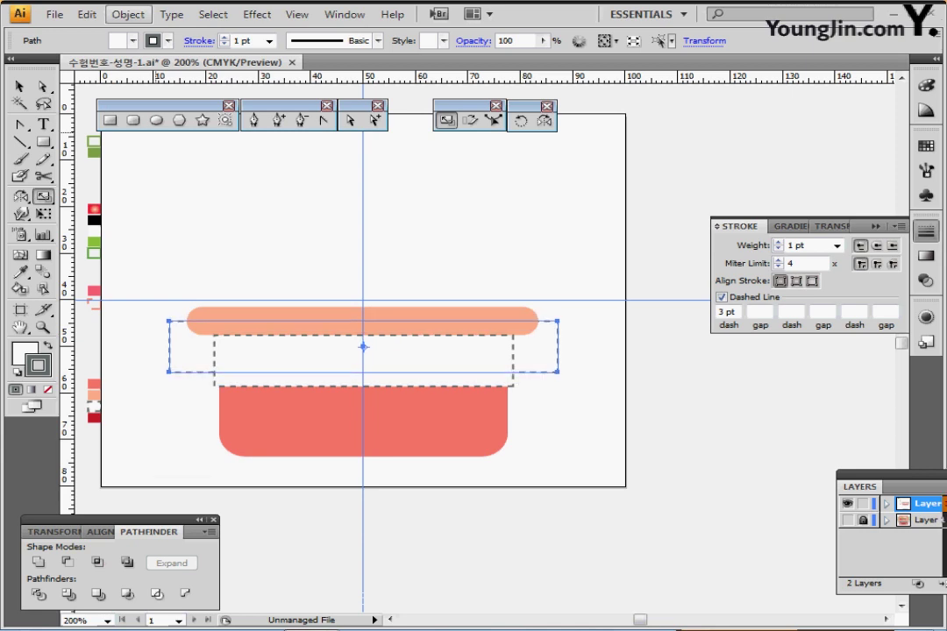
Add an anchor point at the middle of each side of the wider copy.
left_click(128, 14)
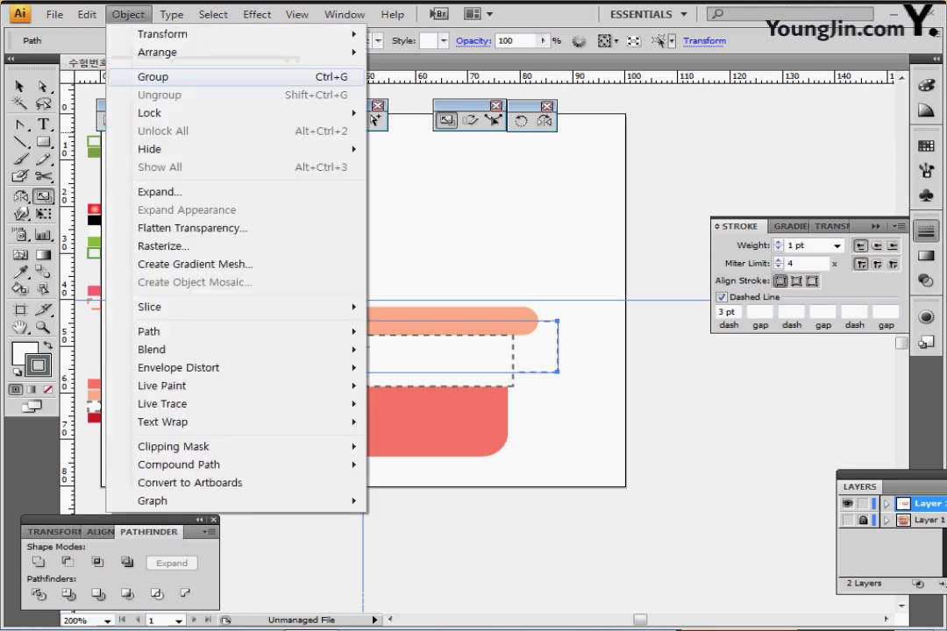
mouse_move(228, 331)
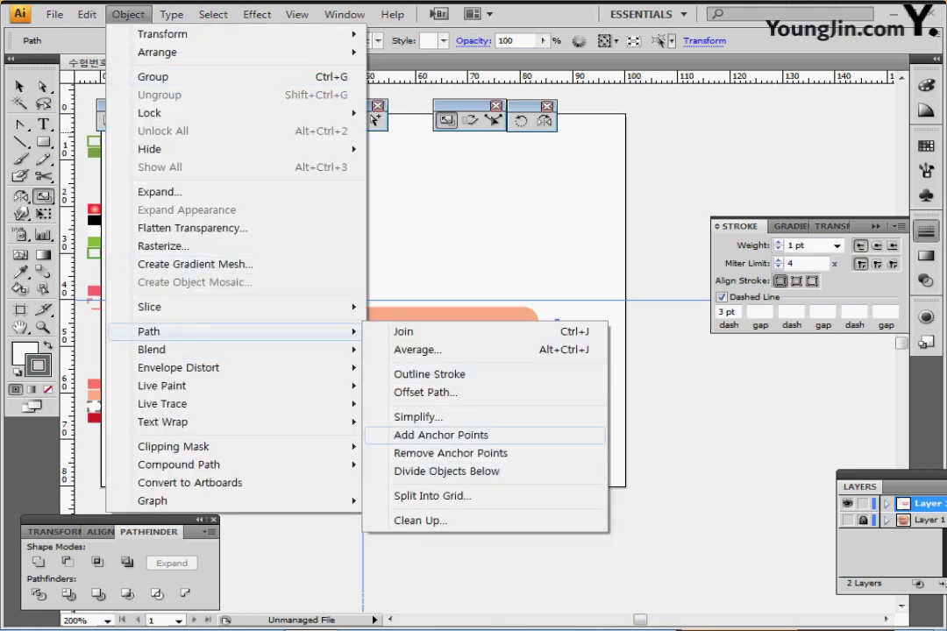
left_click(441, 435)
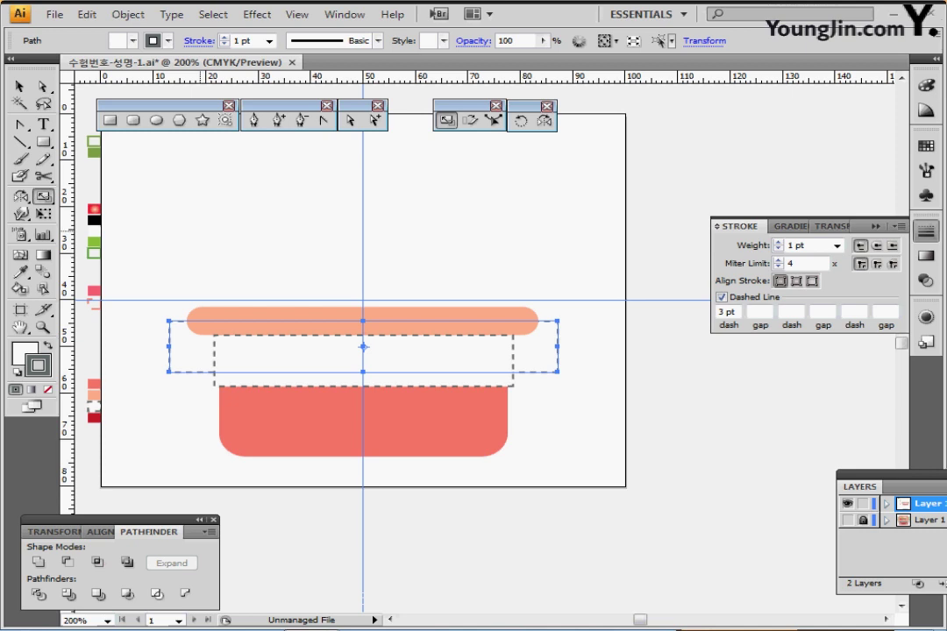
Scale the middle anchor points of the wider copy's two short sides uniformly to 85% to notch the ribbon ends.
left_click(41, 86)
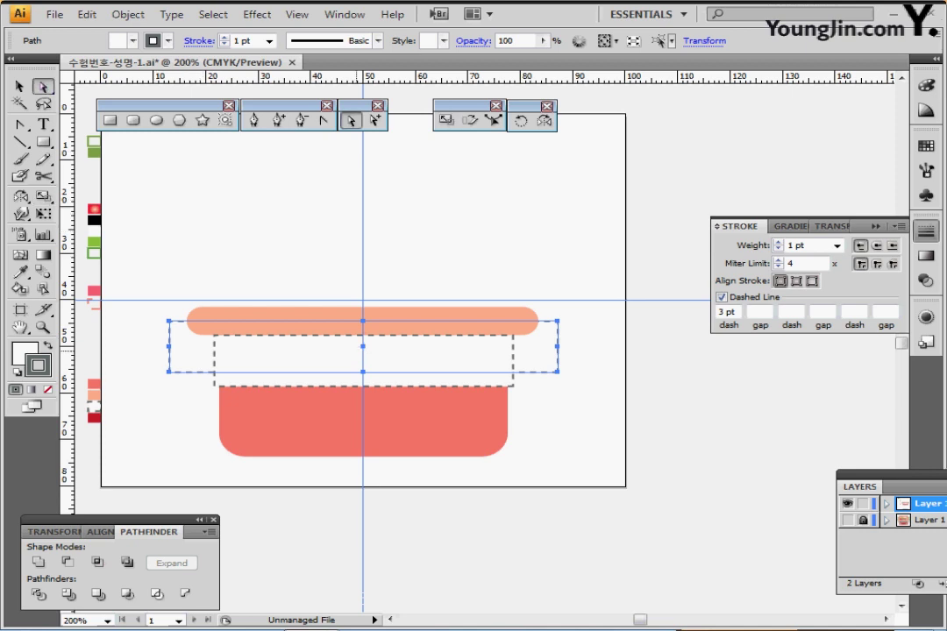
left_click(168, 346)
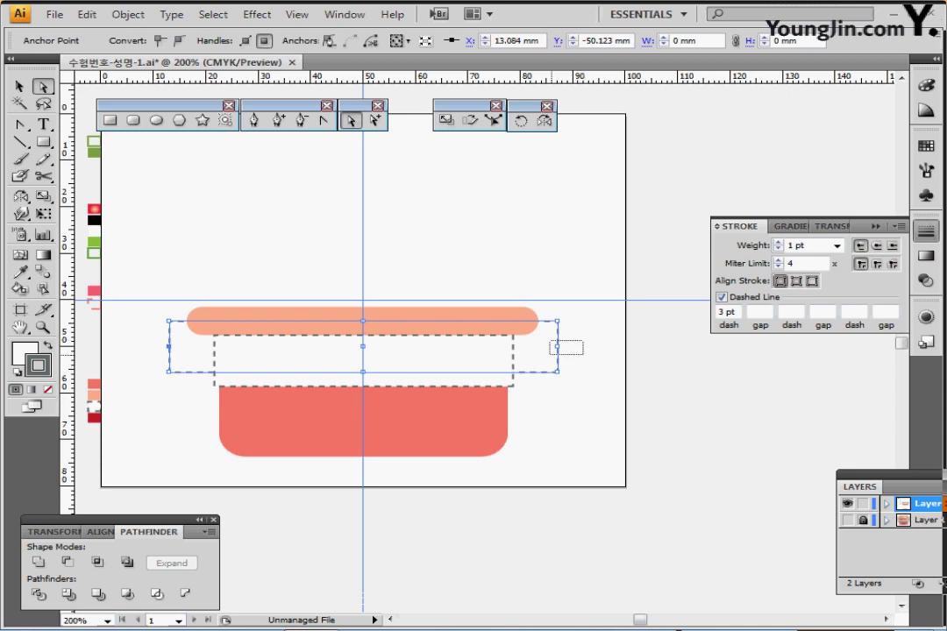
left_click(557, 347, "shift")
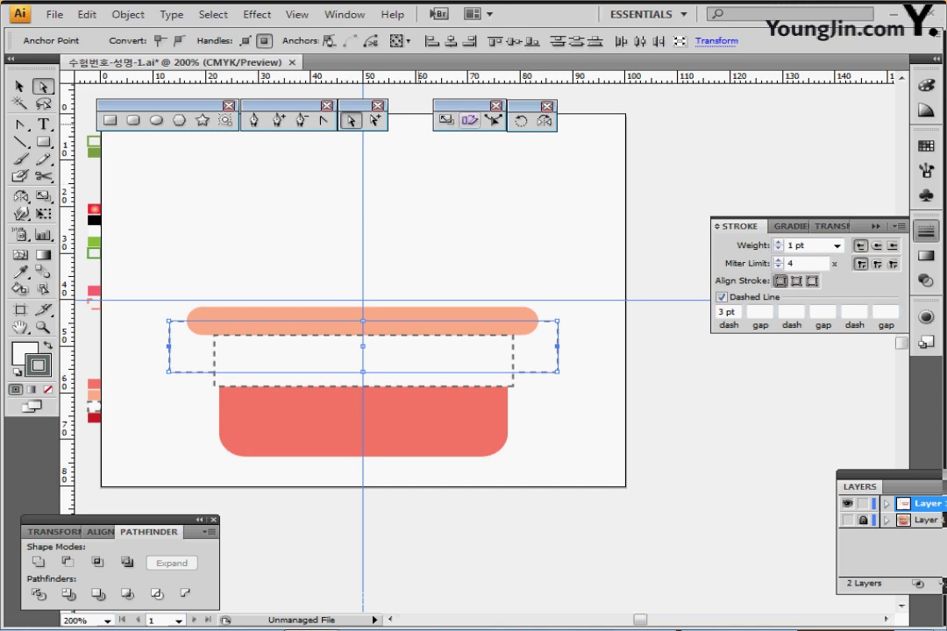
double_click(447, 121)
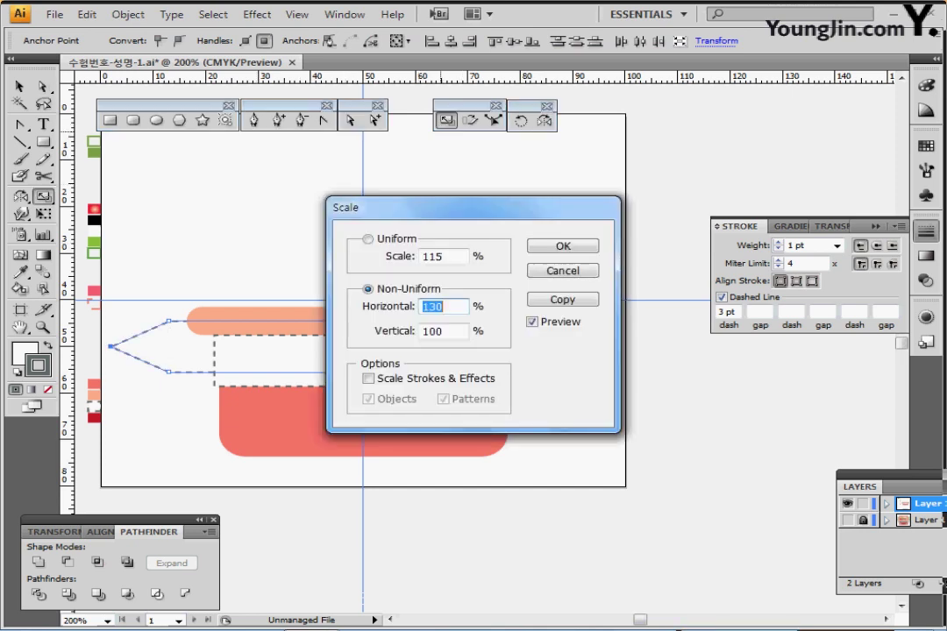
key("shift+Tab")
key("shift+Tab")
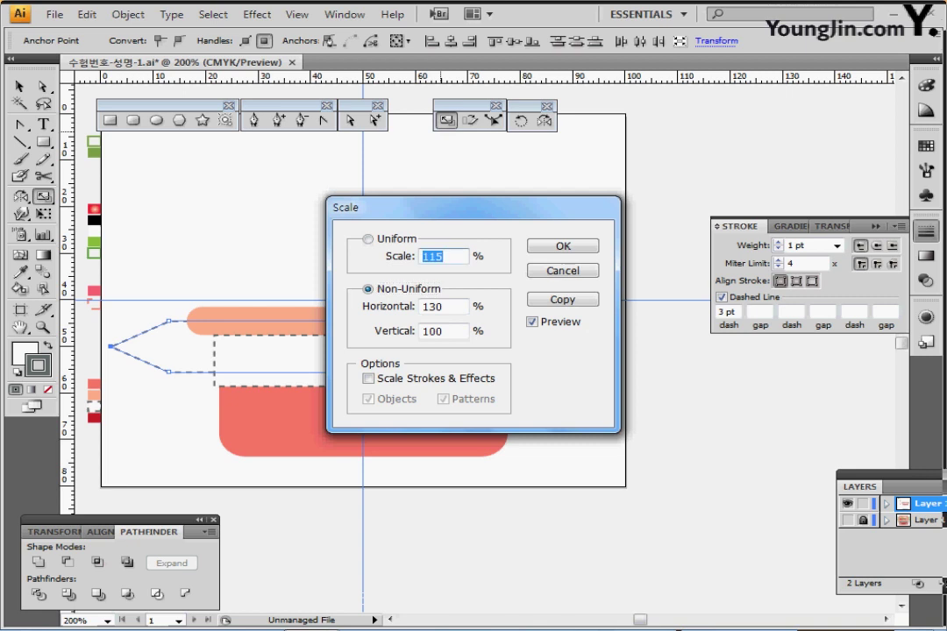
type("85")
key("Return")
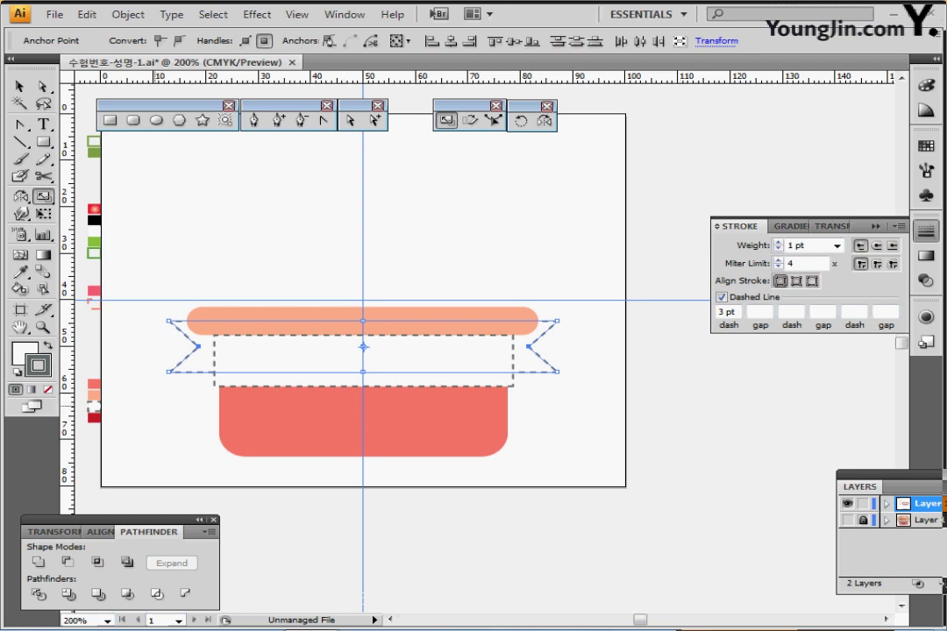
Using the dark red swatch's colour, draw a square about 3.35 mm wide on the basket body just below the label.
left_click(157, 412, "ctrl")
left_click(95, 418, "ctrl")
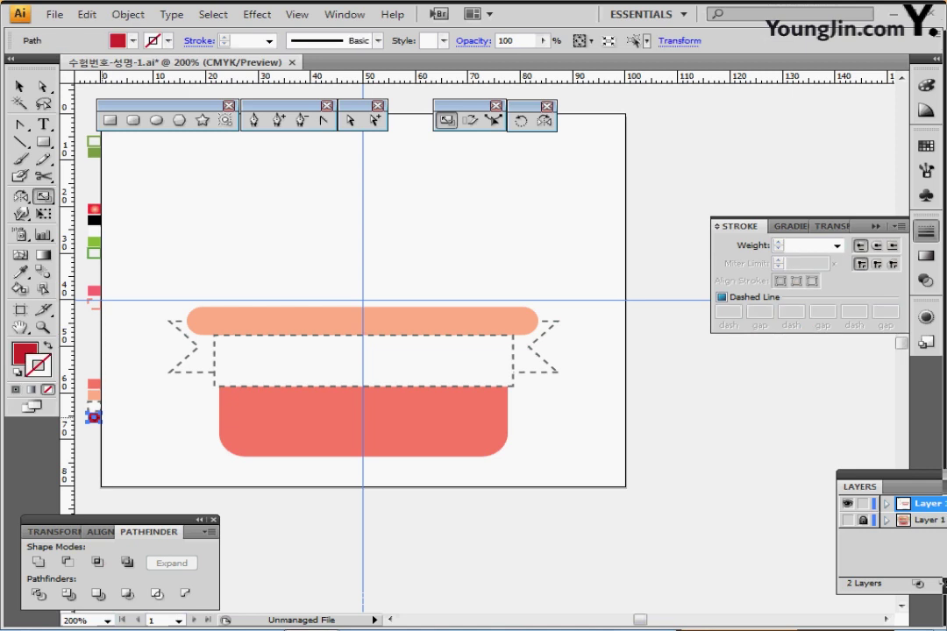
key("ctrl+shift+a")
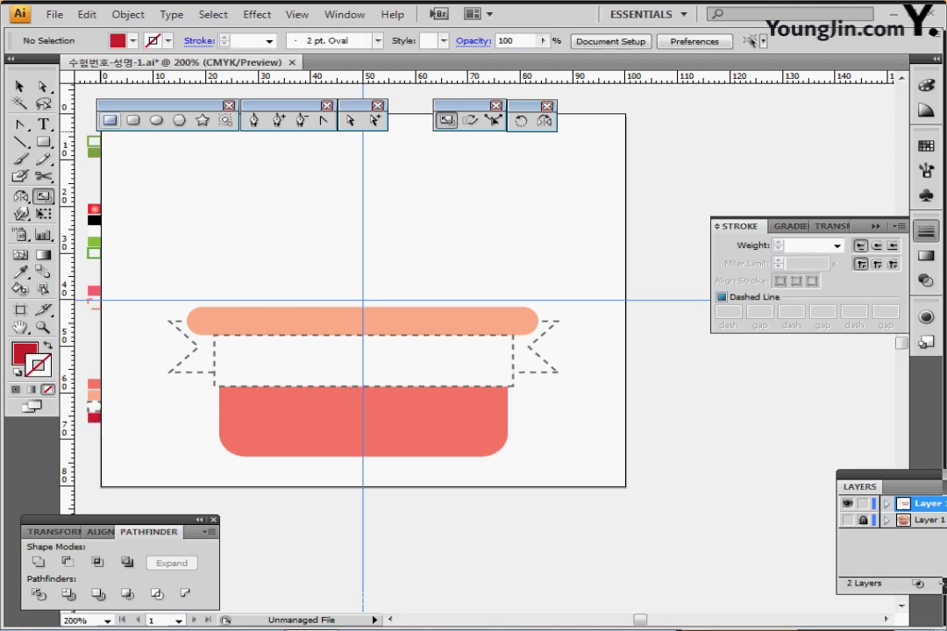
key("m")
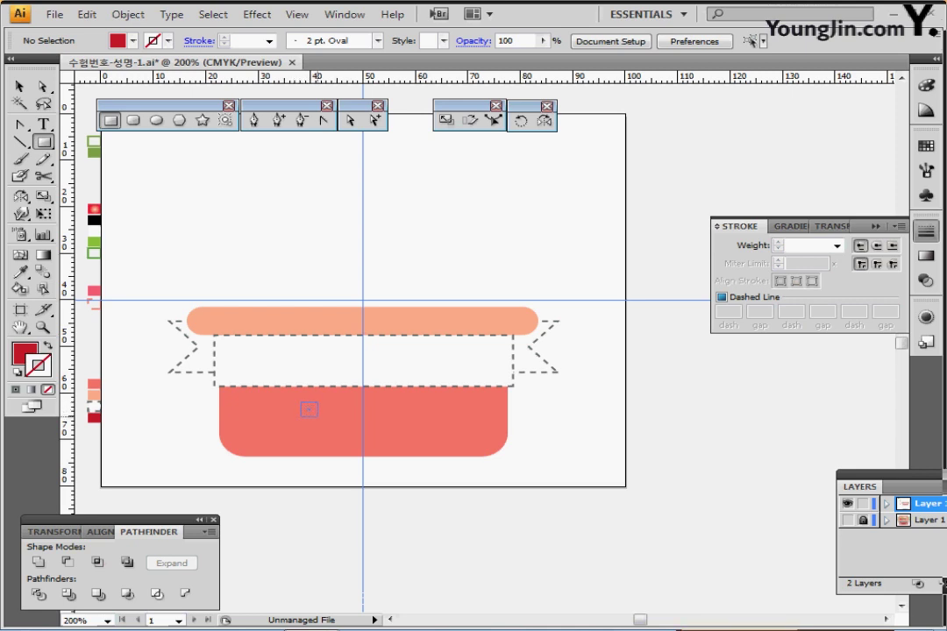
left_click_drag(301, 401, 318, 417)
scroll(327, 448, "up", 2)
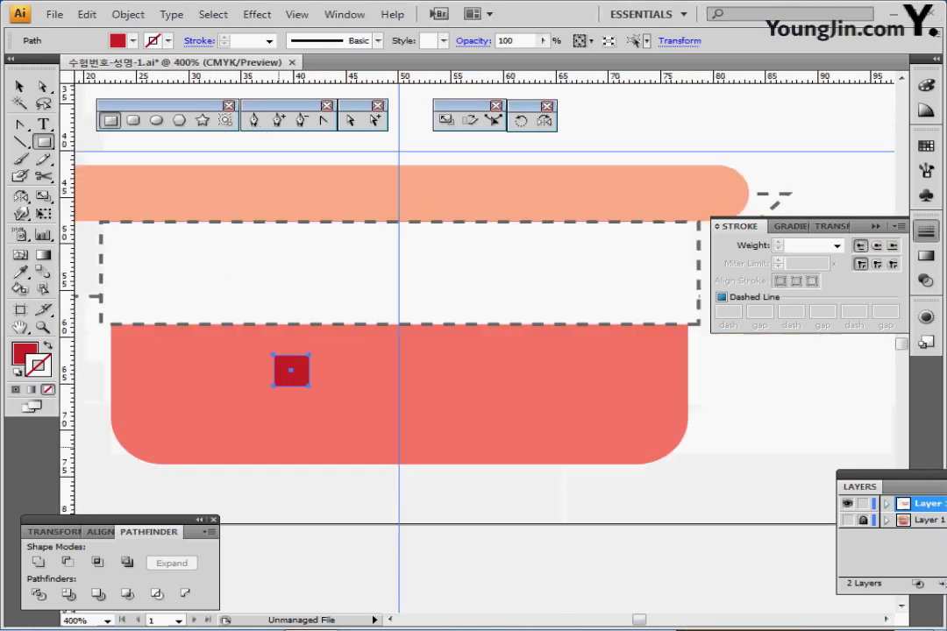
left_click_drag(288, 377, 266, 361)
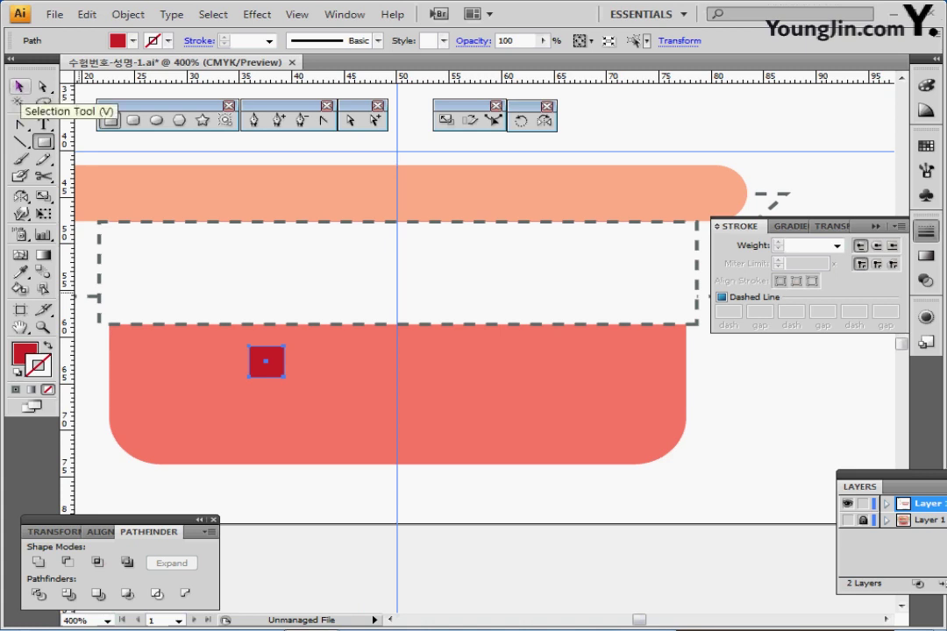
Rotate the dark red square 45° so it stands on its corner as a diamond.
left_click(18, 86)
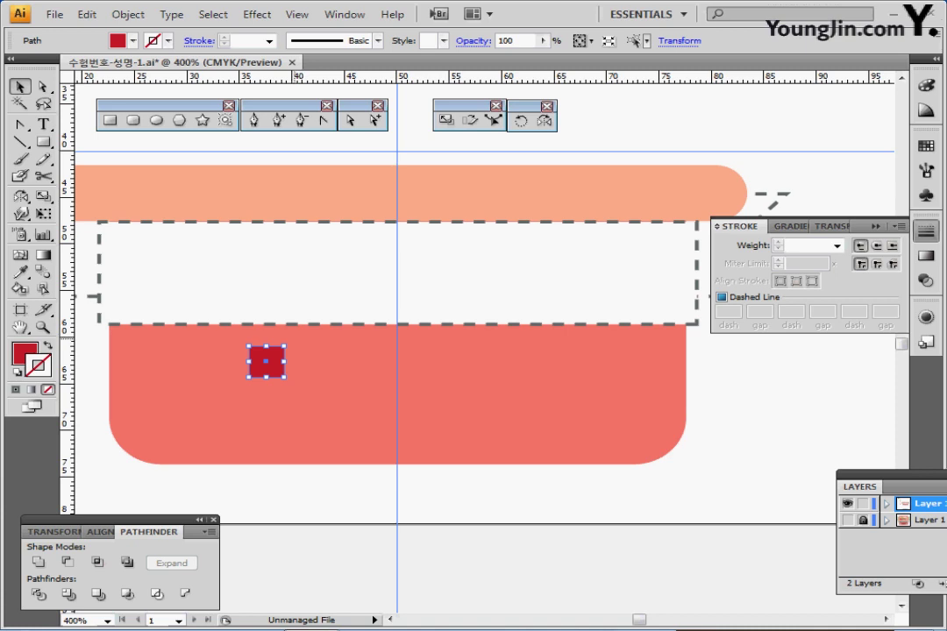
left_click_drag(290, 339, 311, 365)
left_click_drag(312, 372, 312, 372)
Copy the diamond about 5 mm horizontally to the right and repeat the copy three times, making a row of five.
left_click_drag(275, 360, 339, 357)
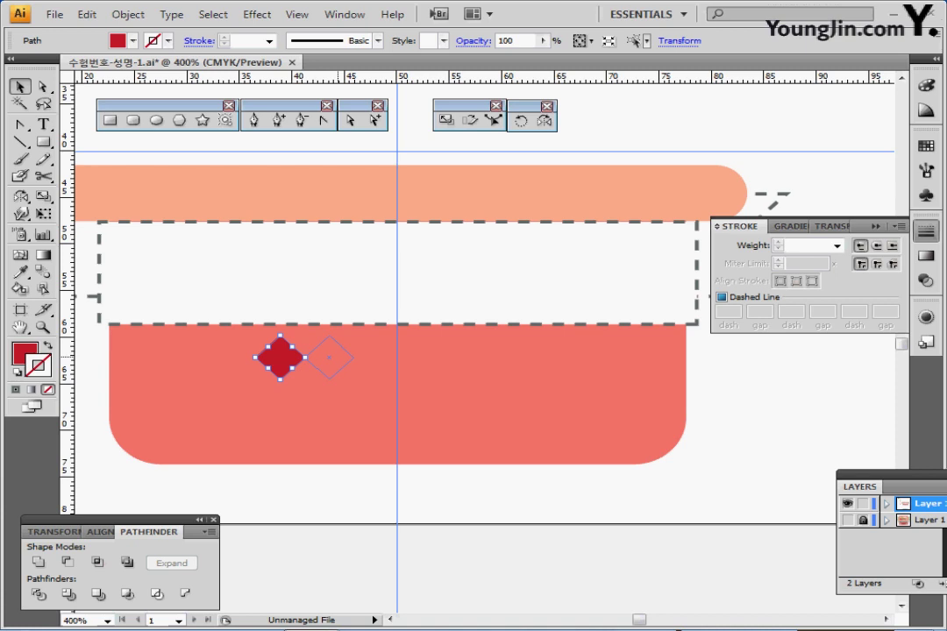
left_click_drag(330, 357, 333, 357)
left_click_drag(333, 357, 333, 356)
key("ctrl+d")
key("ctrl+d")
key("ctrl+d")
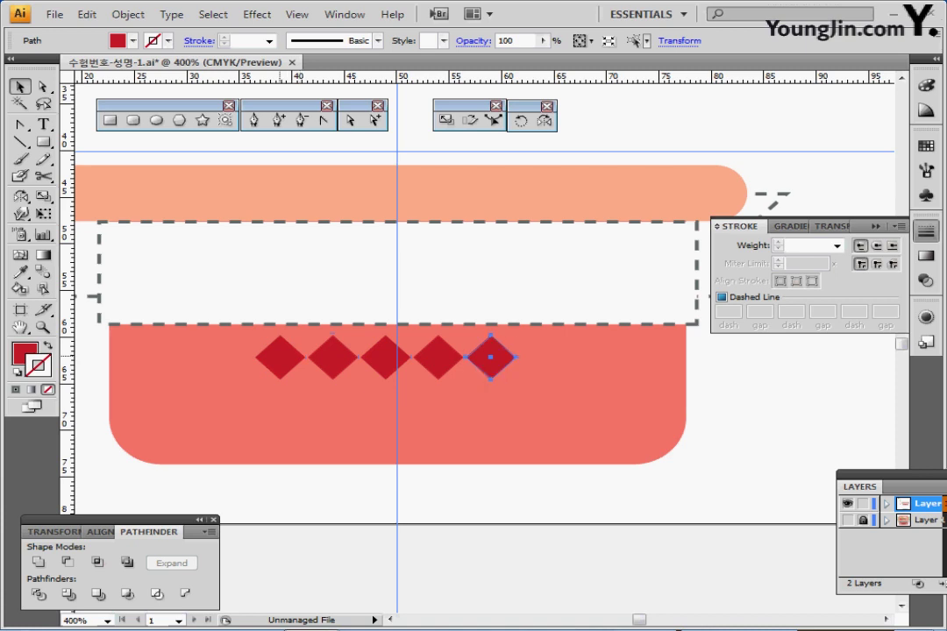
left_click(280, 357)
left_click(332, 358)
left_click(385, 358, "shift")
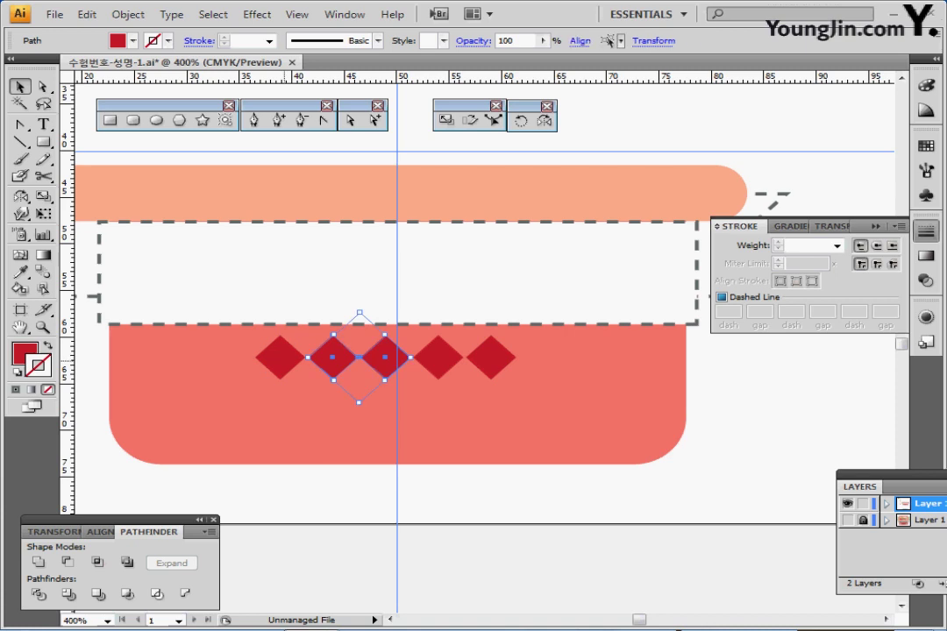
left_click(280, 358, "shift")
left_click(327, 360)
left_click(338, 280)
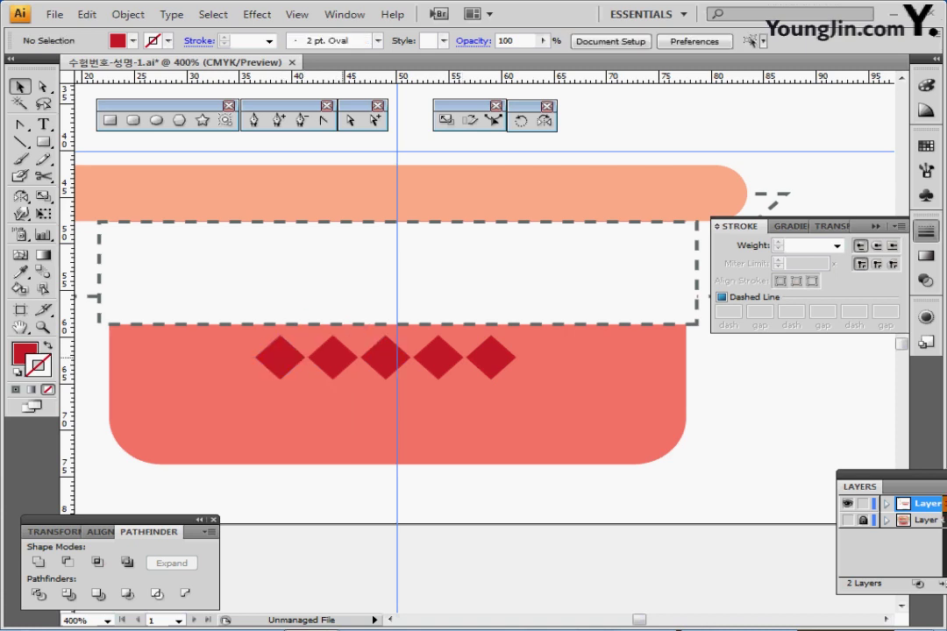
Copy the four rightmost diamonds down and left so they nest in the gaps beneath the row of five.
left_click(336, 358)
left_click(383, 357, "shift")
left_click(438, 358, "shift")
left_click(489, 356, "shift")
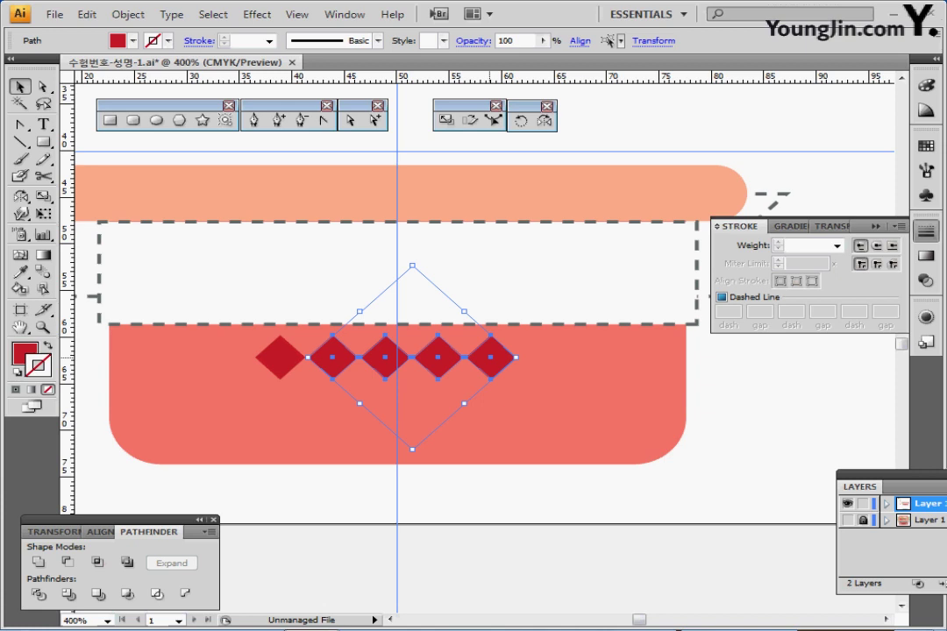
left_click_drag(490, 358, 464, 385)
left_click_drag(412, 384, 412, 385)
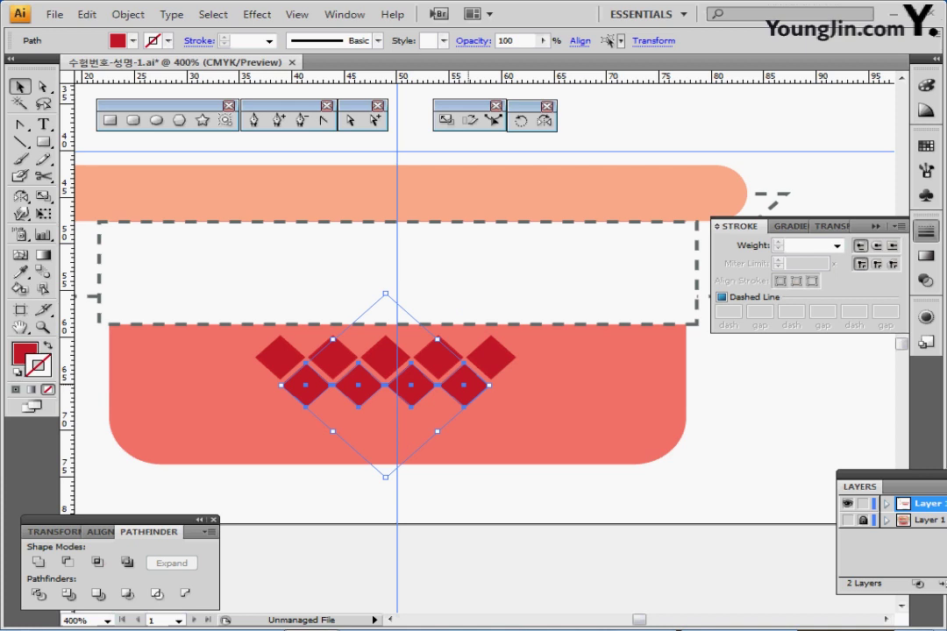
Centre all nine diamonds horizontally on the vertical guide and group them.
left_click(280, 357, "shift")
left_click(332, 358, "shift")
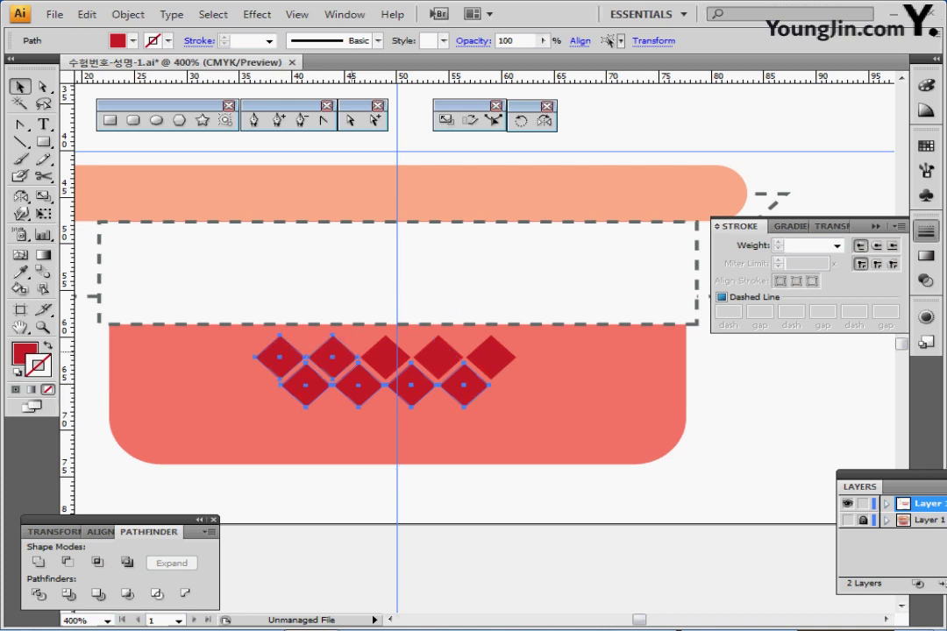
left_click(385, 358, "shift")
left_click(439, 356, "shift")
left_click(488, 356, "shift")
key("ctrl+shift+b")
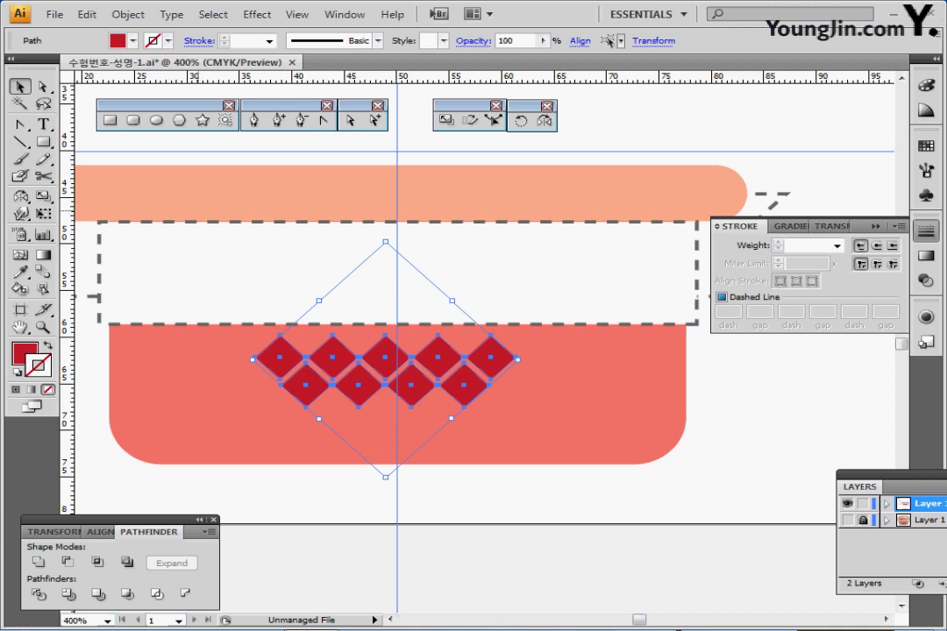
left_click_drag(466, 383, 477, 383)
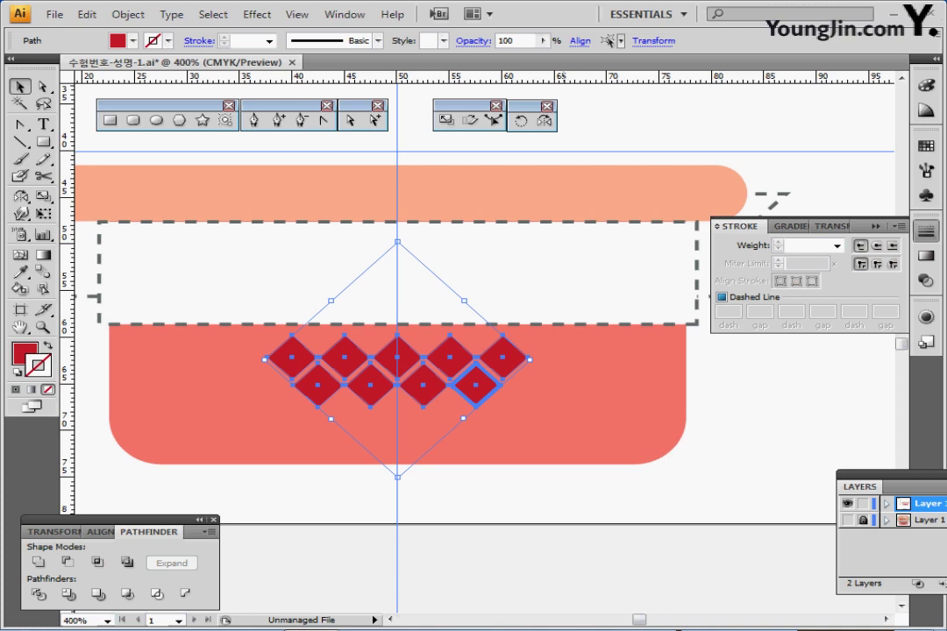
key("ctrl+g")
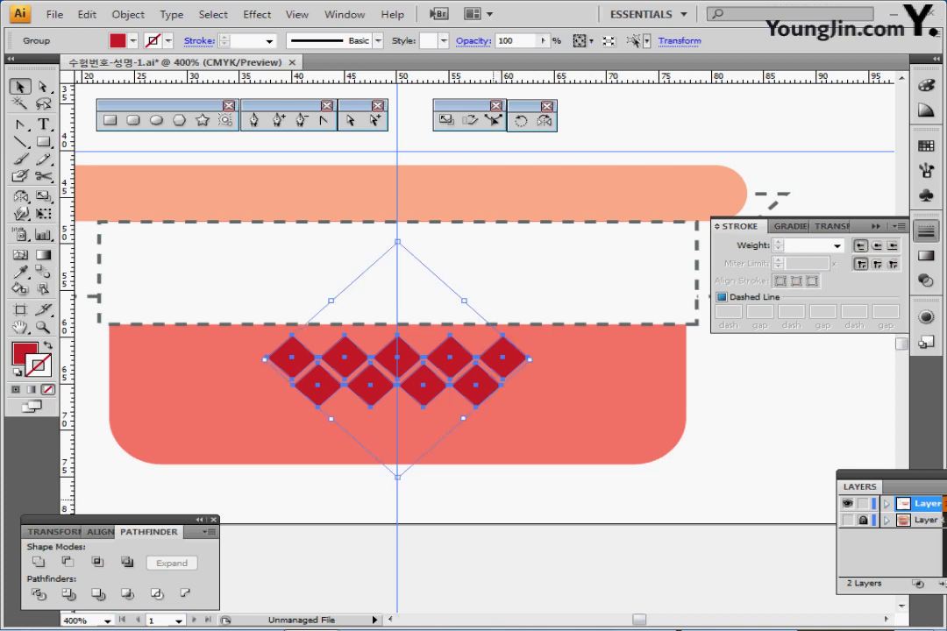
key("ctrl+shift+a")
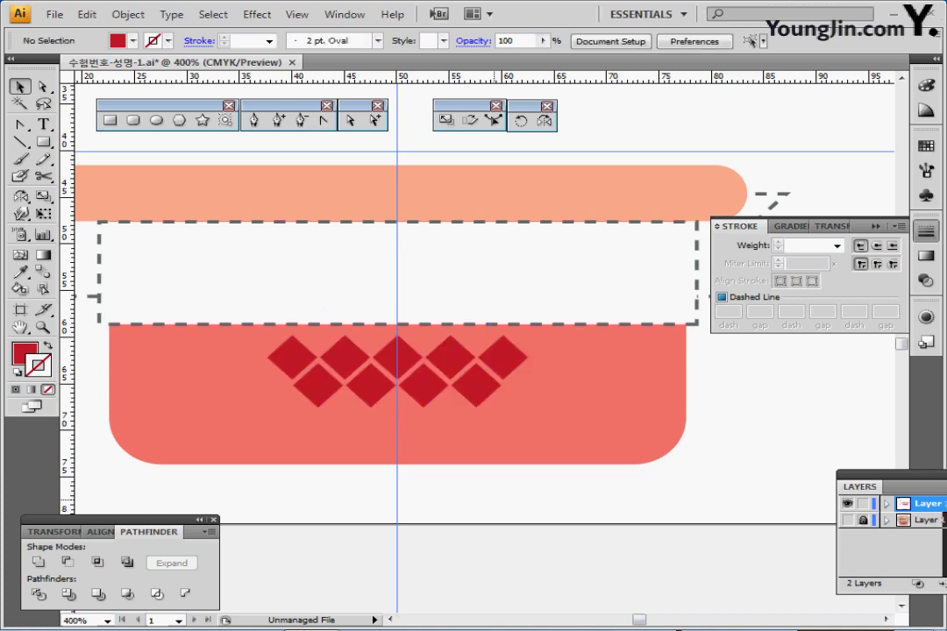
Create a rounded rectangle 50 mm wide and 45 mm high with a 13 mm corner radius above the basket.
left_click(462, 382, "ctrl+alt")
left_click_drag(462, 381, 413, 529)
left_click(133, 121)
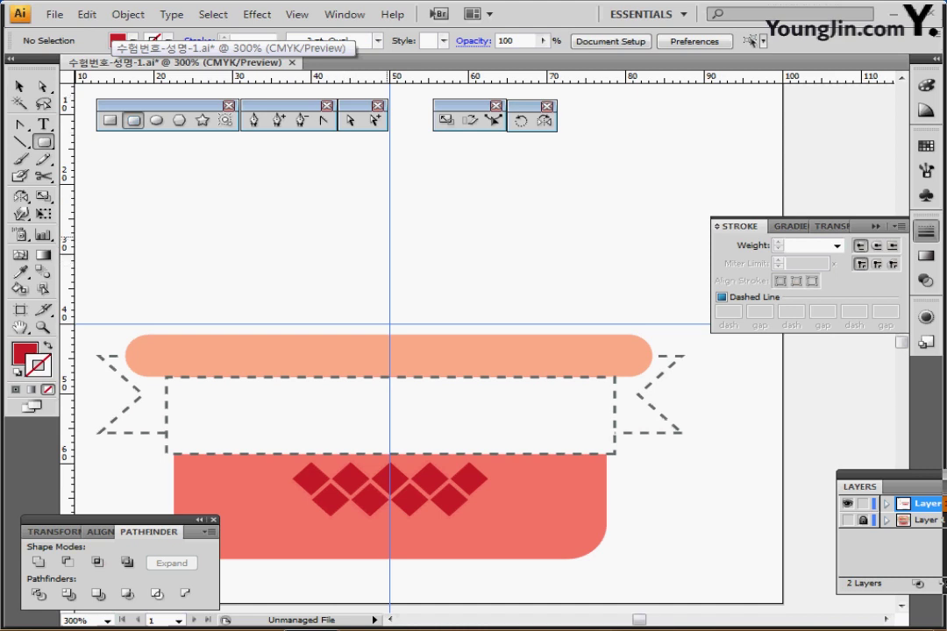
left_click(351, 237)
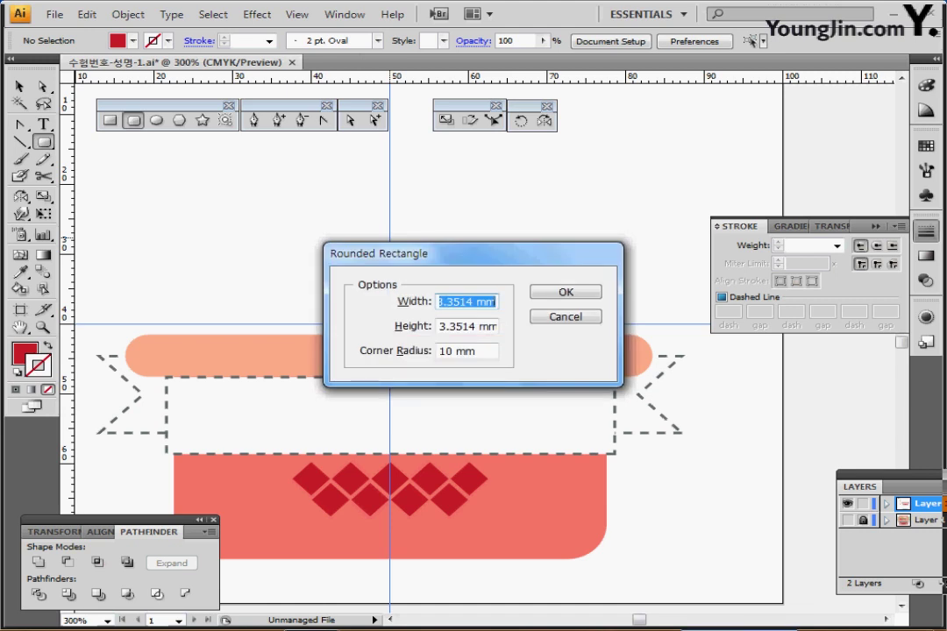
type("50")
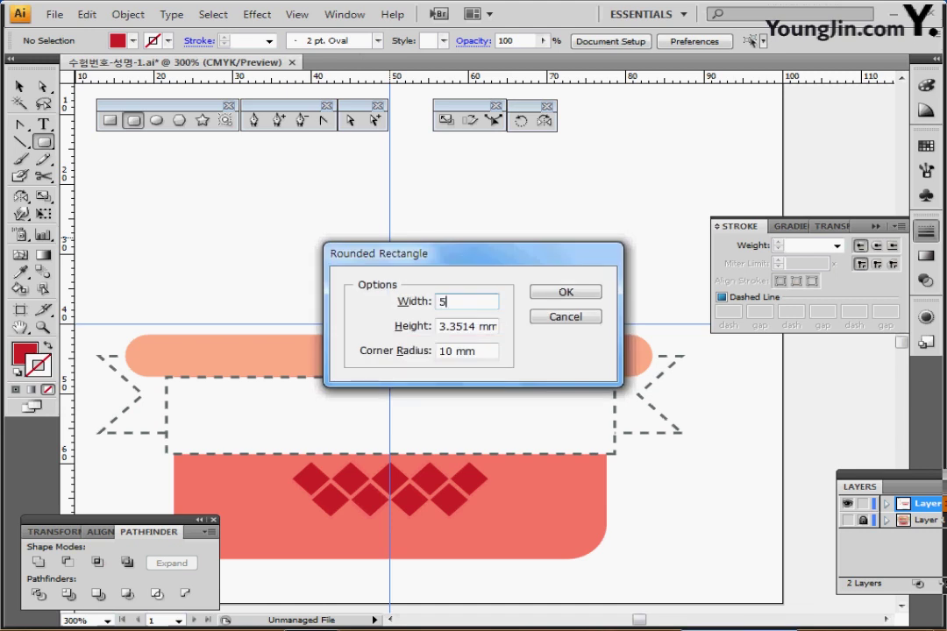
key("Tab")
type("45")
key("Tab")
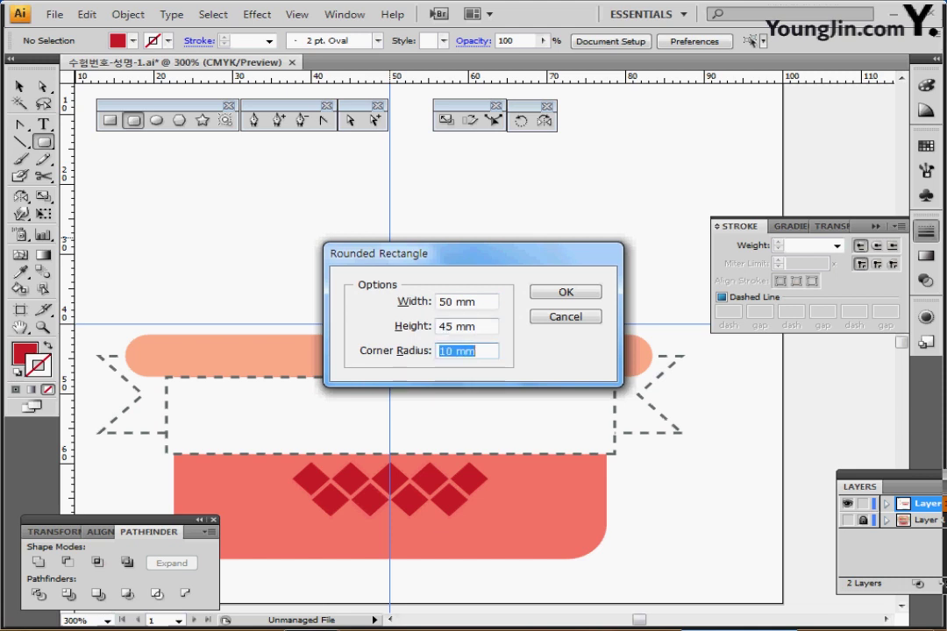
type("13")
key("Return")
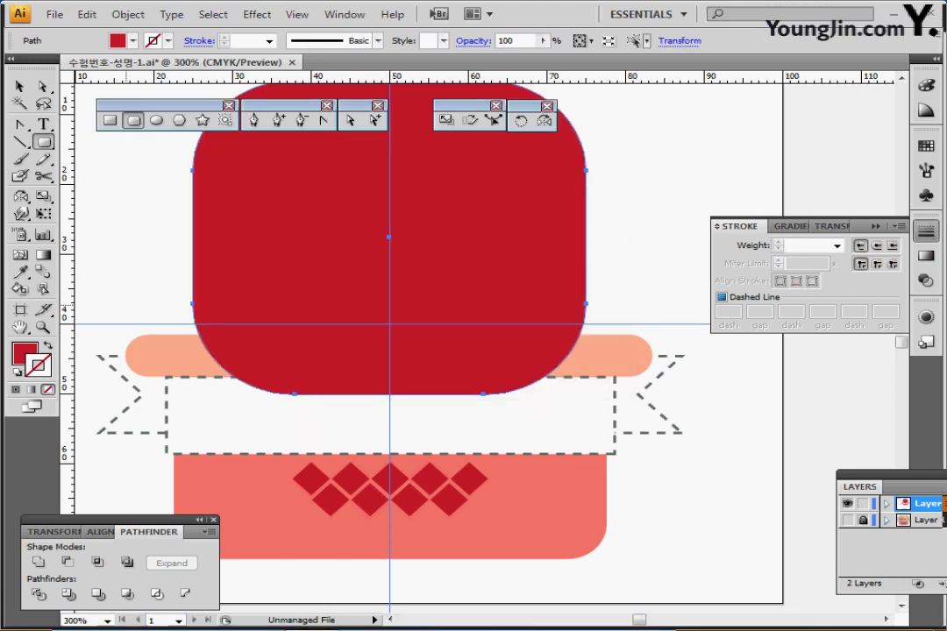
Sample the pink swatch for the rounded rectangle and swap fill and stroke to leave a pink outline without fill.
key("ctrl+minus")
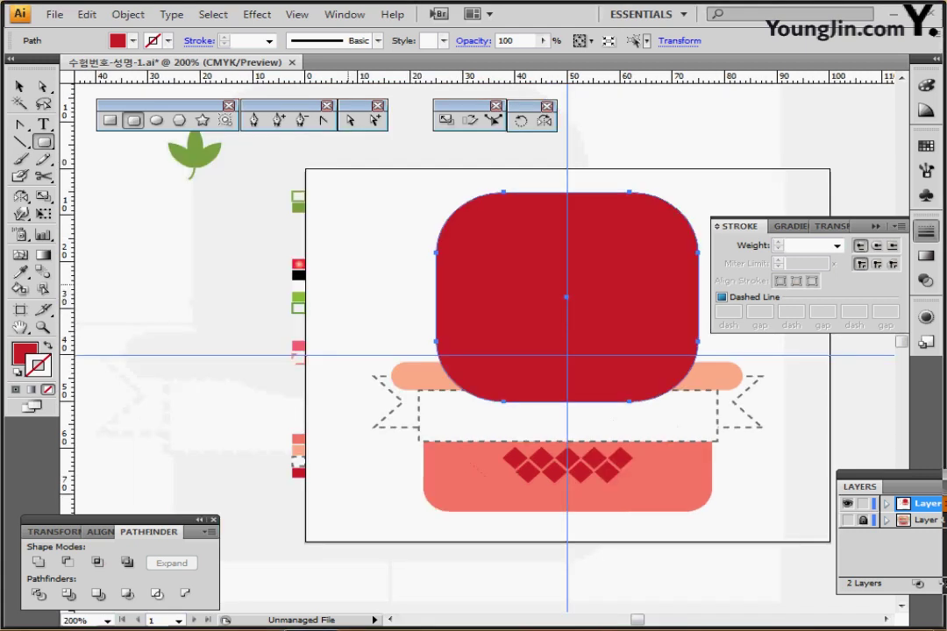
left_click_drag(348, 285, 184, 272)
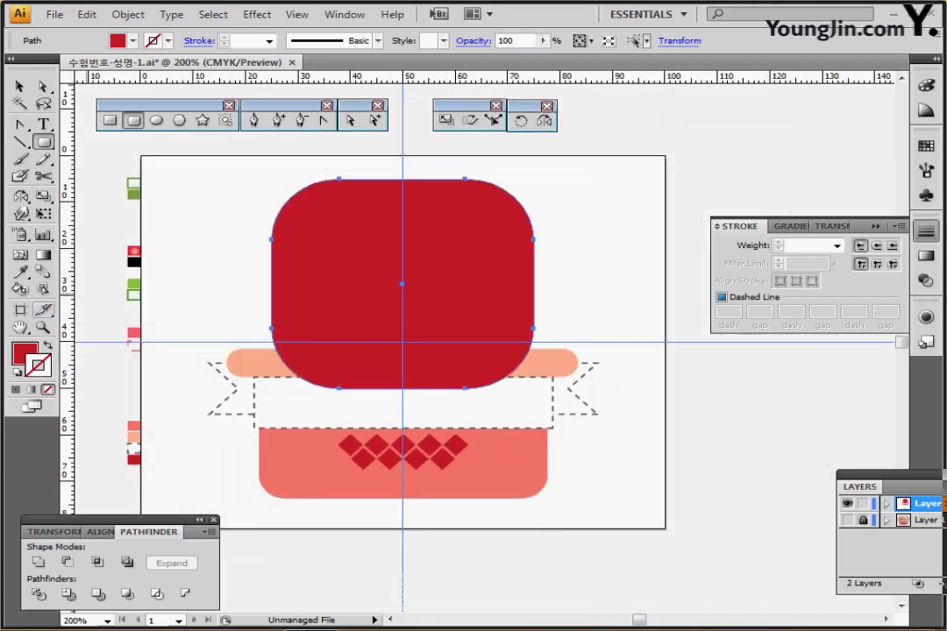
key("i")
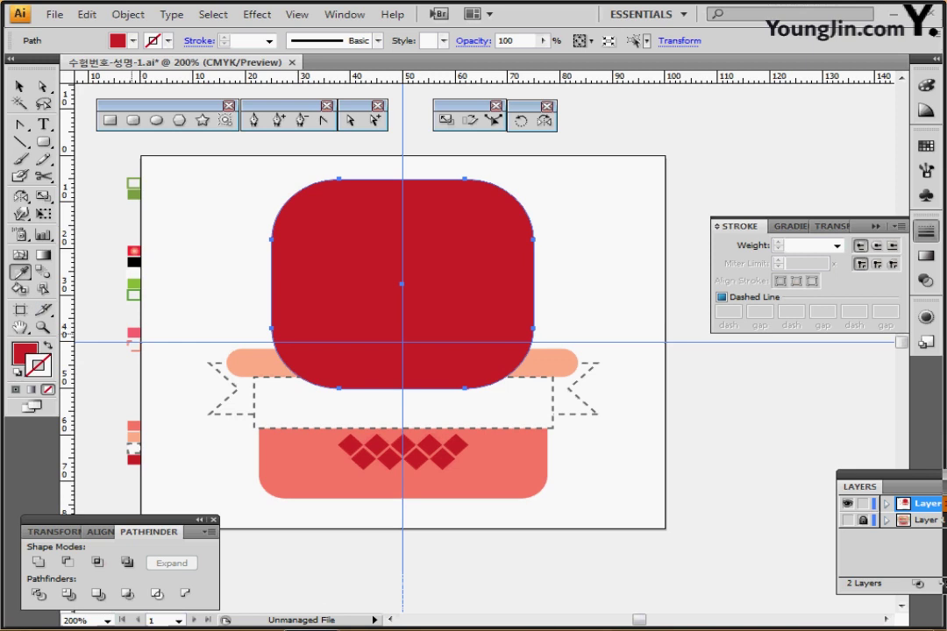
left_click(134, 333)
key("shift+x")
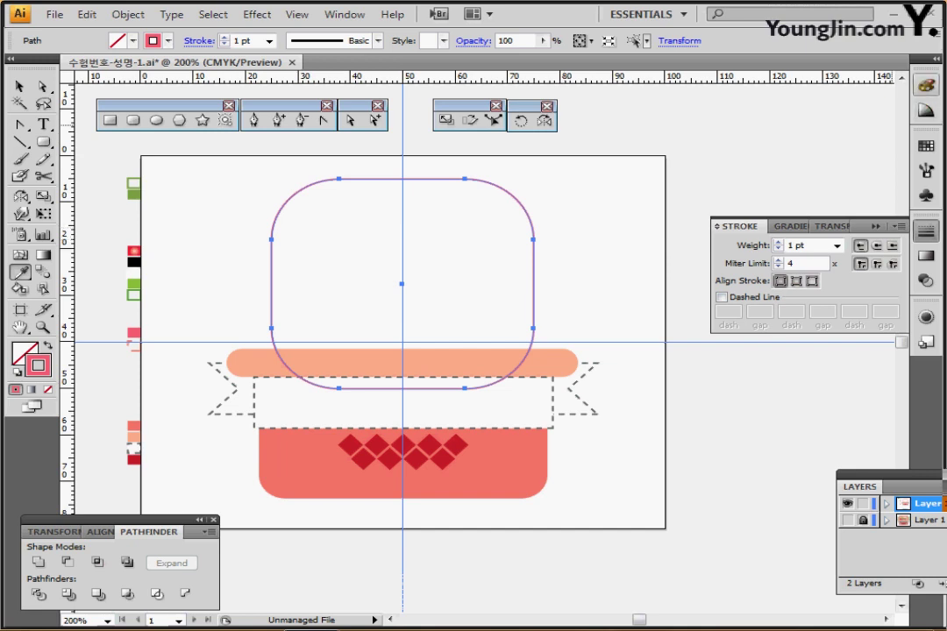
Set the rounded rectangle's stroke weight to 10 pt.
left_click(927, 85)
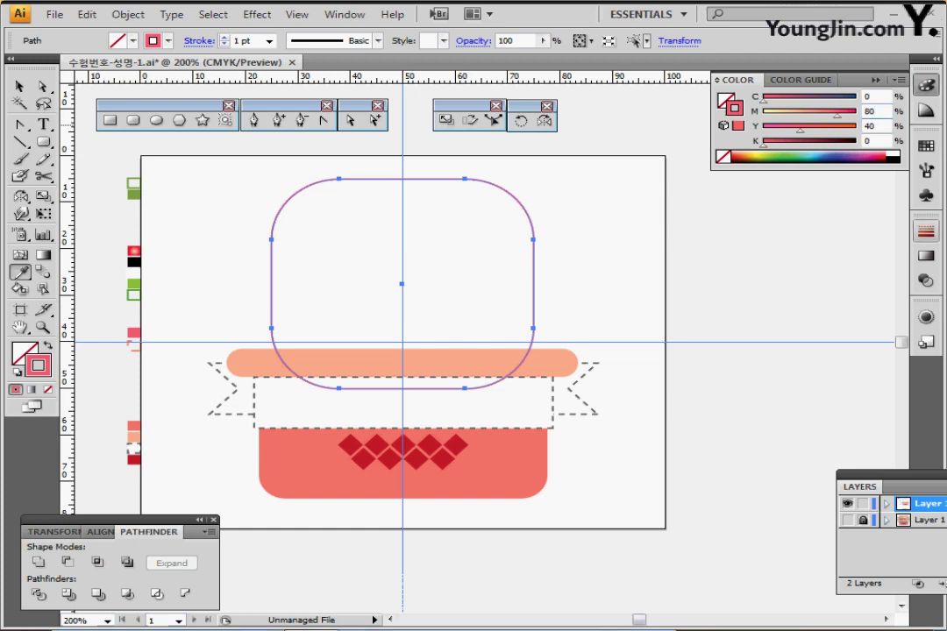
key("ctrl+F10")
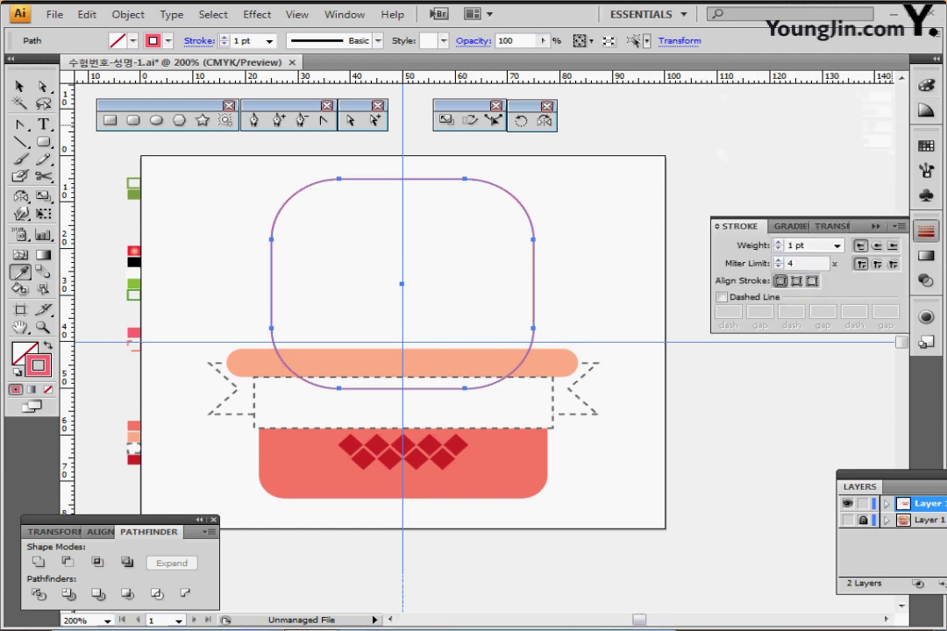
left_click_drag(809, 246, 785, 245)
type("10")
key("Return")
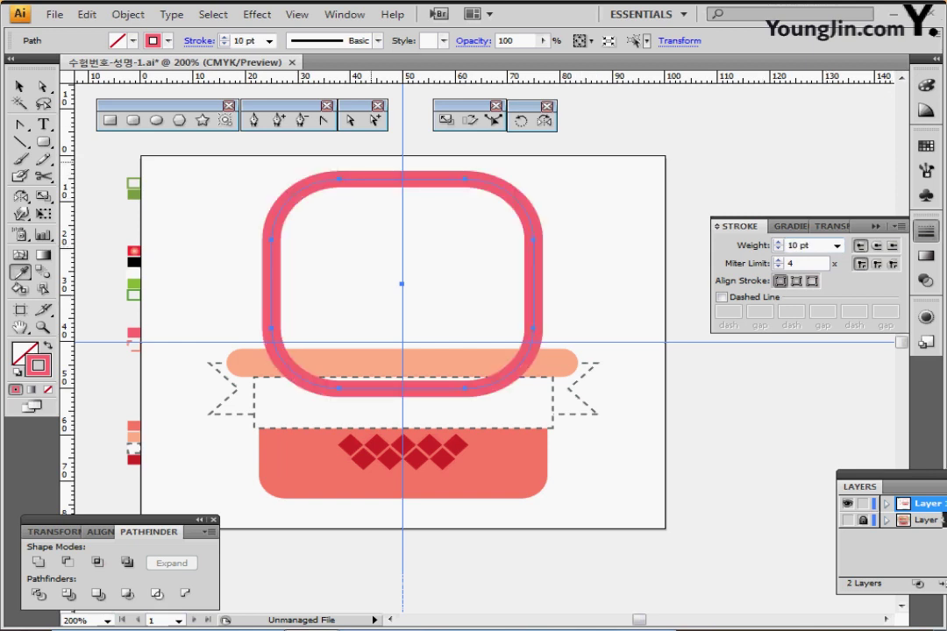
Delete the two bottom anchor points of the pink outline to leave an open basket handle.
left_click(20, 86)
key("a")
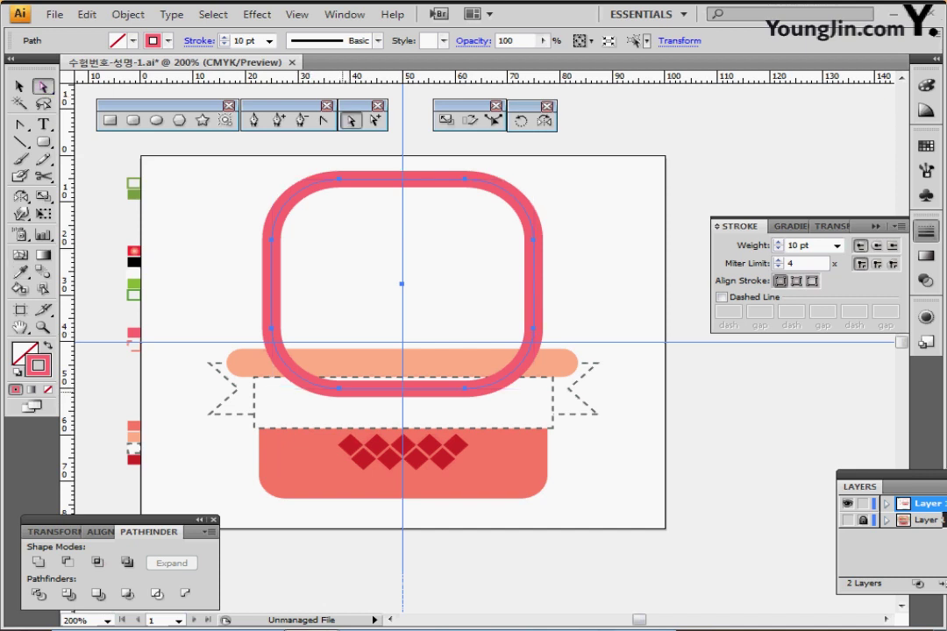
left_click(341, 388)
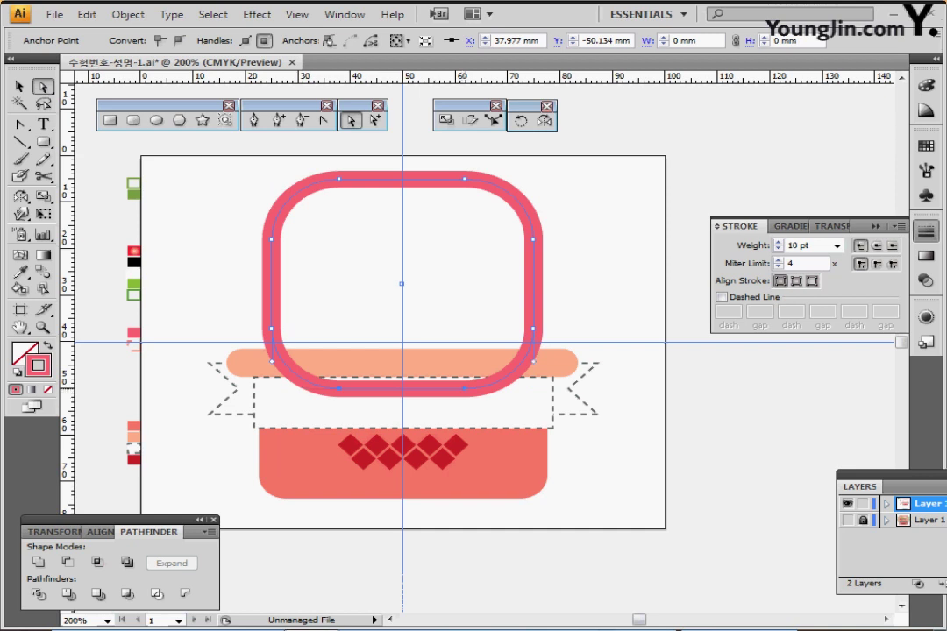
left_click(464, 388, "shift")
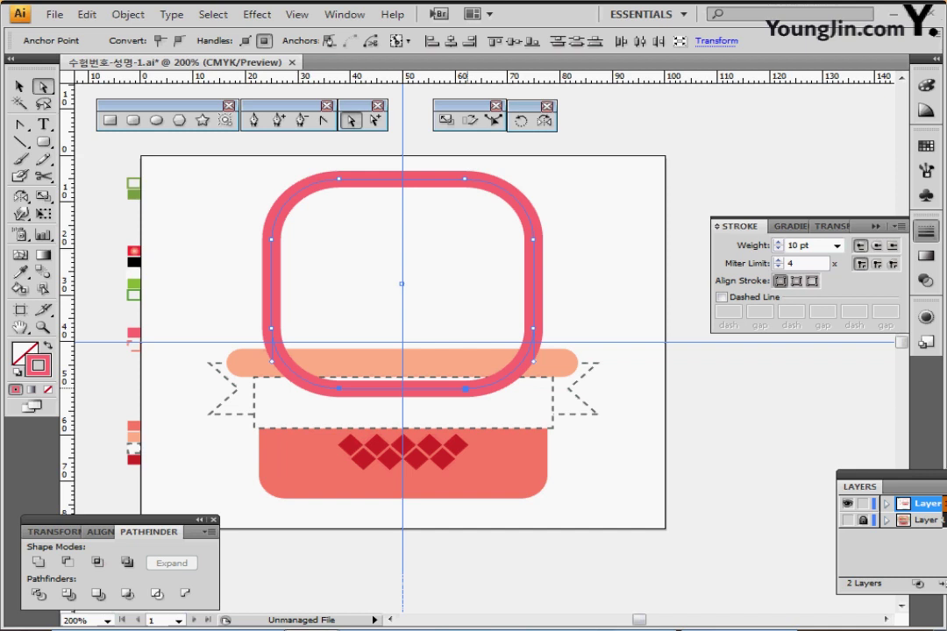
key("Delete")
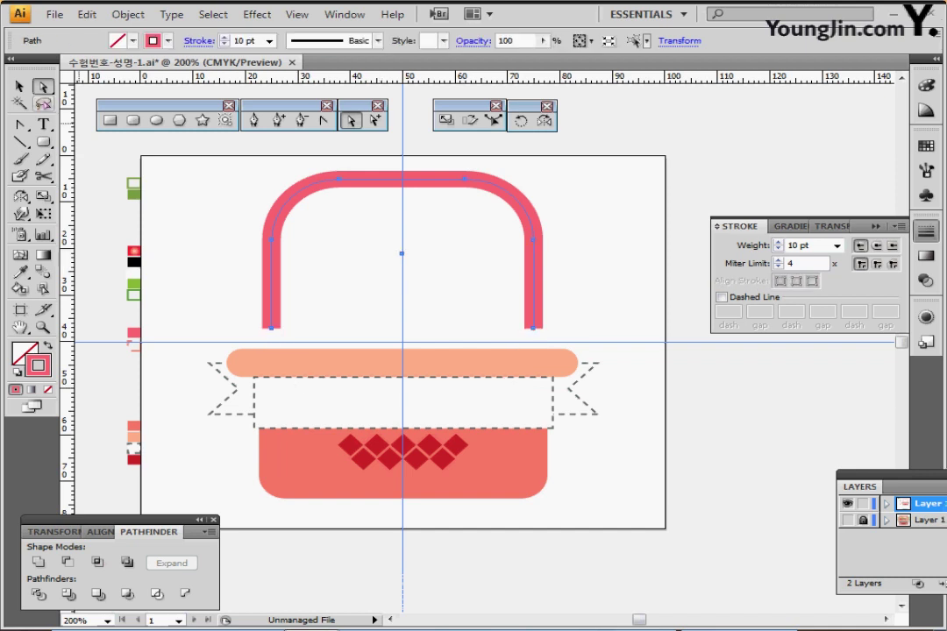
Nudge the pink handle straight down until its two ends meet the basket rim.
left_click(20, 87)
key("Down")
key("Down")
key("Down")
key("Down")
key("Down")
key("Down")
key("Down")
key("Down")
key("Down")
key("Down")
key("Down")
key("Down")
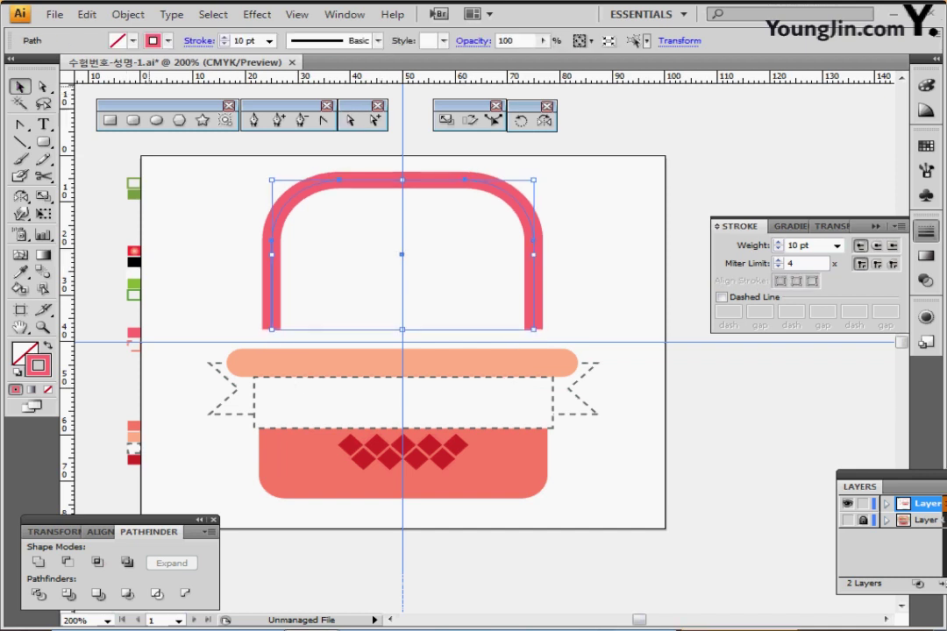
key("Down")
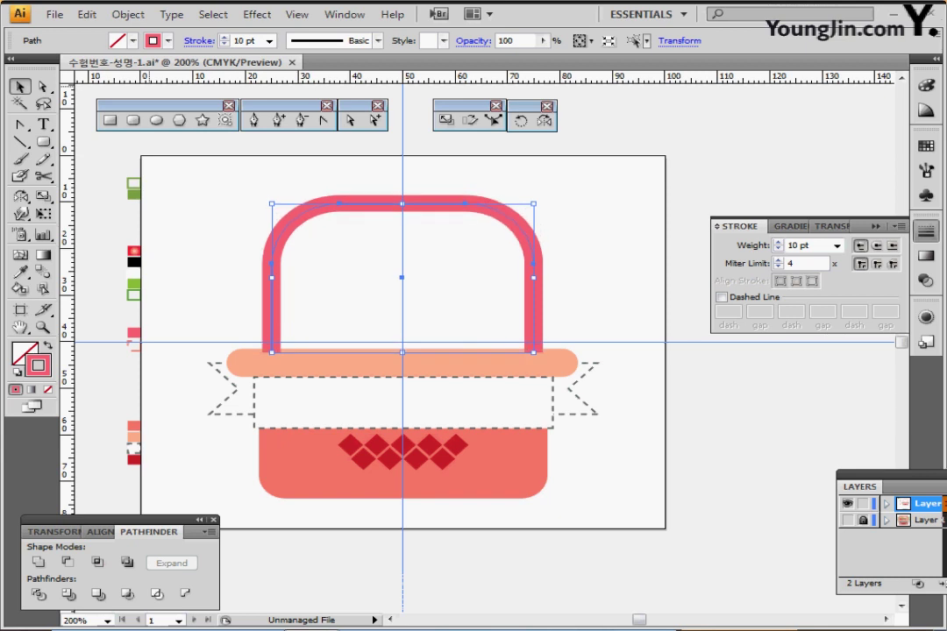
Nudge the pink handle until it is centred on the vertical guide with its ends just touching the basket rim.
key("Down")
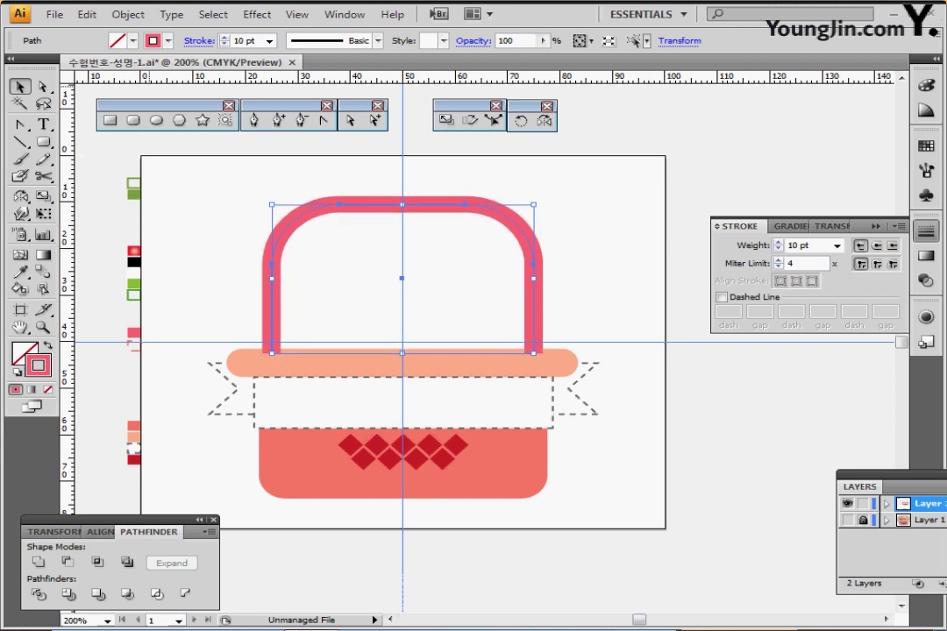
key("Right")
key("Up")
key("Right")
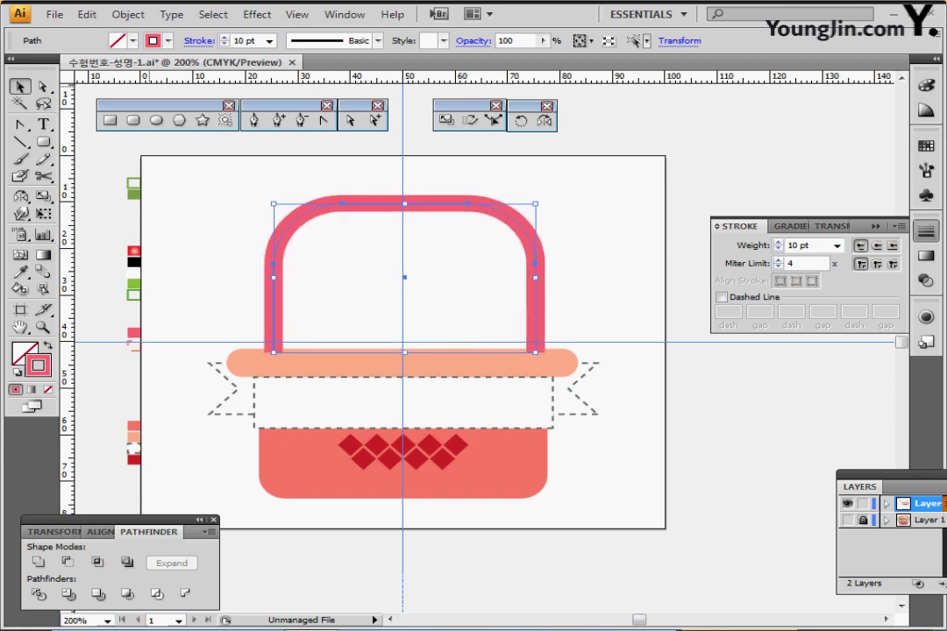
key("Left")
key("Up")
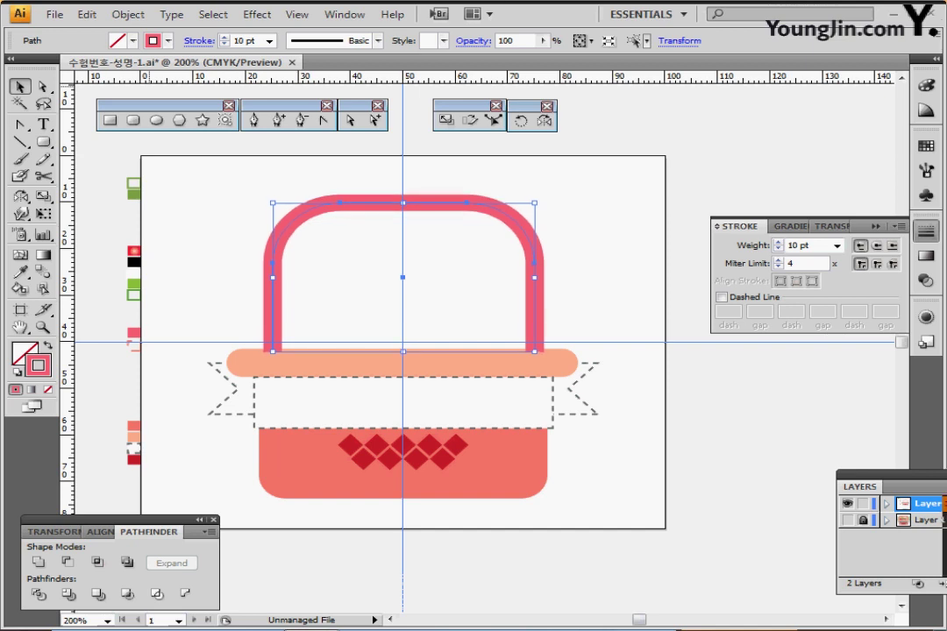
key("Up")
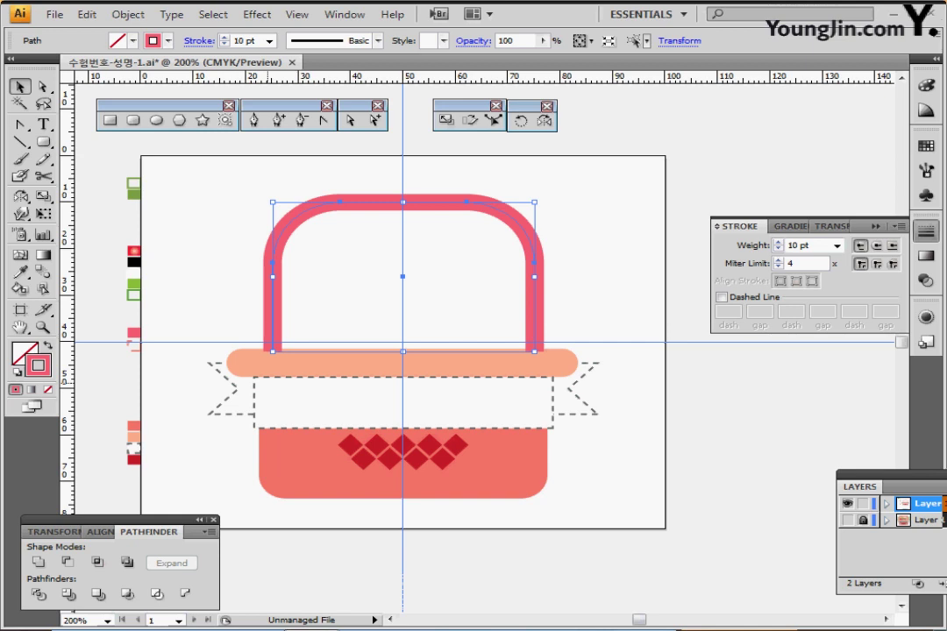
Convert the pink handle's stroke to outlines and keep a copy of the original stroked path directly in front.
key("ctrl+shift+b")
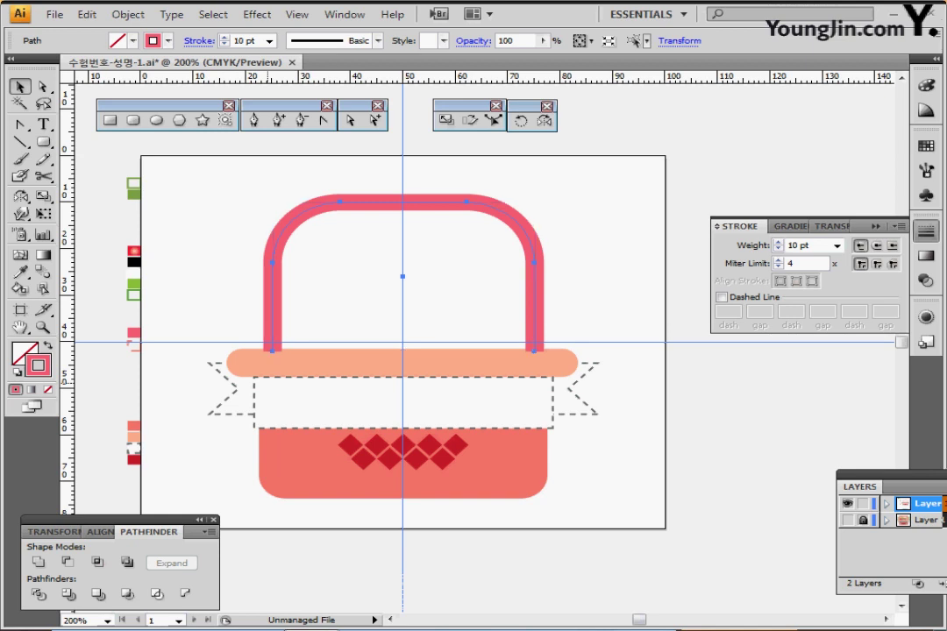
key("ctrl+shift+b")
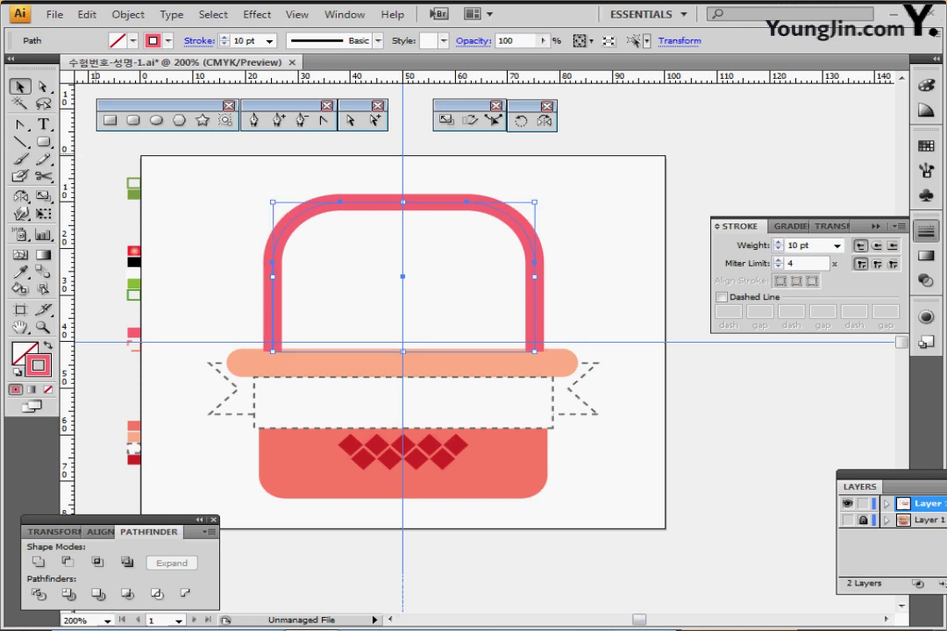
left_click(128, 14)
mouse_move(149, 332)
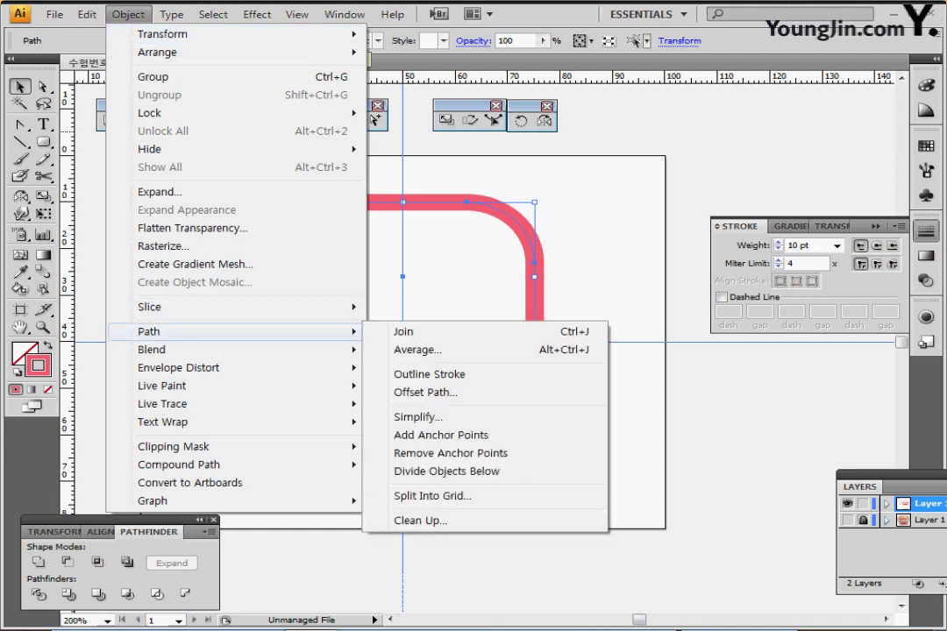
key("Return")
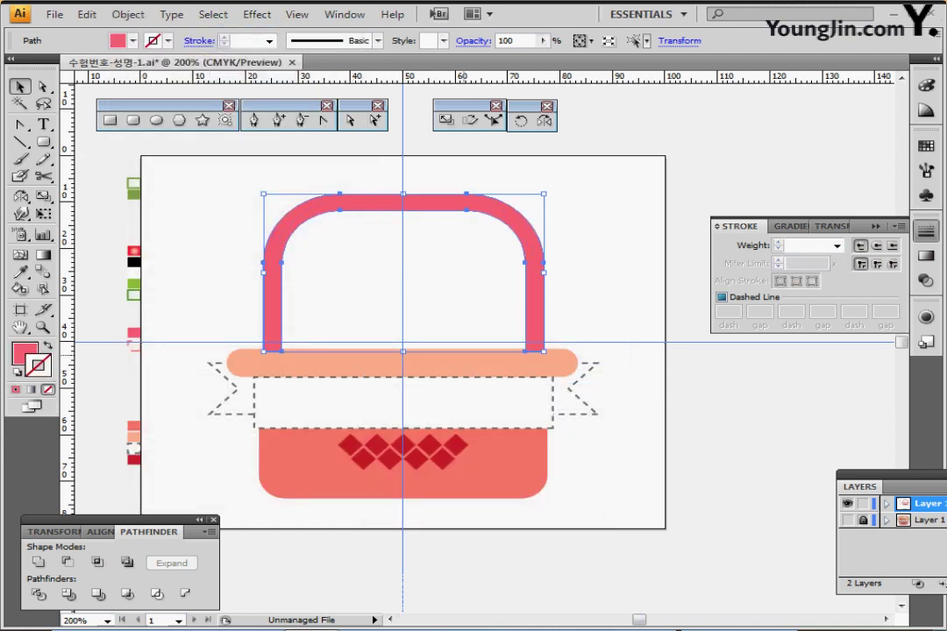
key("ctrl+z")
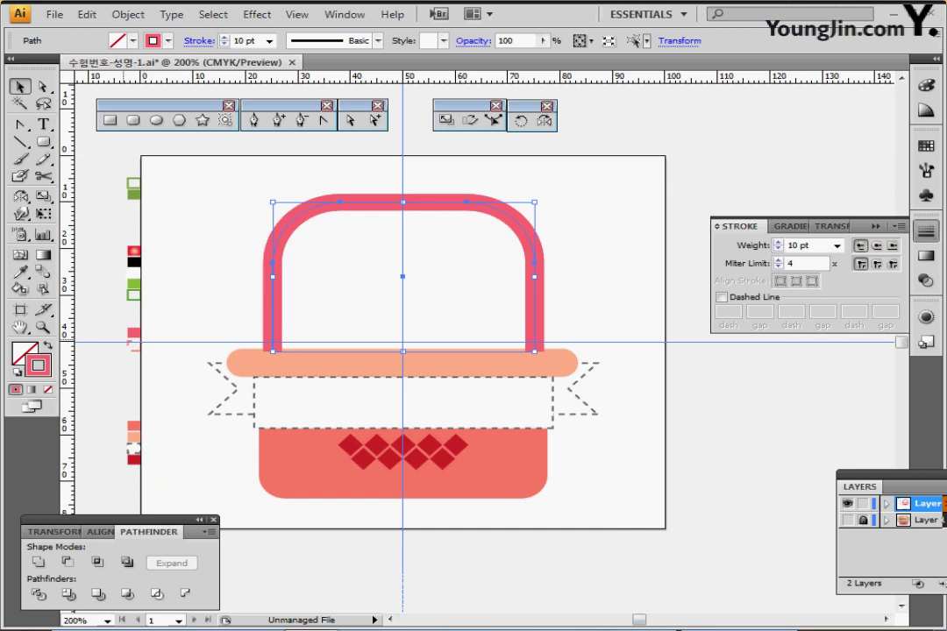
Apply the salmon dashed swatch's appearance to the front handle path and set its stroke weight to 12 pt.
key("i")
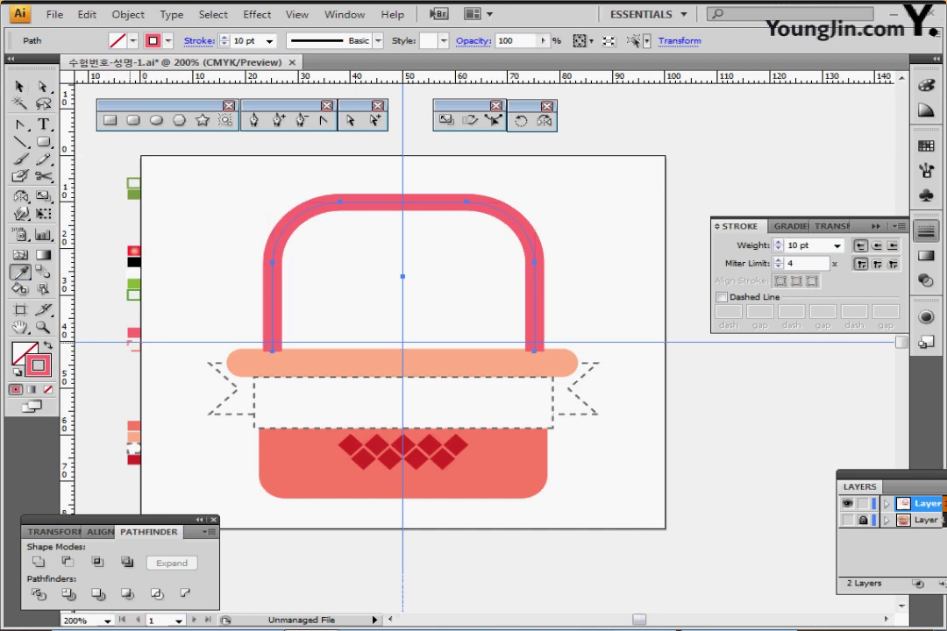
left_click(131, 342)
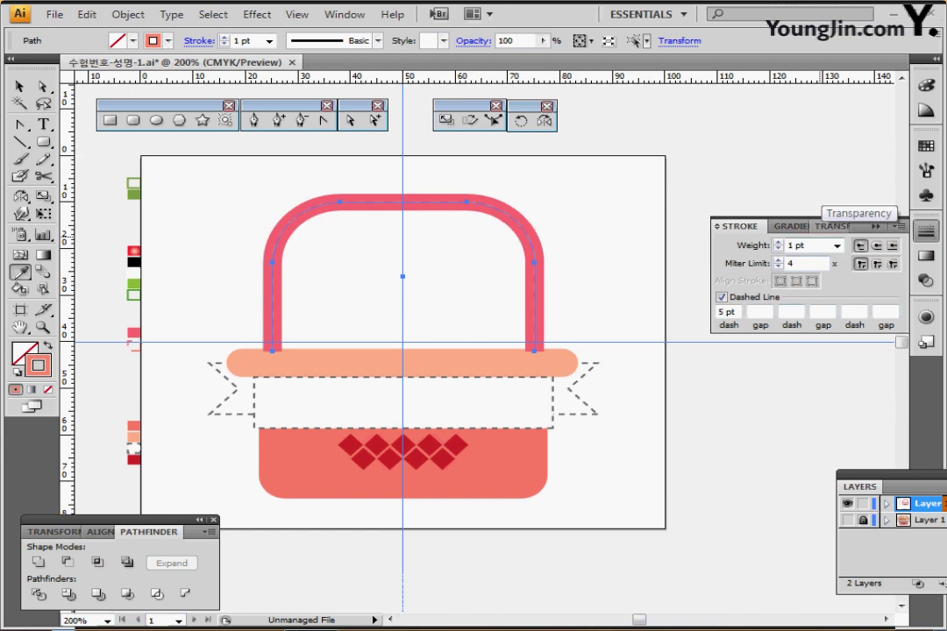
double_click(796, 245)
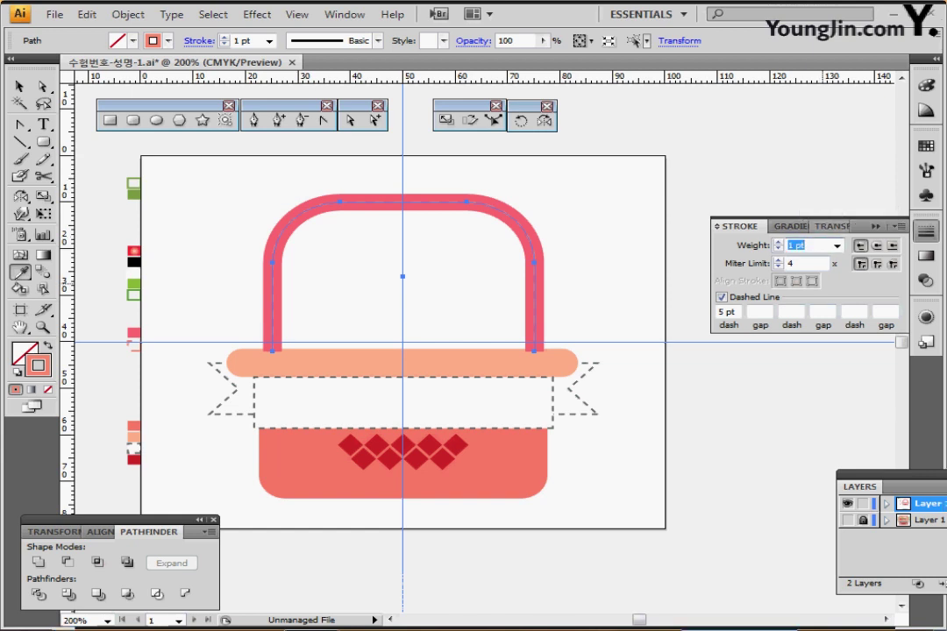
type("12")
key("Return")
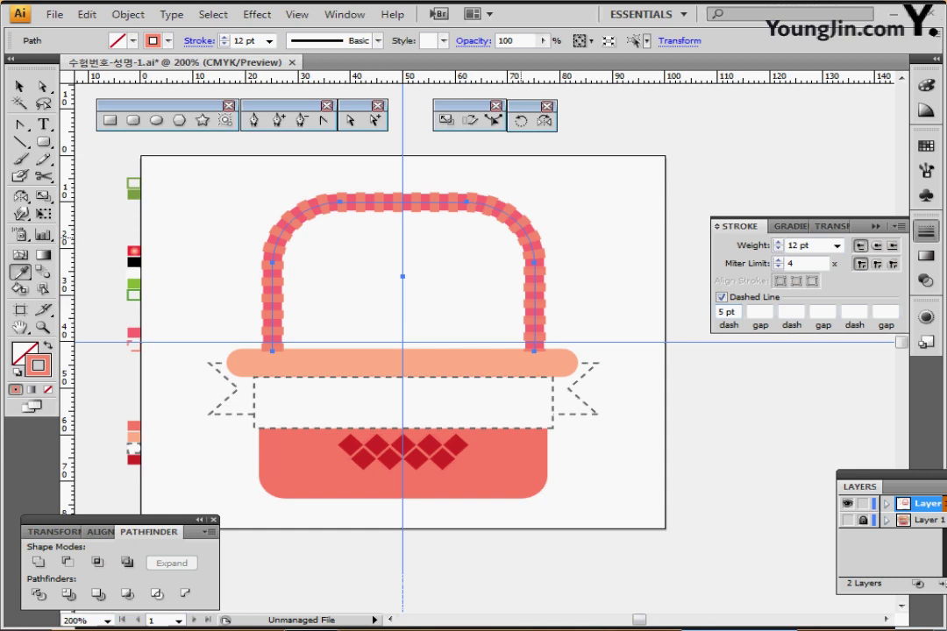
Select both handle paths together, send them behind the basket rim and deselect them.
left_click_drag(557, 185, 482, 266)
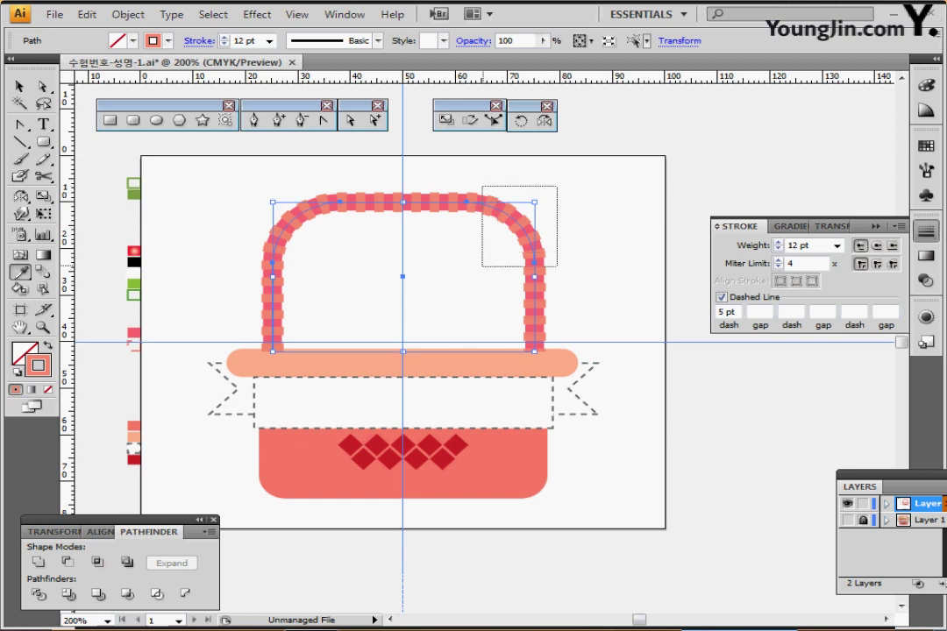
left_click_drag(556, 265, 556, 265)
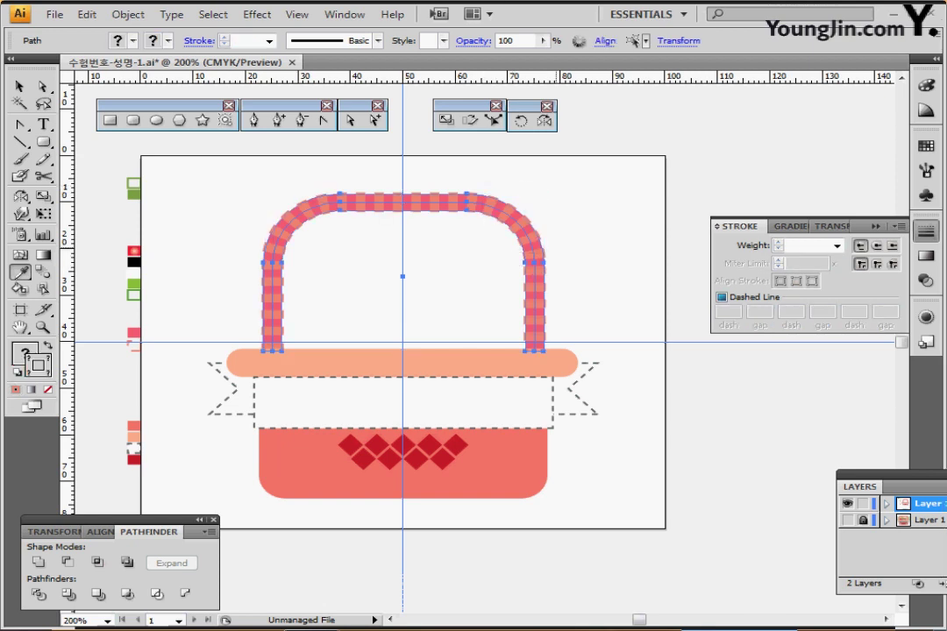
left_click(616, 241, "ctrl")
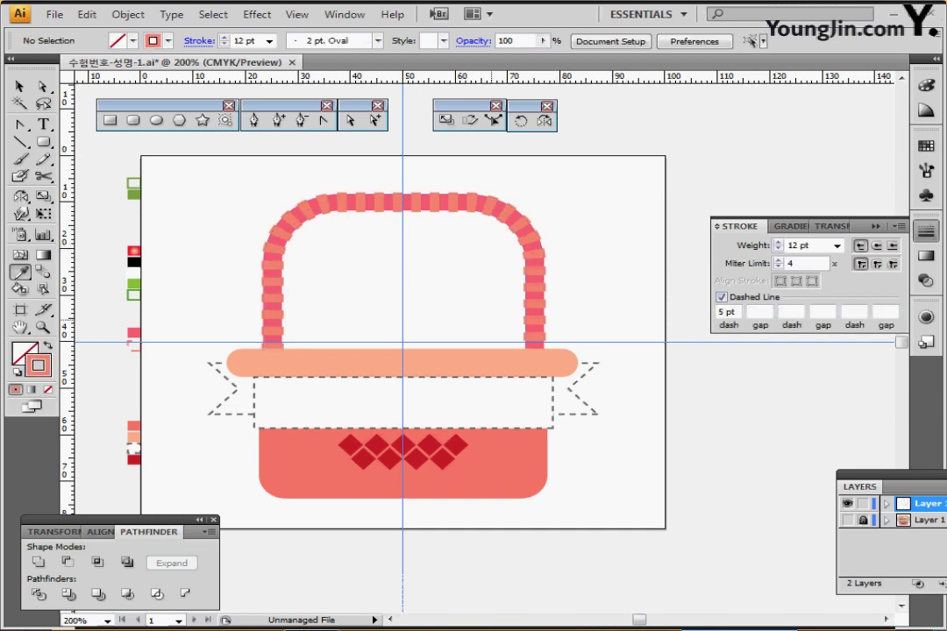
Draw a 30 × 35 mm rounded rectangle with 12 mm corner radius outside the artboard, with default white fill and black stroke.
left_click_drag(238, 314, 541, 270)
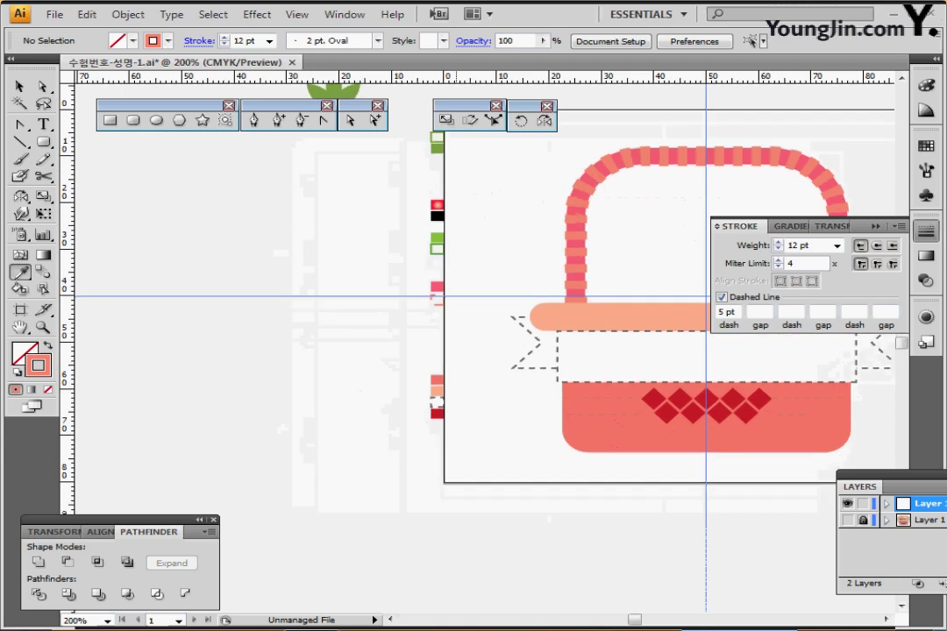
left_click(294, 277, "ctrl")
left_click_drag(509, 316, 455, 274)
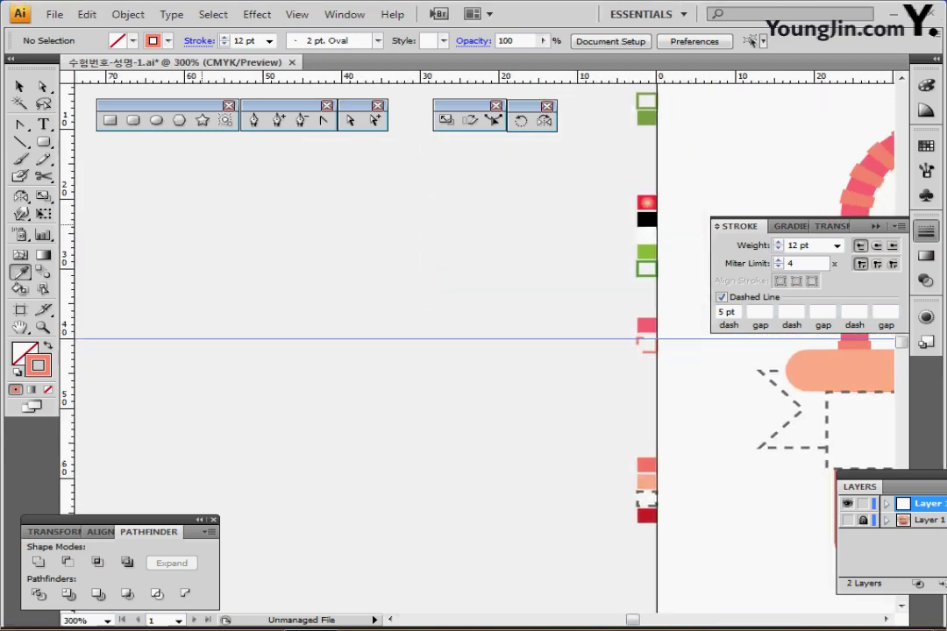
left_click(132, 120)
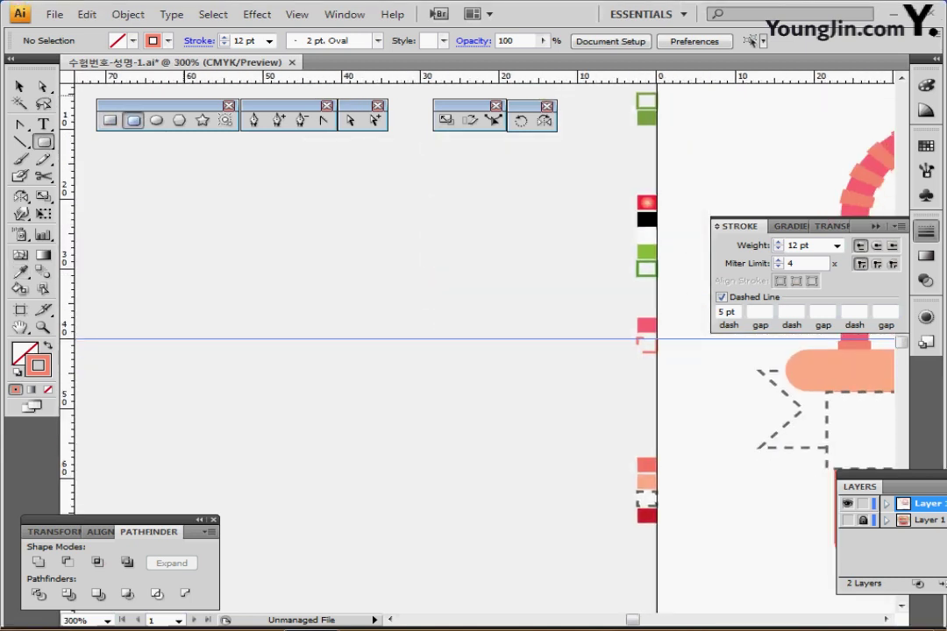
left_click(235, 216)
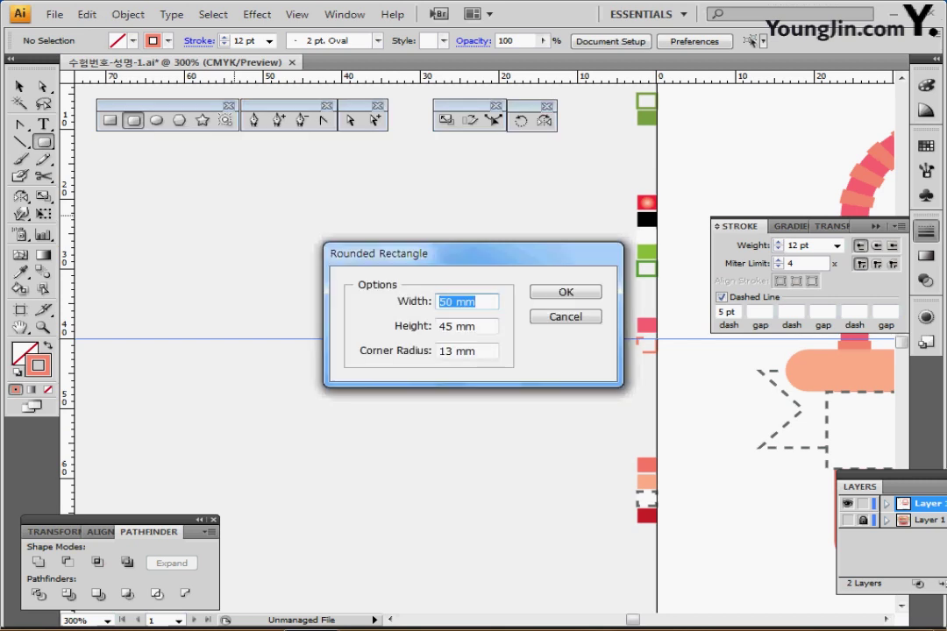
type("30")
key("Tab")
type("35")
key("Tab")
type("1")
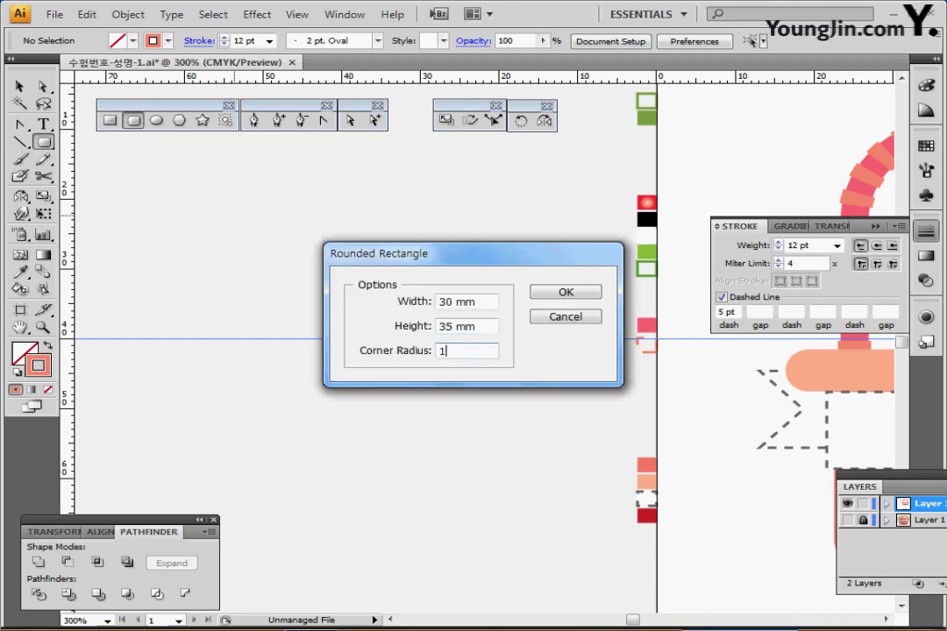
type("2")
key("Return")
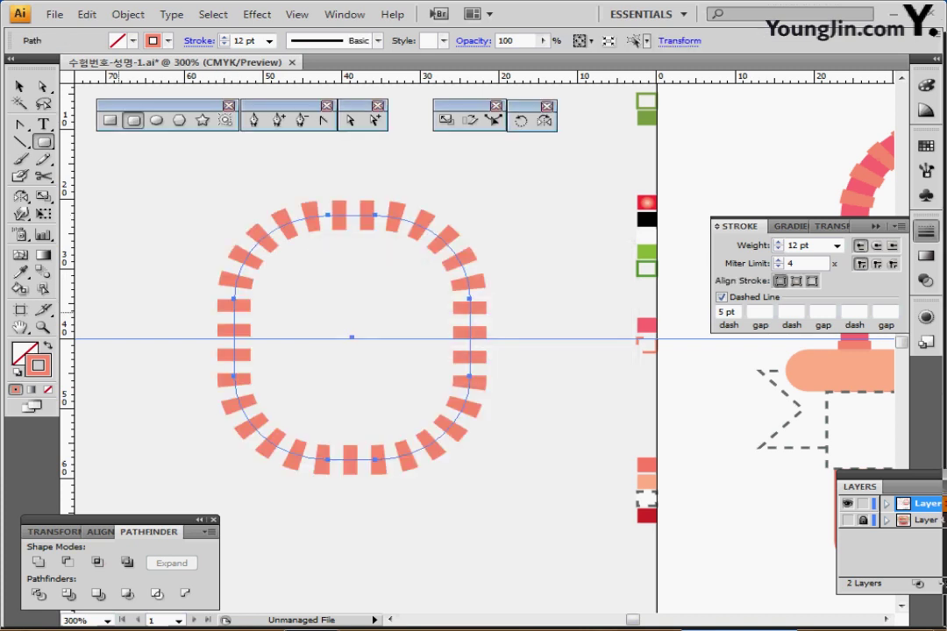
left_click(17, 348)
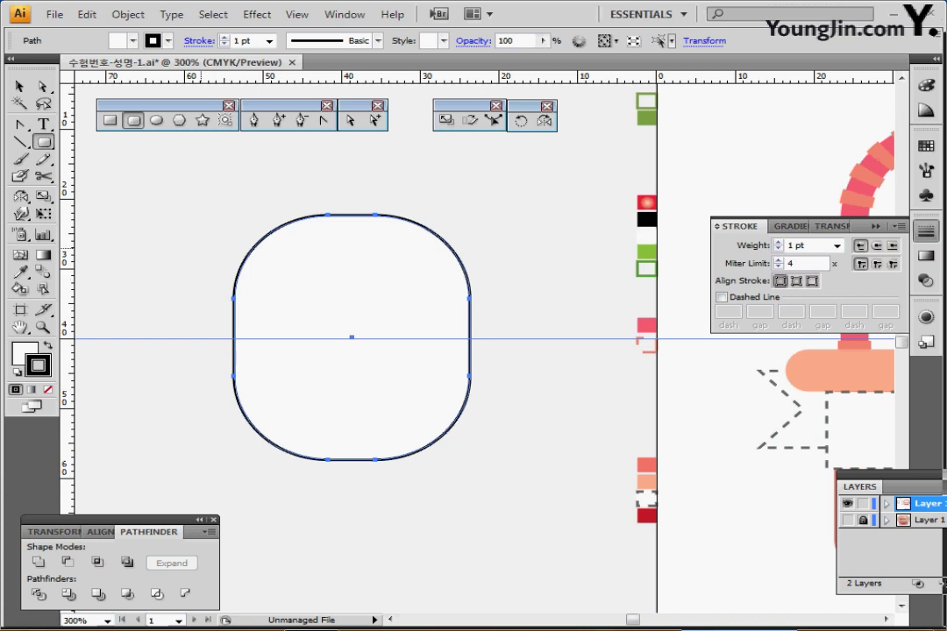
Select the rounded rectangle's four lower anchor points and scale them uniformly to about half to taper the shape into a strawberry.
key("a")
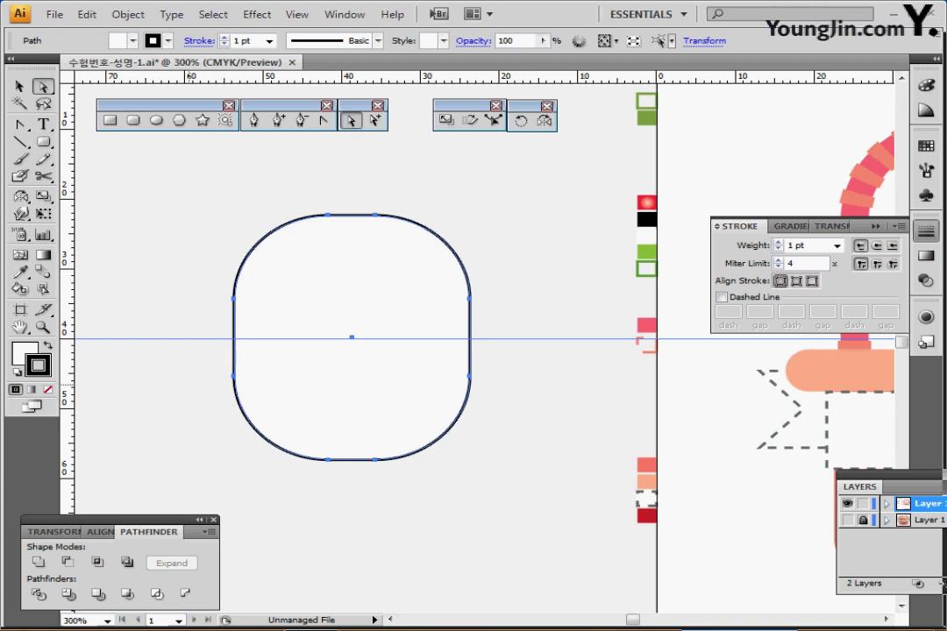
left_click_drag(198, 355, 517, 481)
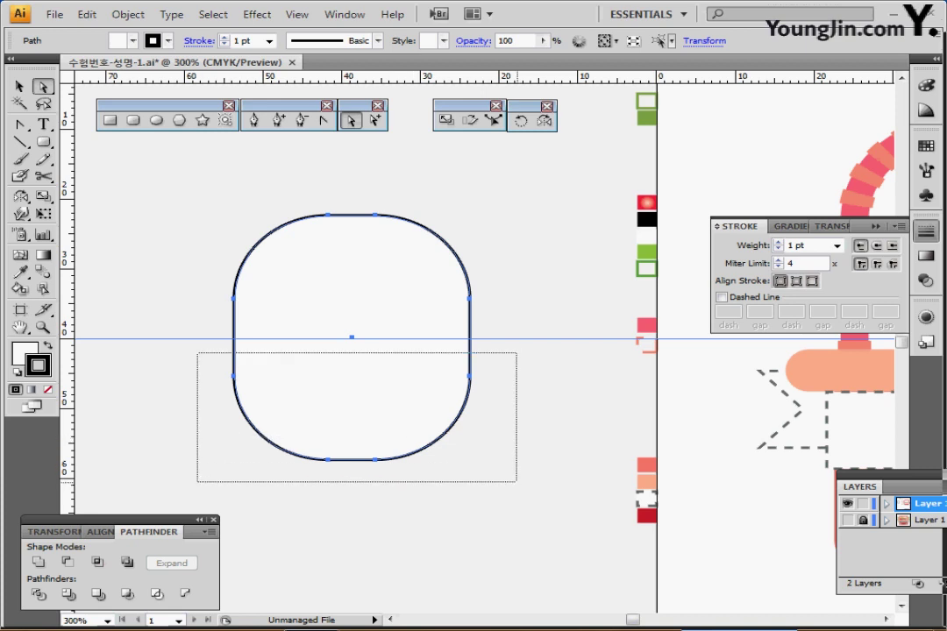
left_click_drag(516, 482, 516, 481)
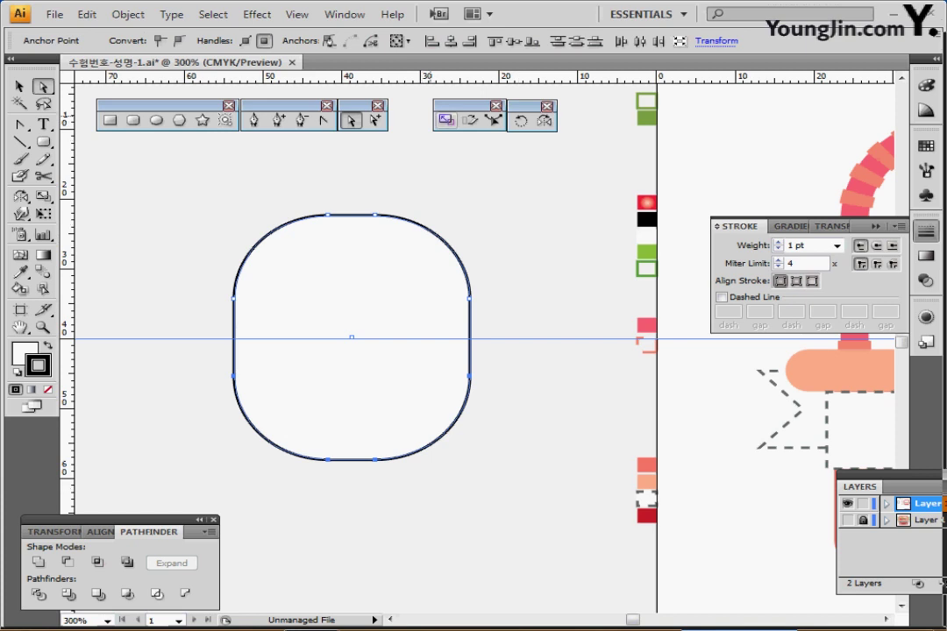
double_click(446, 120)
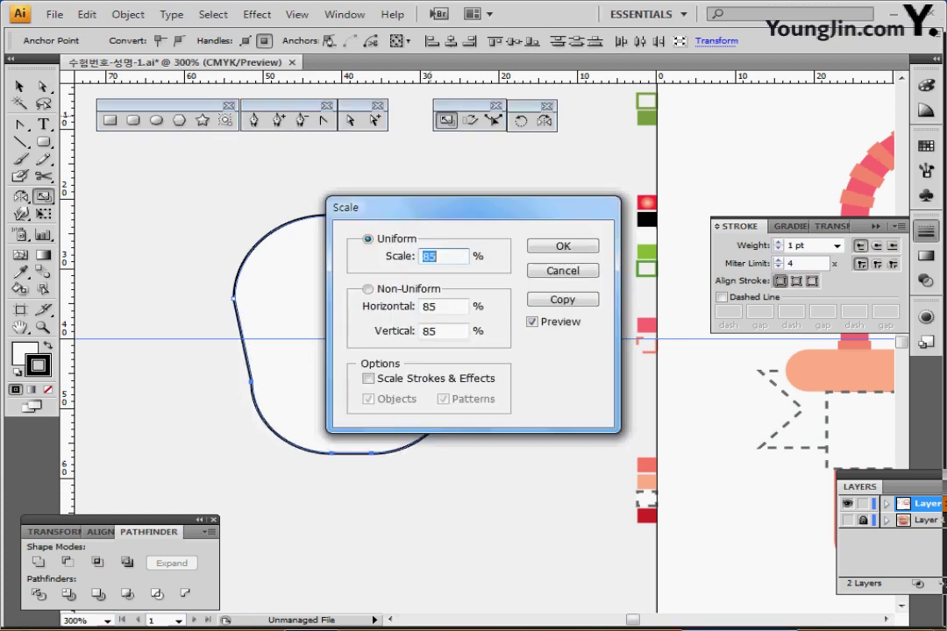
key("Return")
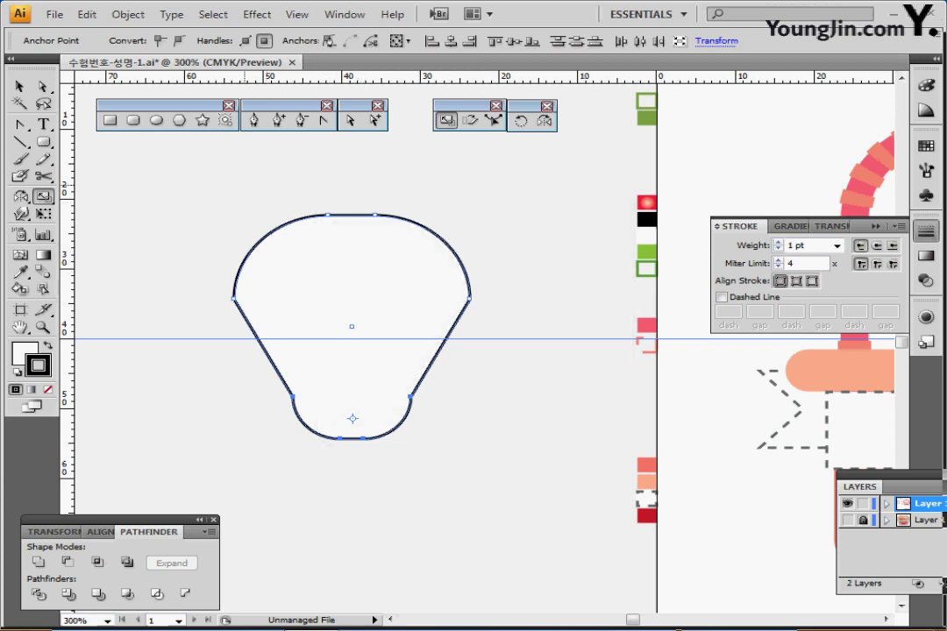
Convert the strawberry shape's two widest side anchor points to smooth curves and apply the red radial gradient swatch.
left_click(323, 120)
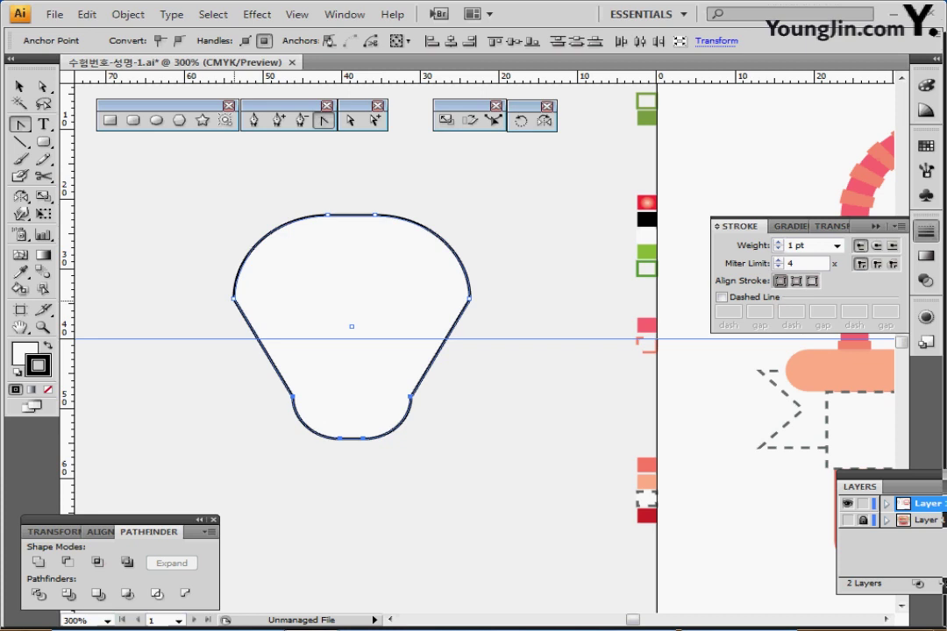
left_click(234, 300)
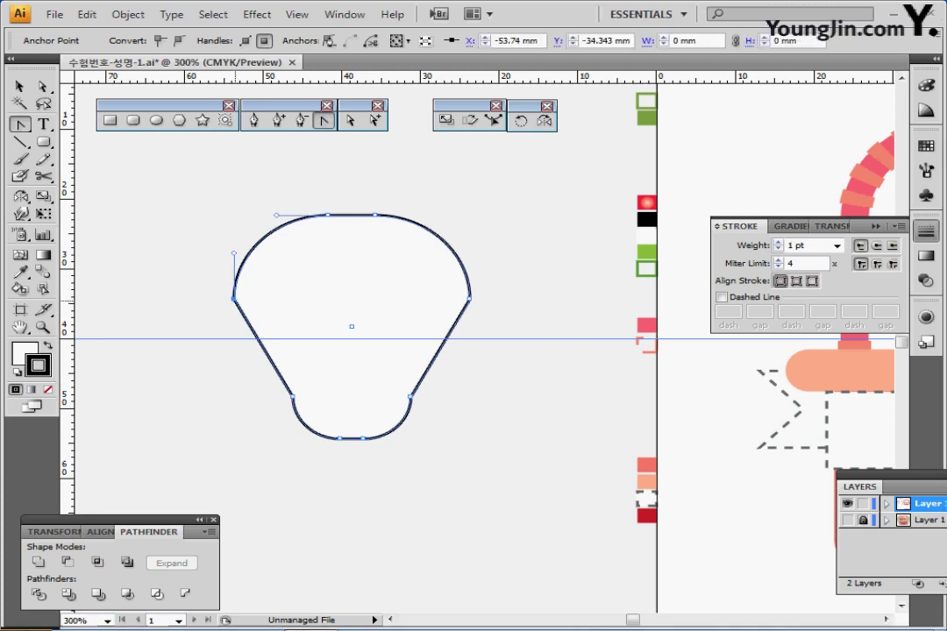
key("Return")
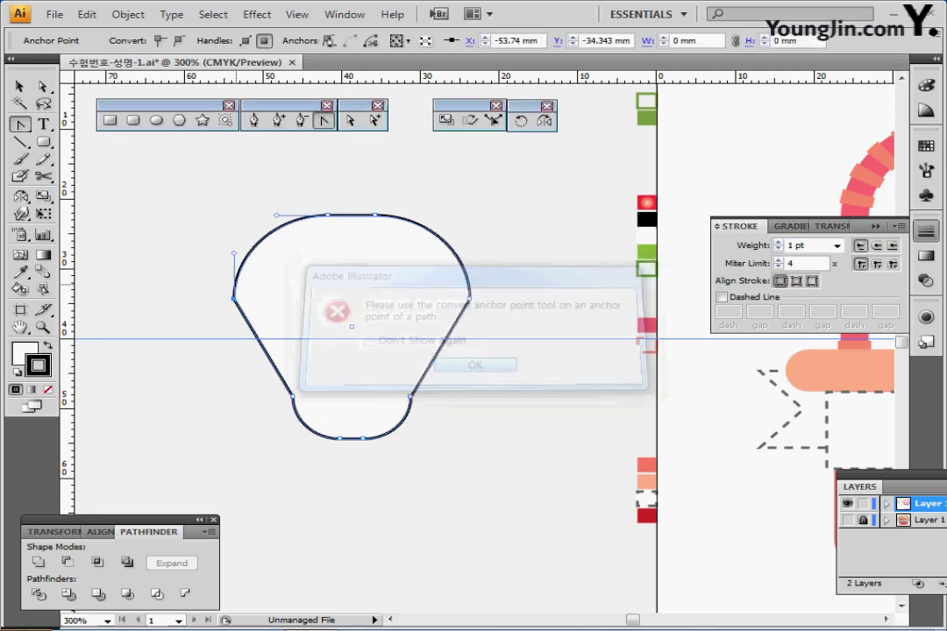
left_click_drag(234, 299, 220, 252)
left_click_drag(470, 299, 483, 262)
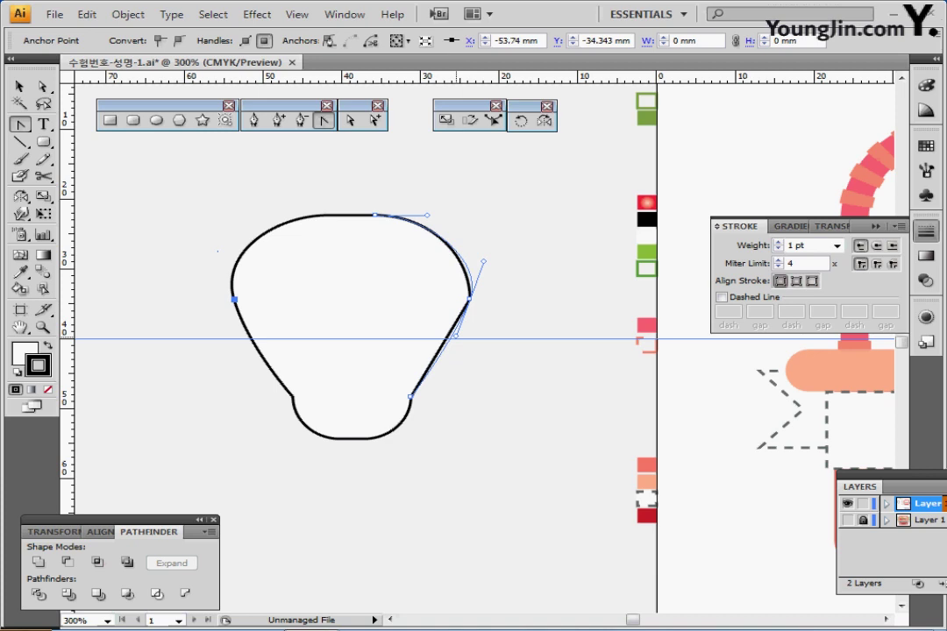
left_click_drag(456, 337, 456, 336)
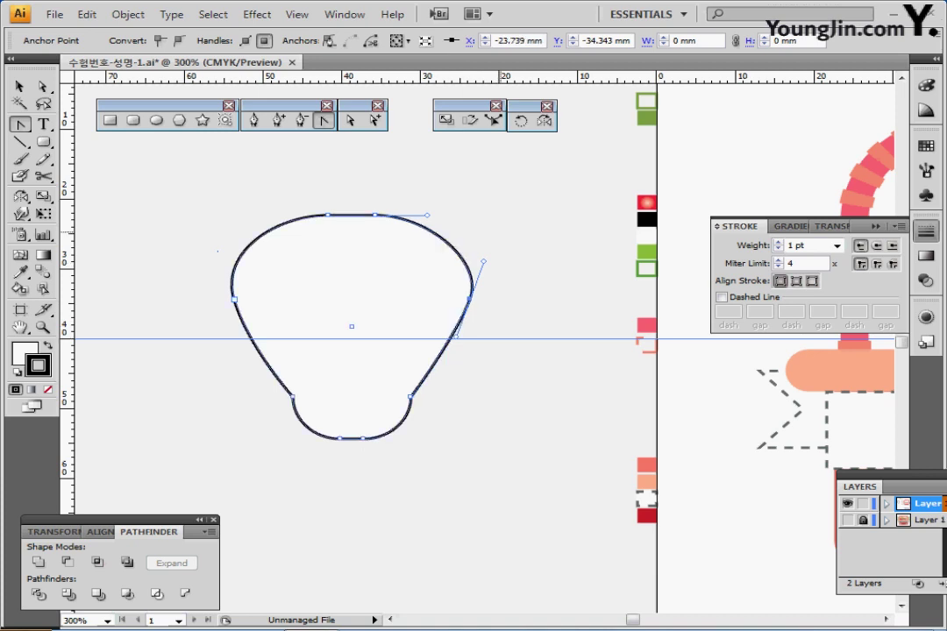
key("i")
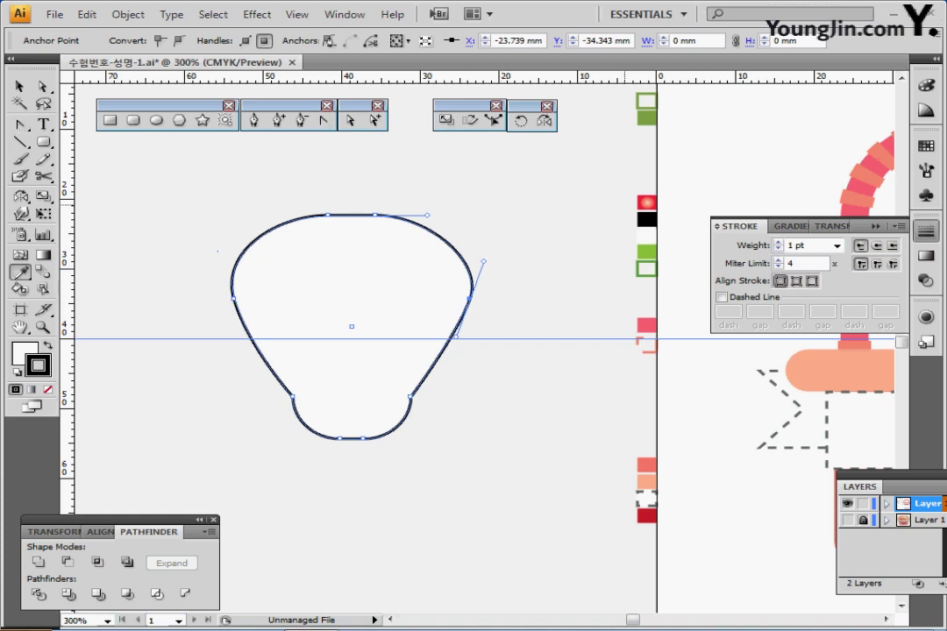
left_click(647, 203)
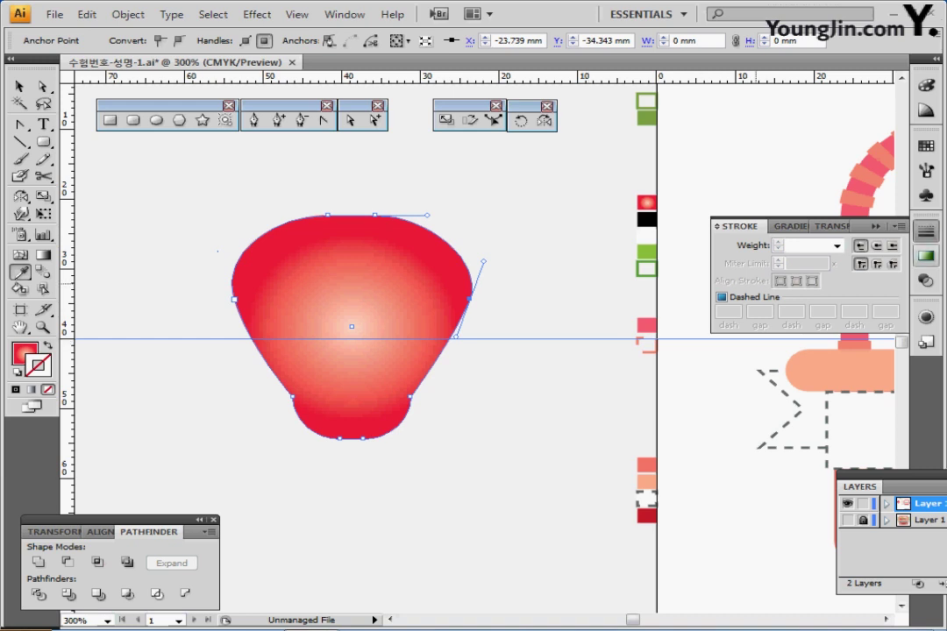
Examine the colour values of both stops in the strawberry's radial gradient.
left_click(785, 227)
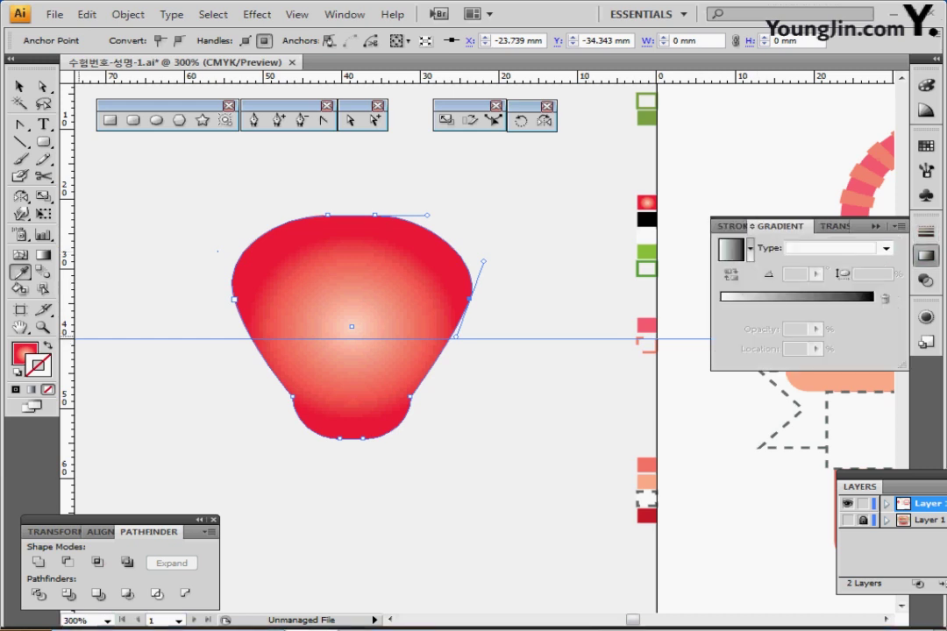
left_click(24, 352)
left_click(926, 256)
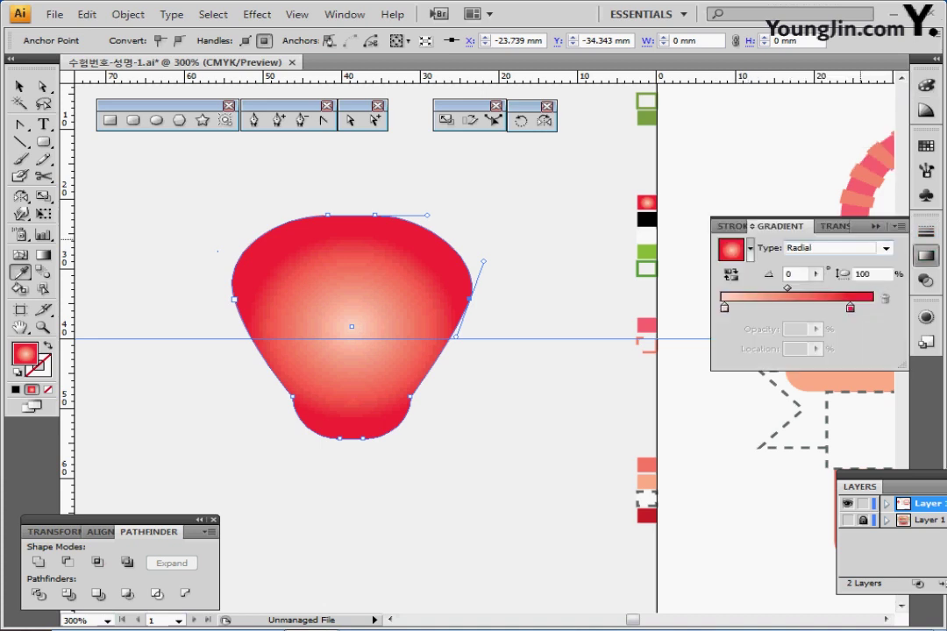
double_click(724, 307)
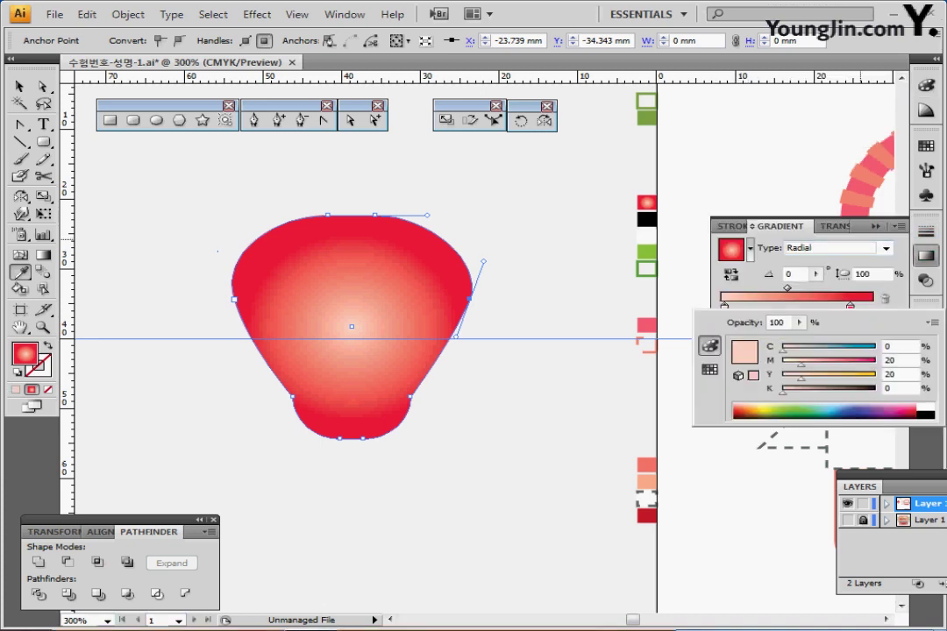
left_click(785, 273)
double_click(850, 308)
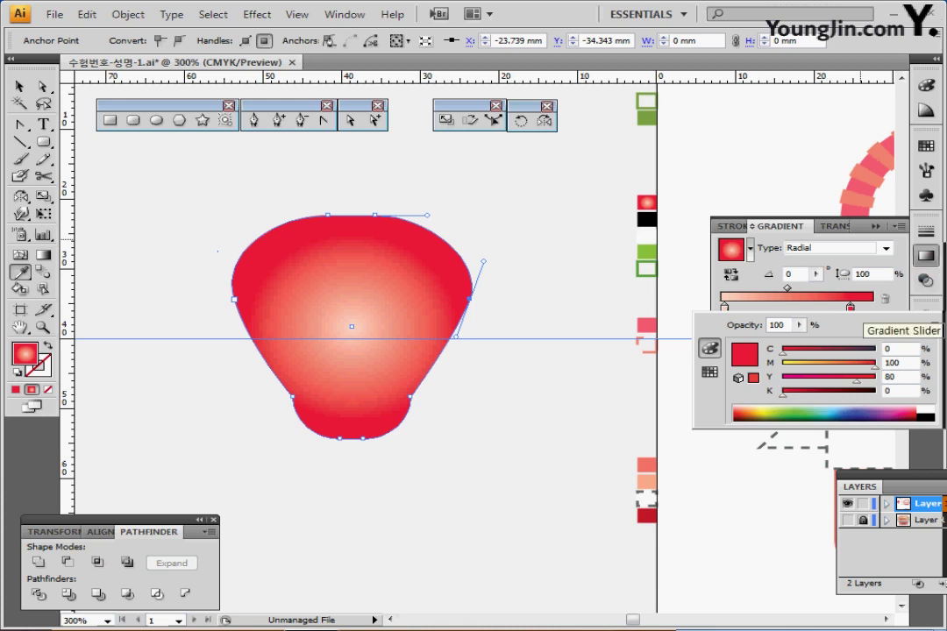
left_click(850, 307)
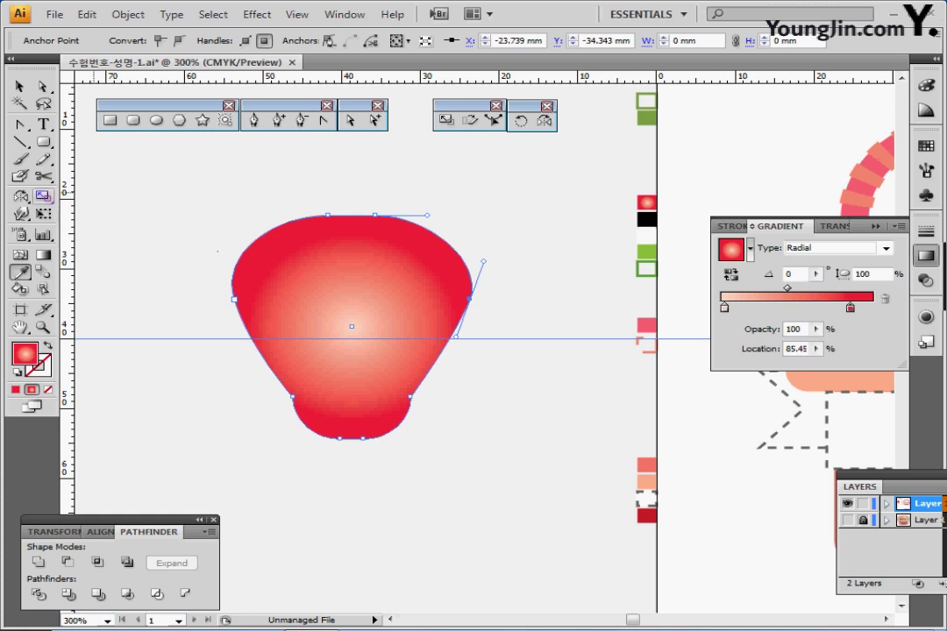
Redirect the strawberry's radial gradient at about -45° so its highlight sits in the upper-left part of the shape, then deselect the shape.
left_click(43, 255)
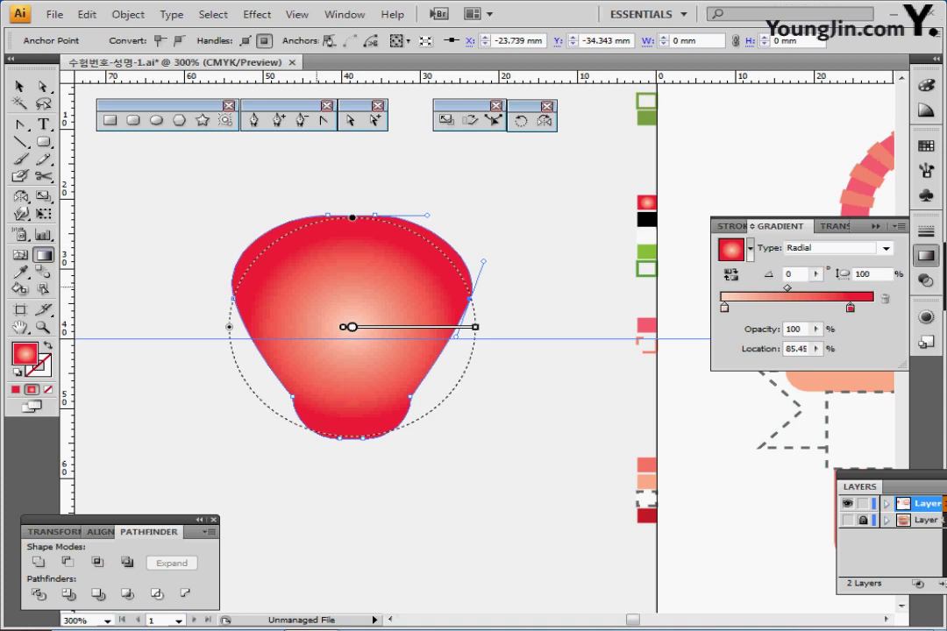
left_click_drag(316, 285, 393, 362)
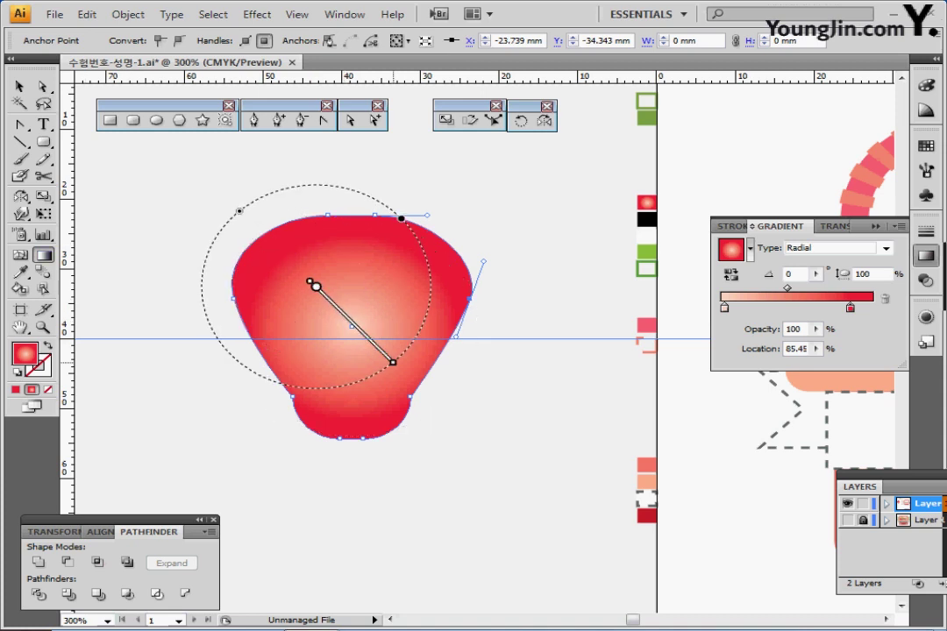
mouse_move(402, 217)
left_mouse_down()
mouse_move(350, 201)
mouse_move(413, 203)
left_mouse_up()
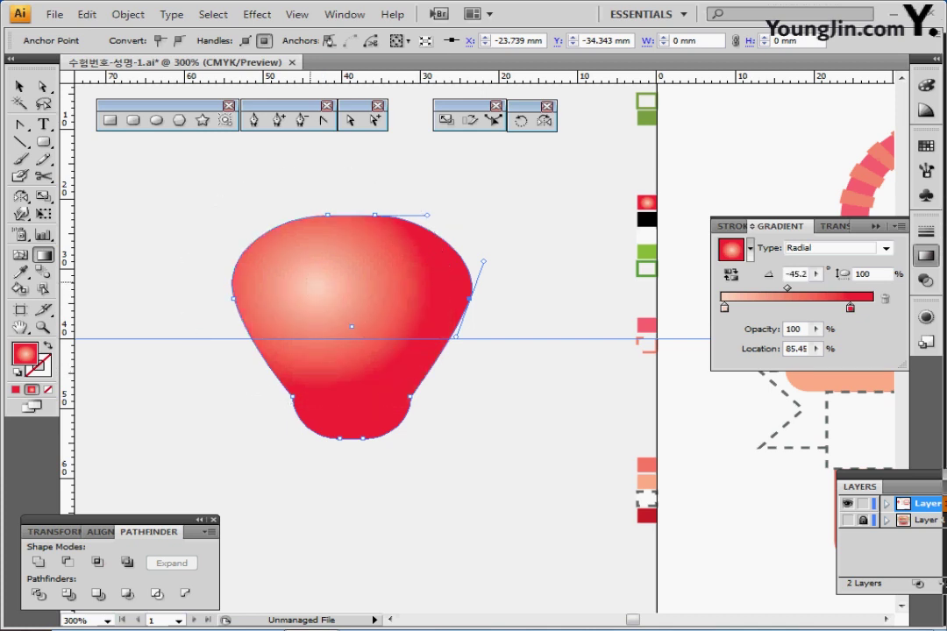
left_click_drag(312, 281, 437, 339)
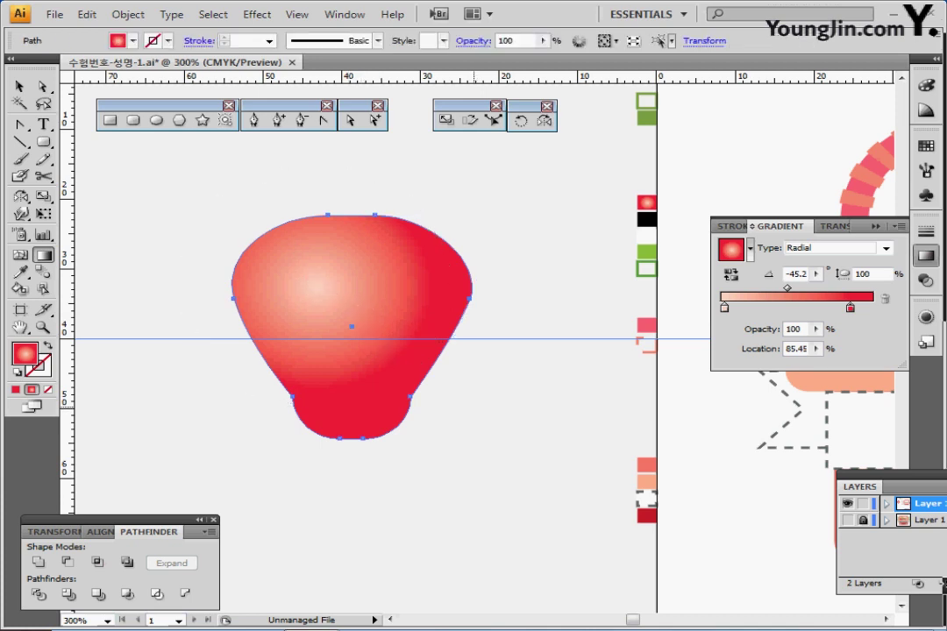
key("ctrl+shift+a")
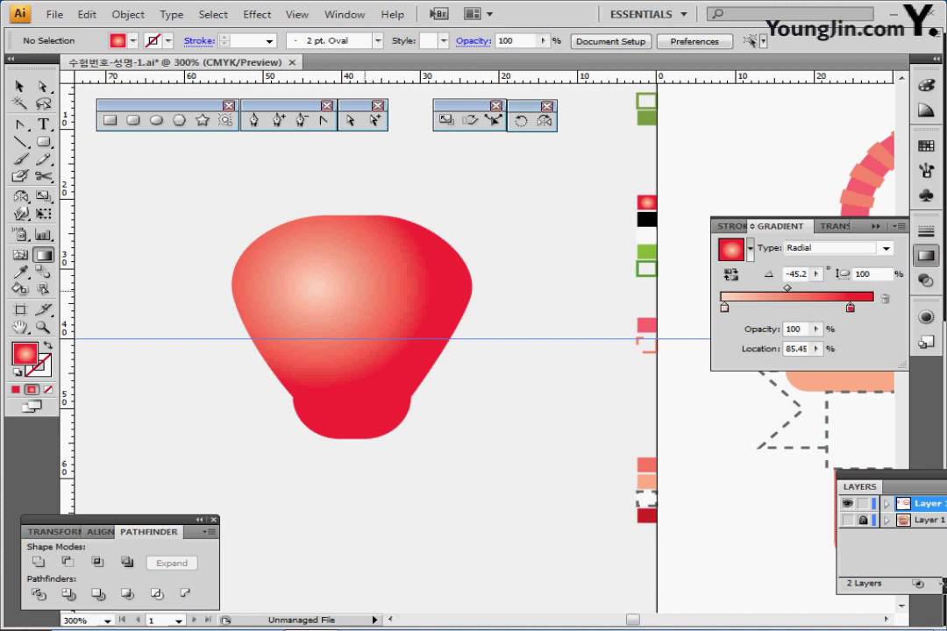
Draw a small black circular eye on the strawberry, add a matching one to its right at the same height, and deselect.
left_click_drag(308, 247, 300, 253)
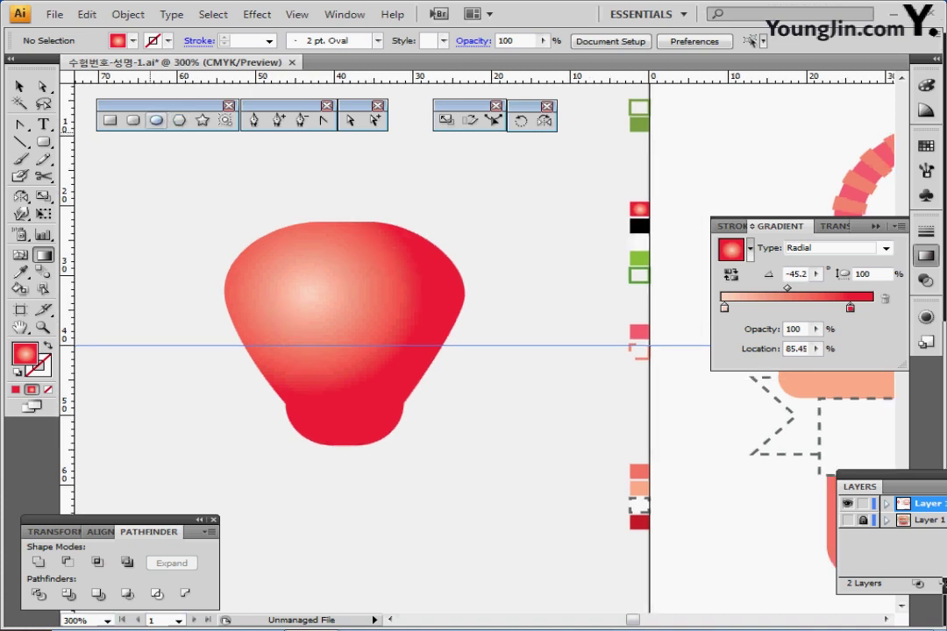
left_click(156, 120)
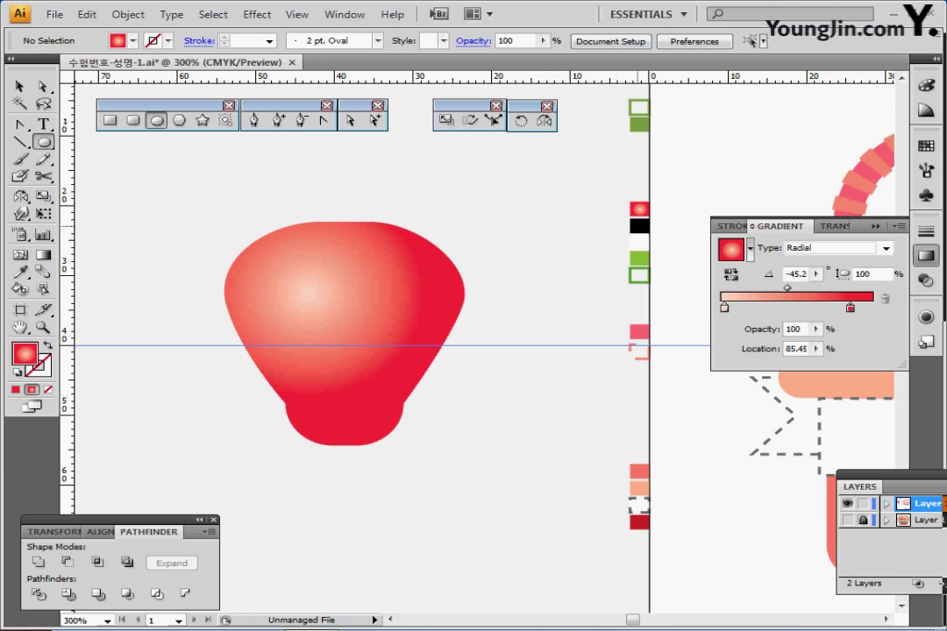
left_click(639, 226, "ctrl")
left_click(574, 230, "ctrl")
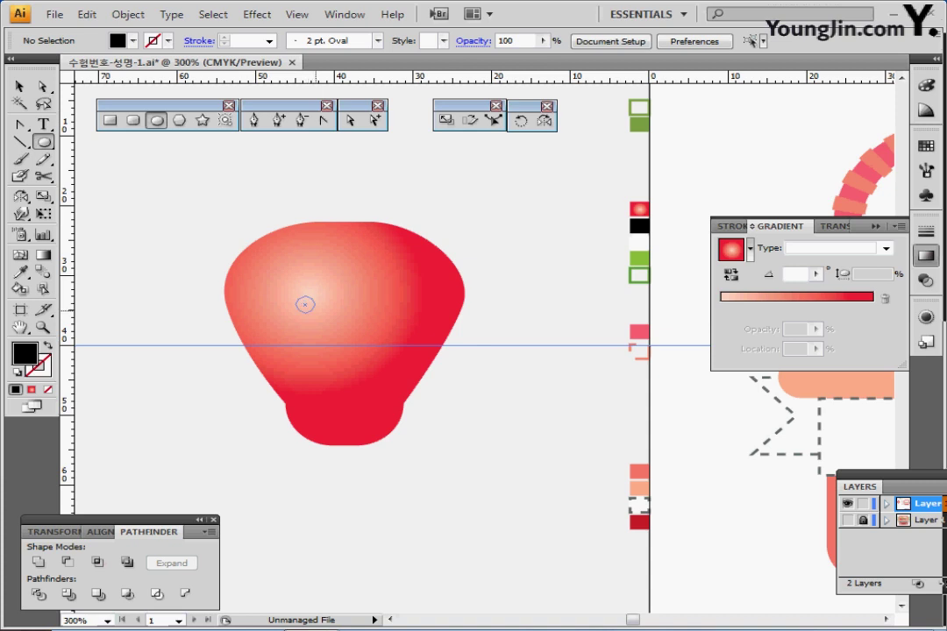
mouse_move(305, 304)
left_mouse_down()
mouse_move(297, 299)
mouse_move(390, 305)
left_mouse_up()
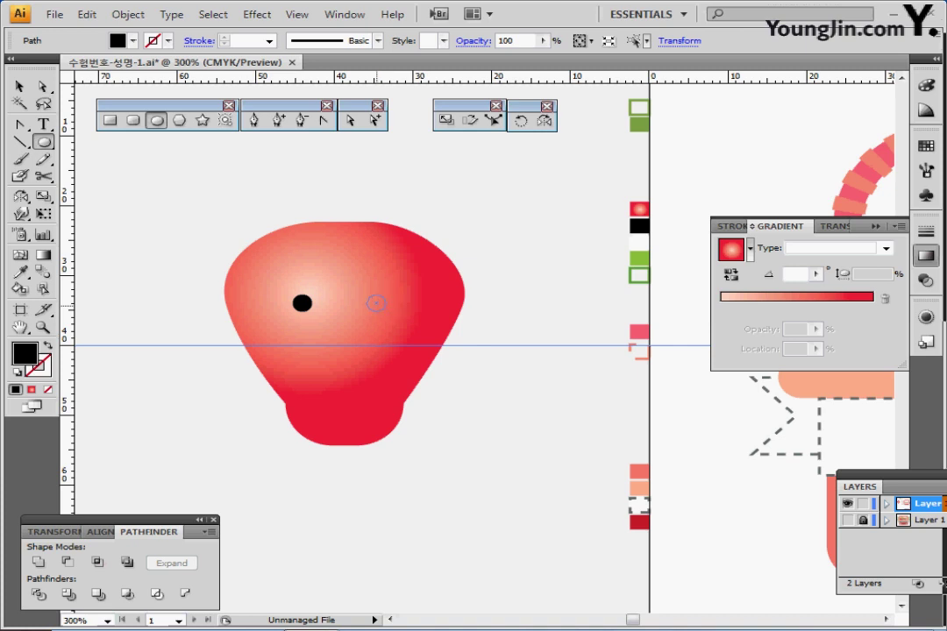
left_click_drag(376, 302, 382, 309)
key("ctrl+shift+a")
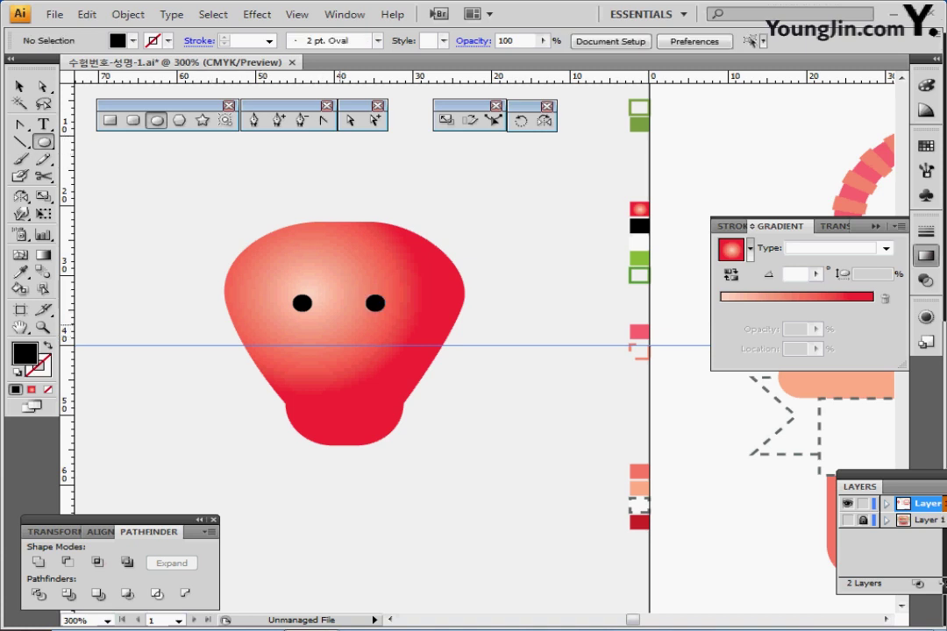
Draw a circle between the eyes, swap its black fill to a stroke, and delete its top anchor point to leave a smile curve.
left_click_drag(312, 298, 365, 344)
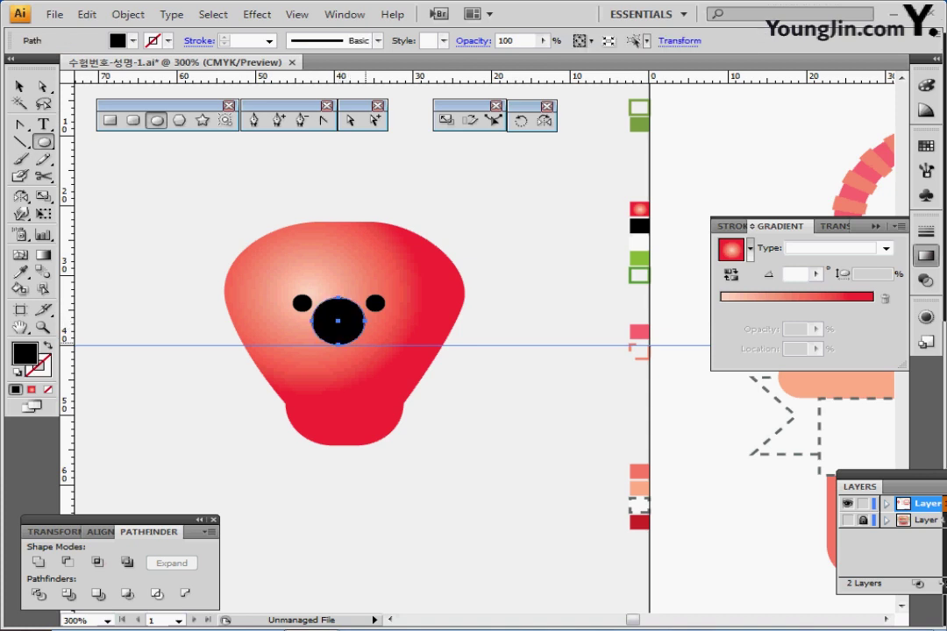
key("shift+x")
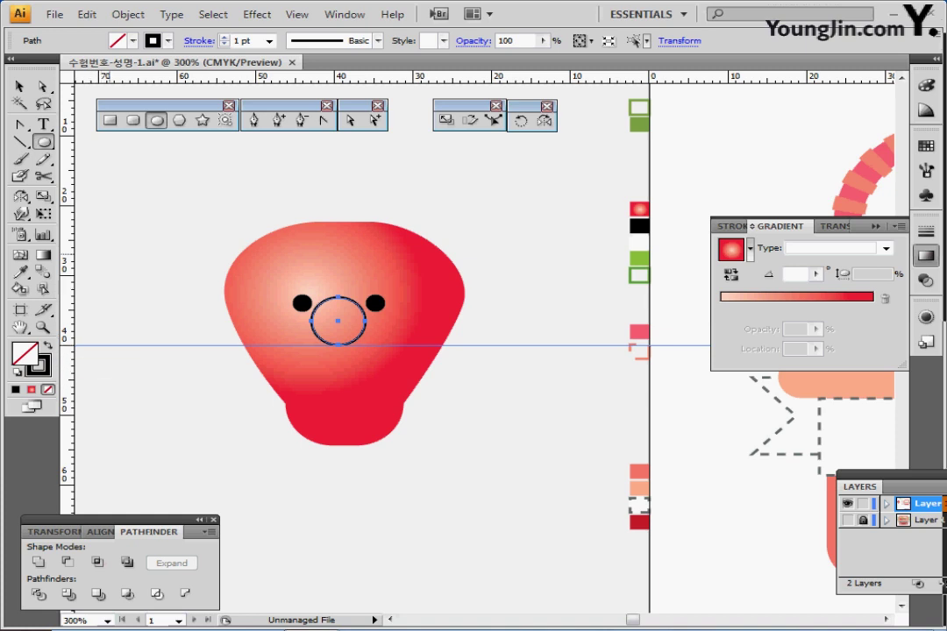
left_click(42, 86)
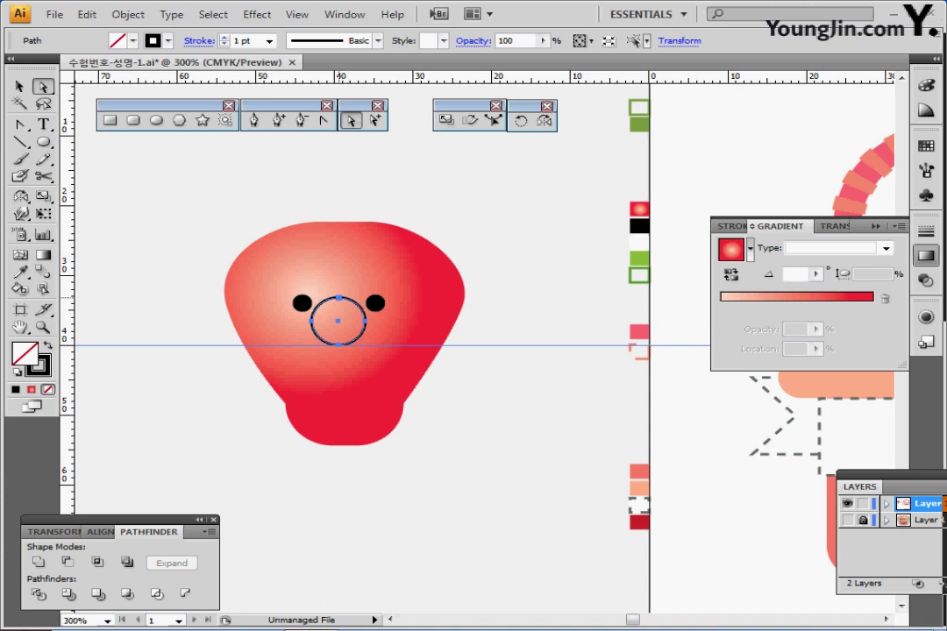
left_click(337, 299)
key("Delete")
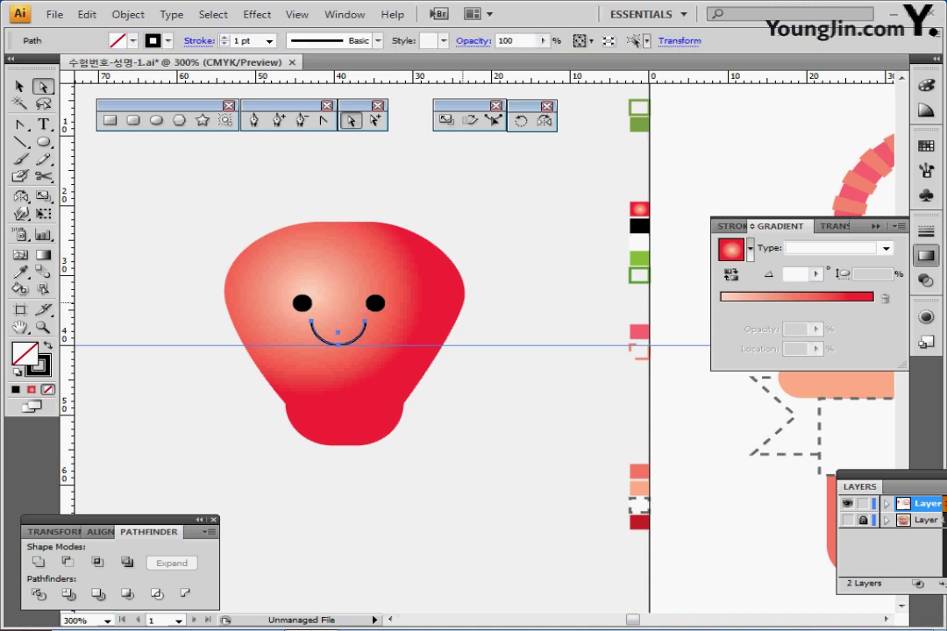
Nudge the smile curve slightly upward so it sits closer to the eyes.
key("Up")
key("Up")
key("Up")
key("Up")
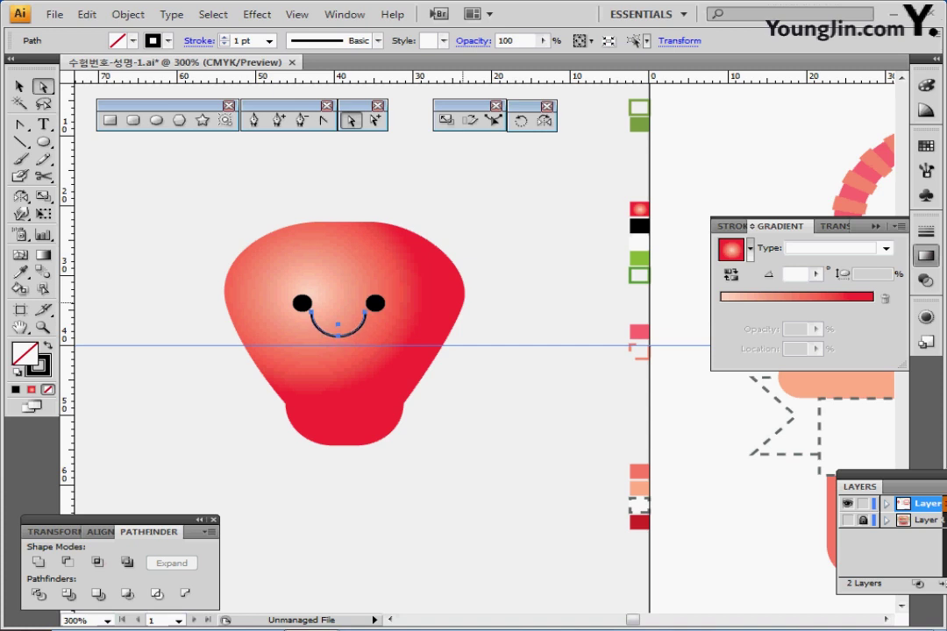
key("Down")
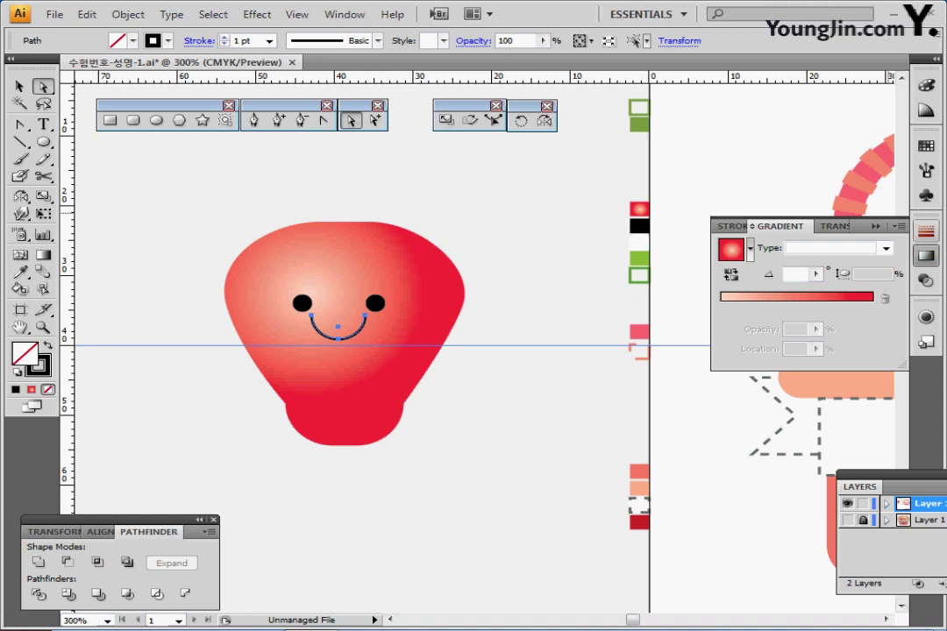
Give the smile curve a 2 pt stroke with round caps and convert the stroke to an outlined shape.
left_click(926, 232)
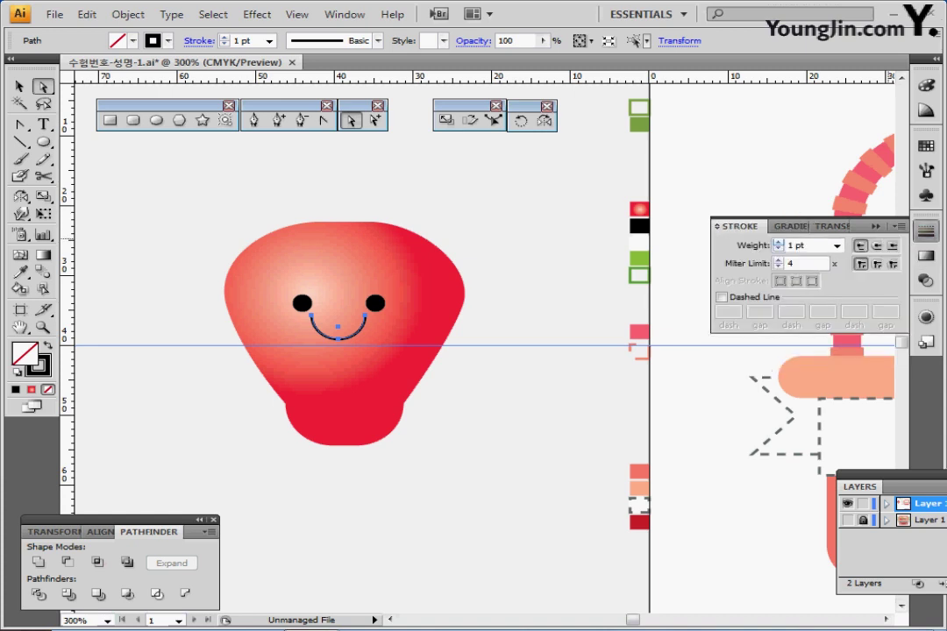
left_click(777, 243)
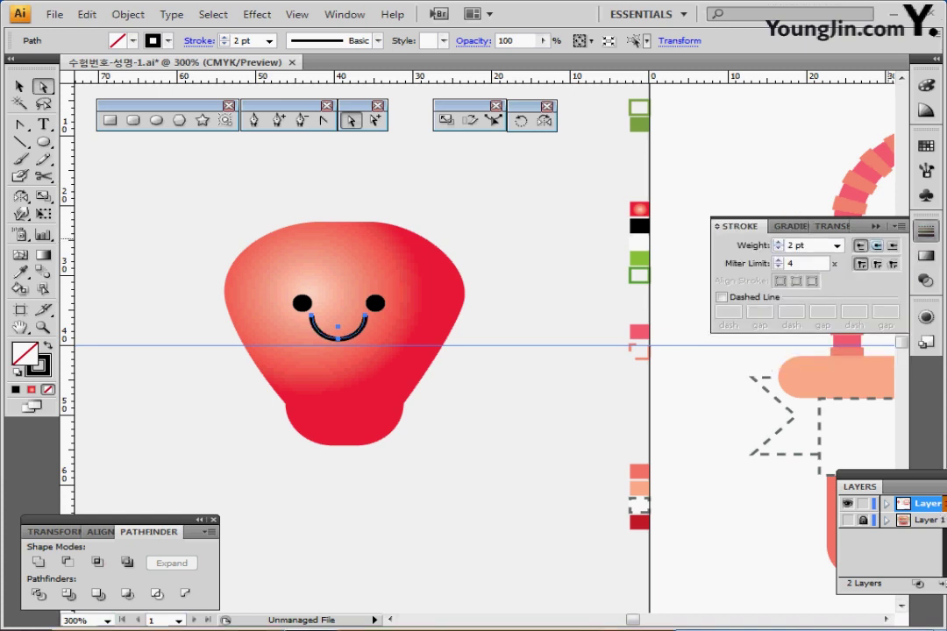
left_click(876, 245)
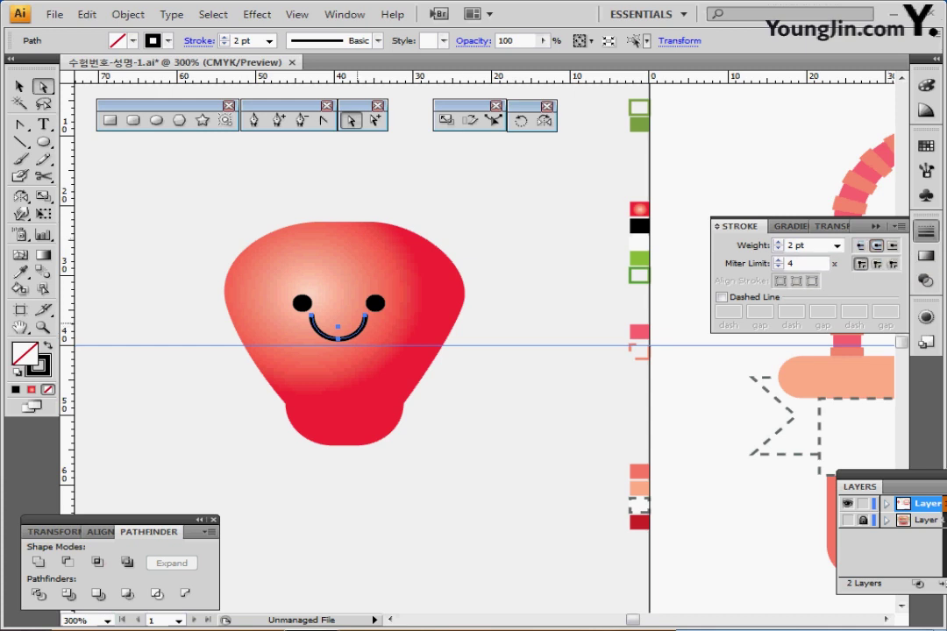
left_click(123, 14)
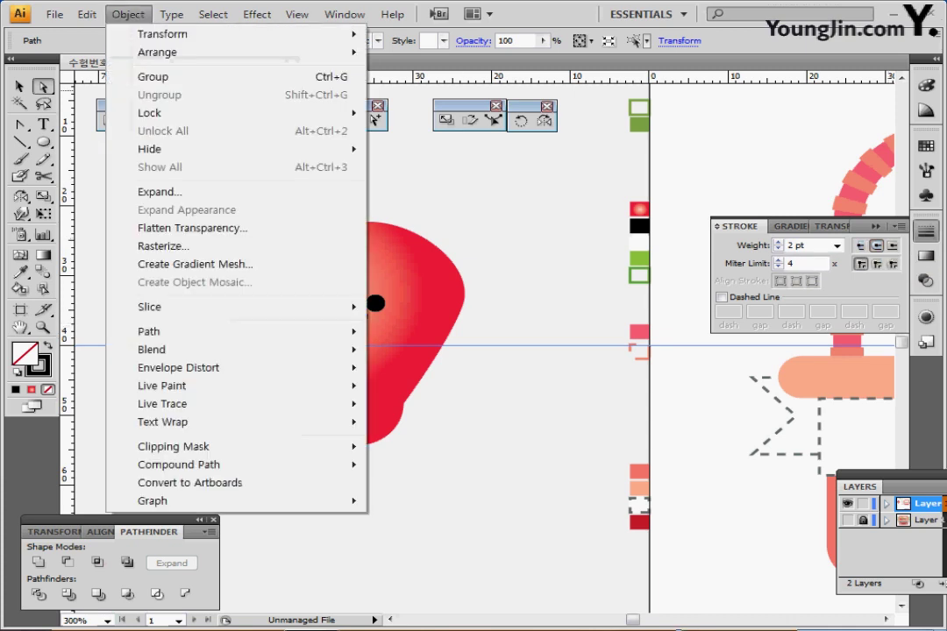
mouse_move(176, 331)
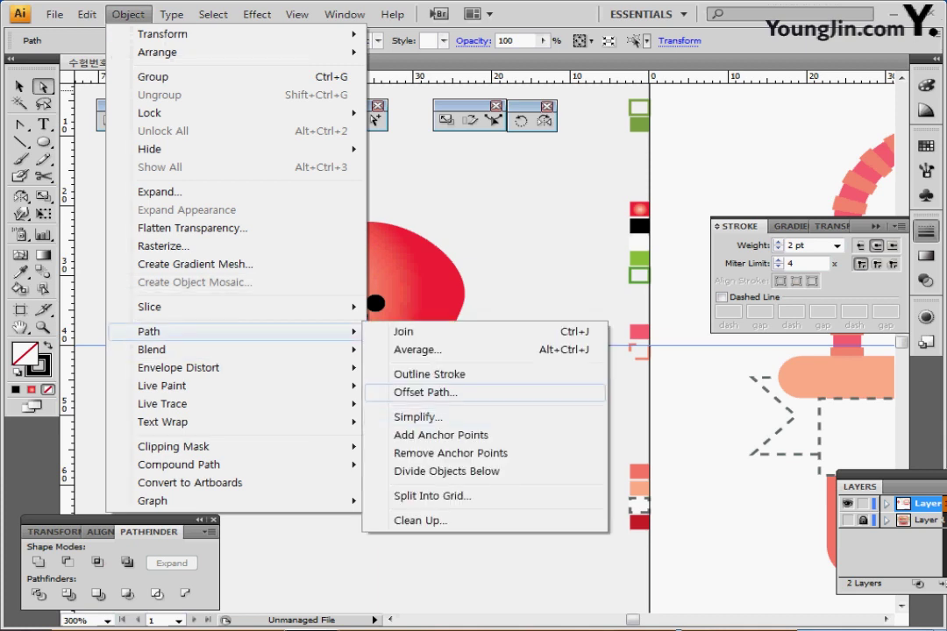
left_click(429, 374)
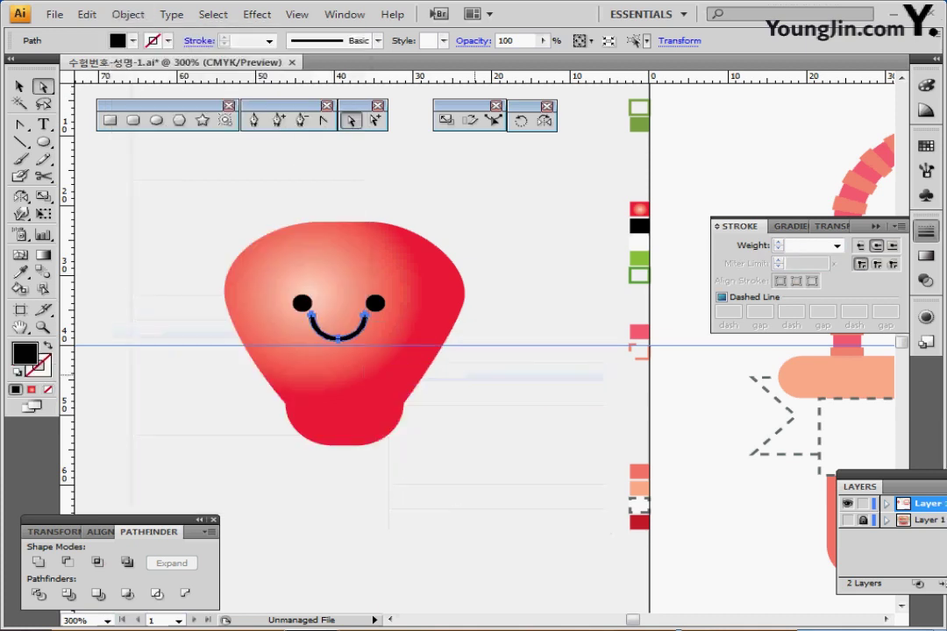
Select both eyes and the smile without the strawberry body, space them evenly horizontally, and deselect them.
left_click(19, 87)
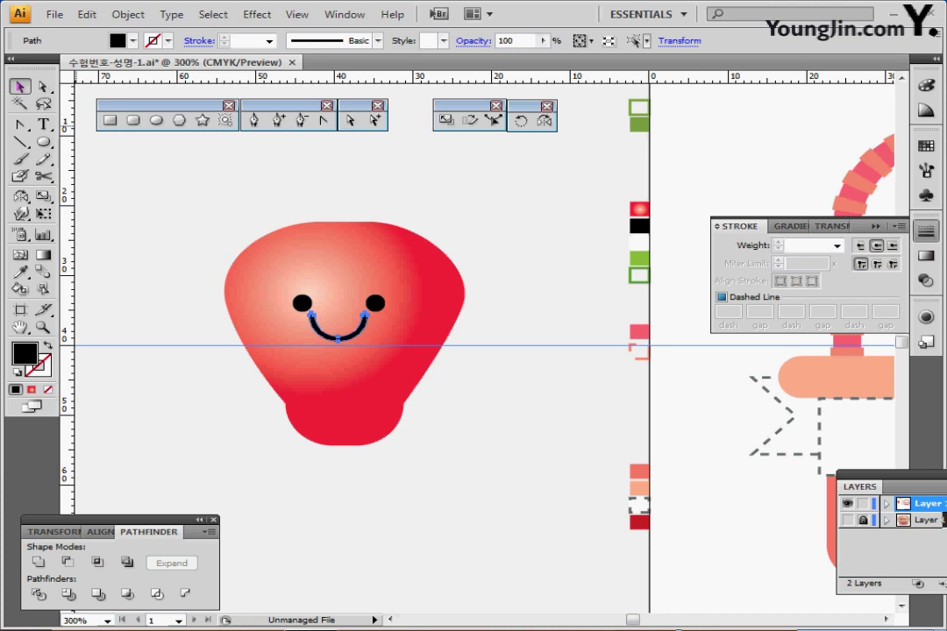
left_click_drag(210, 226, 463, 366)
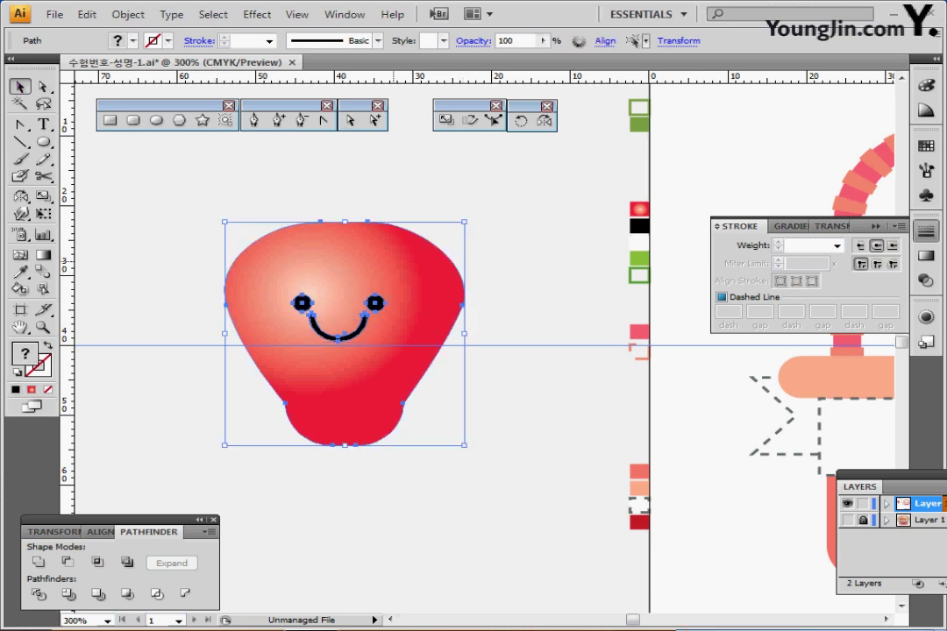
left_click(395, 337, "shift")
left_click_drag(114, 520, 179, 442)
left_click(165, 454)
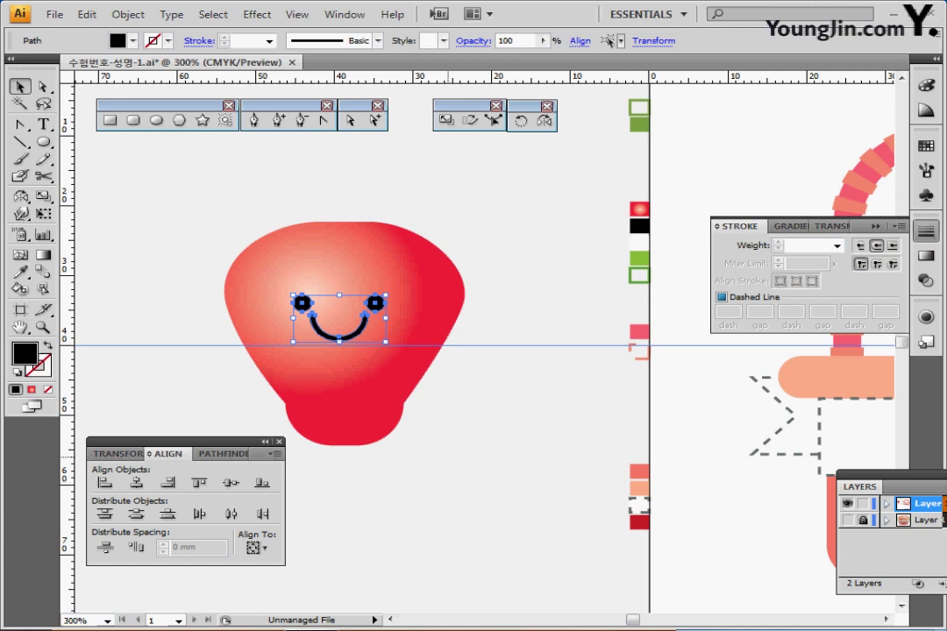
left_click(448, 457)
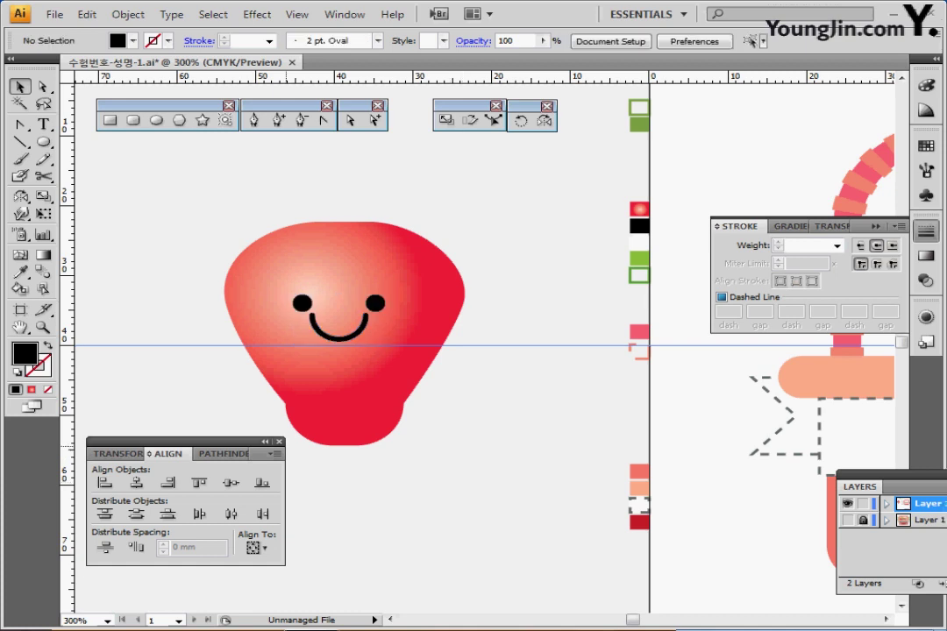
left_click_drag(175, 442, 114, 464)
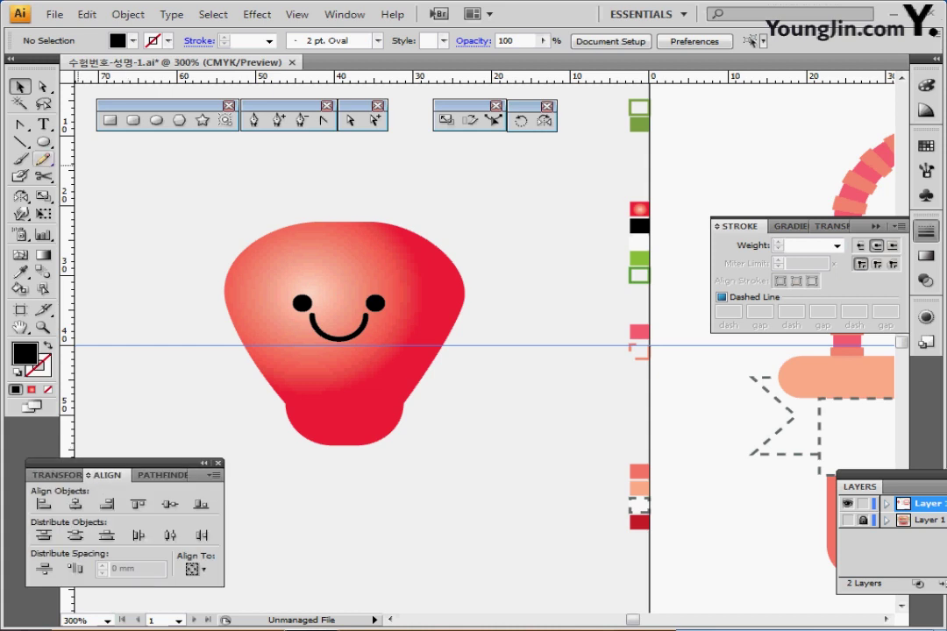
Draw a small upright white ellipse without a stroke on the strawberry, just outside the right-hand eye.
left_click(156, 121)
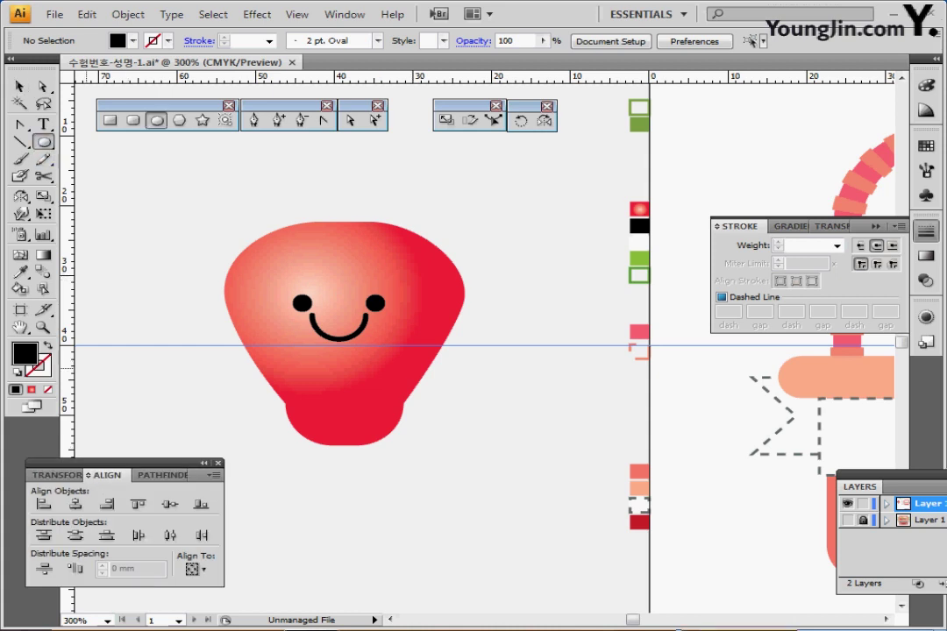
left_click(18, 372)
left_click(46, 371)
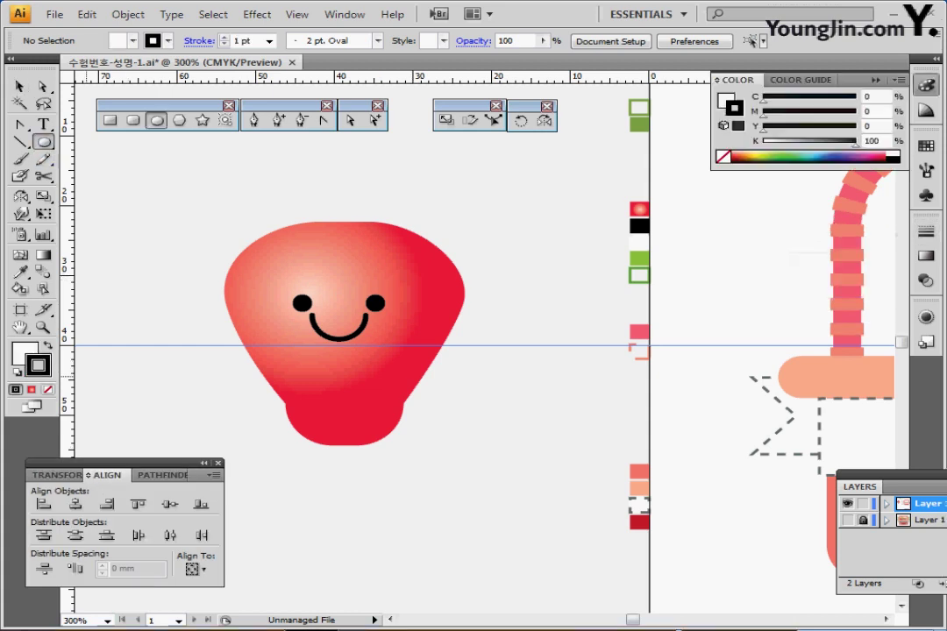
left_click(48, 390)
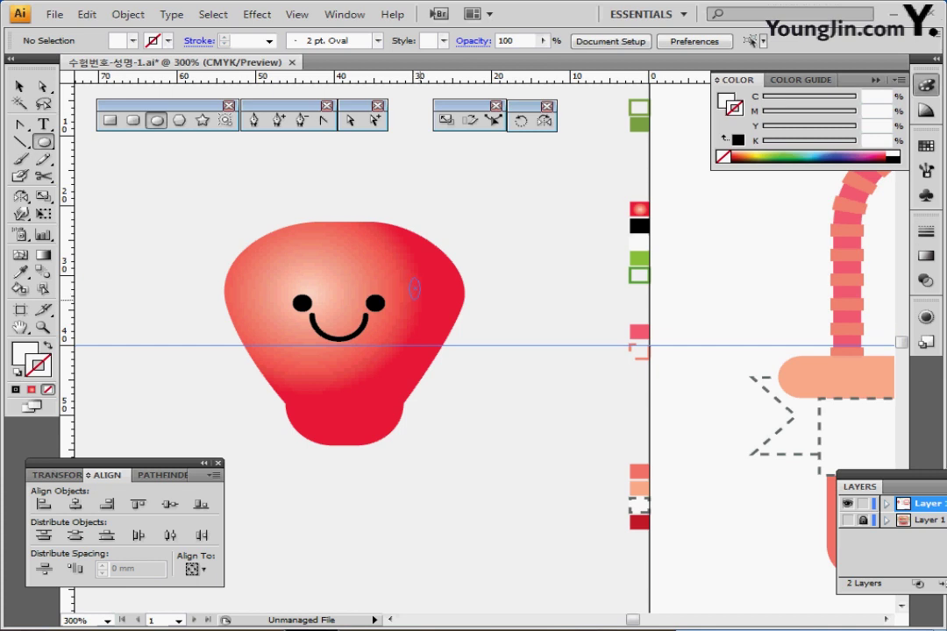
left_click_drag(411, 282, 415, 295)
left_click(443, 324, "ctrl")
left_click(452, 369, "ctrl")
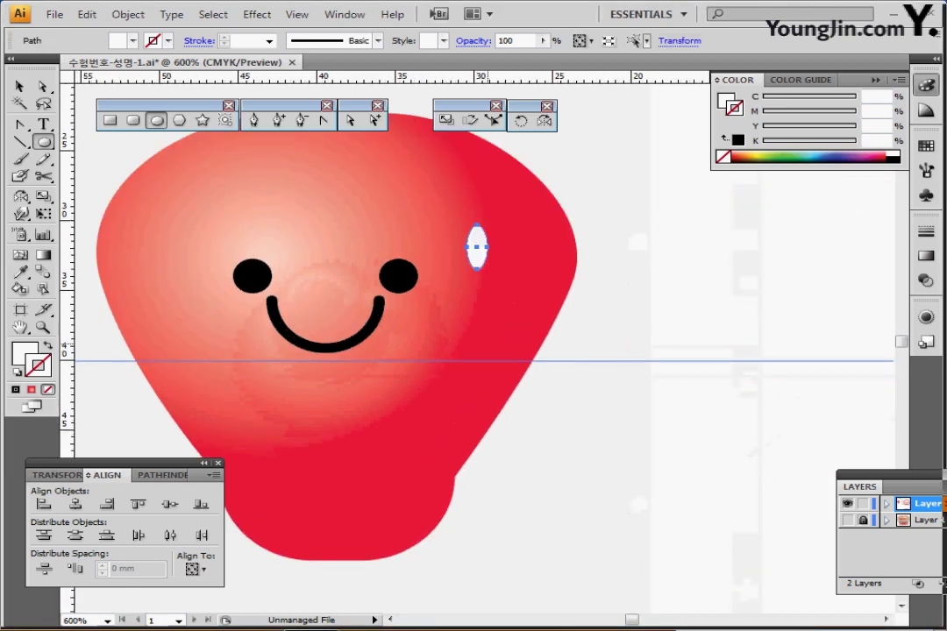
Convert the white ellipse's bottom anchor point to a corner so it forms a pointed seed.
key("ctrl+plus")
key("ctrl+plus")
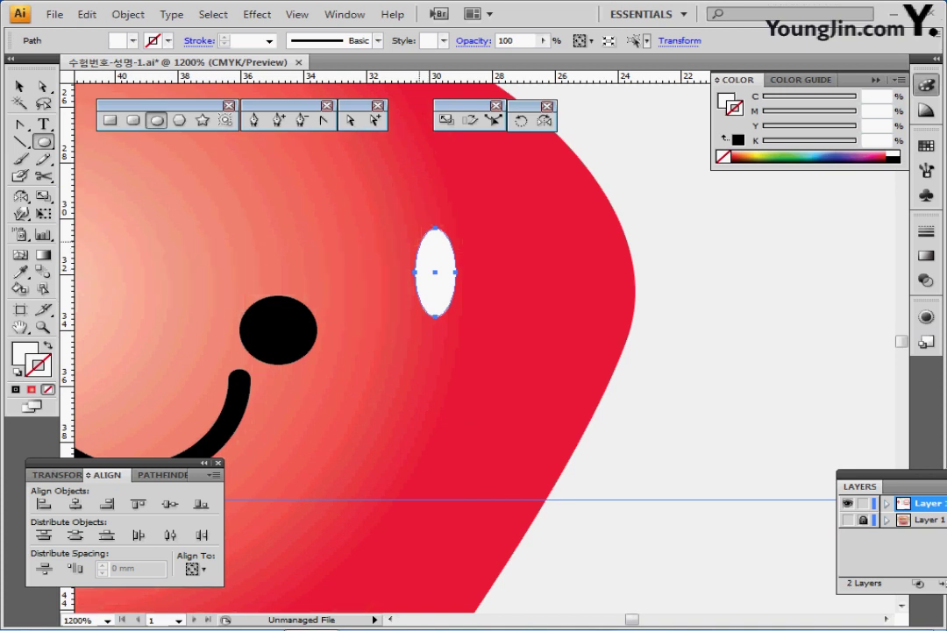
key("shift+c")
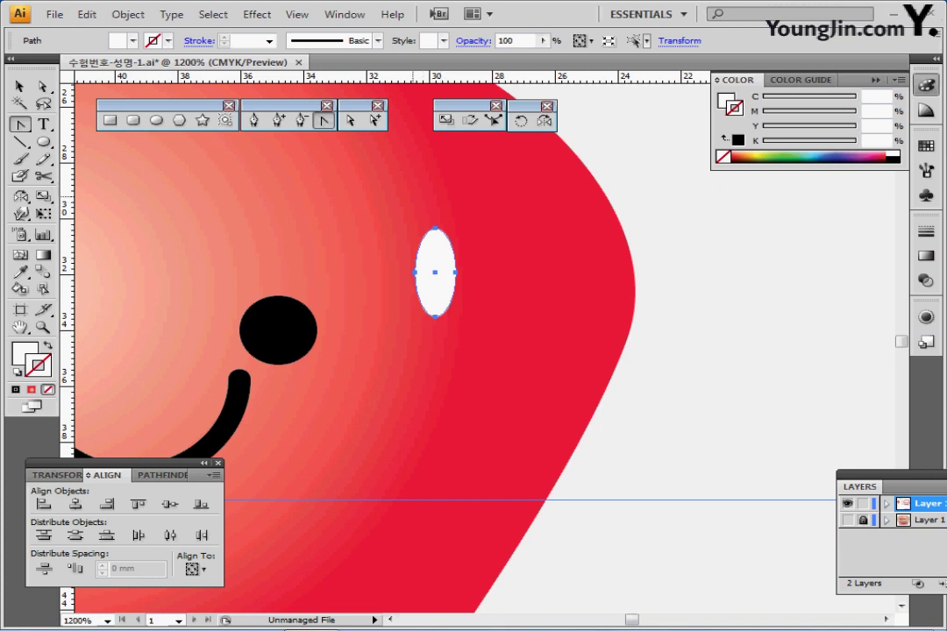
left_click(435, 316)
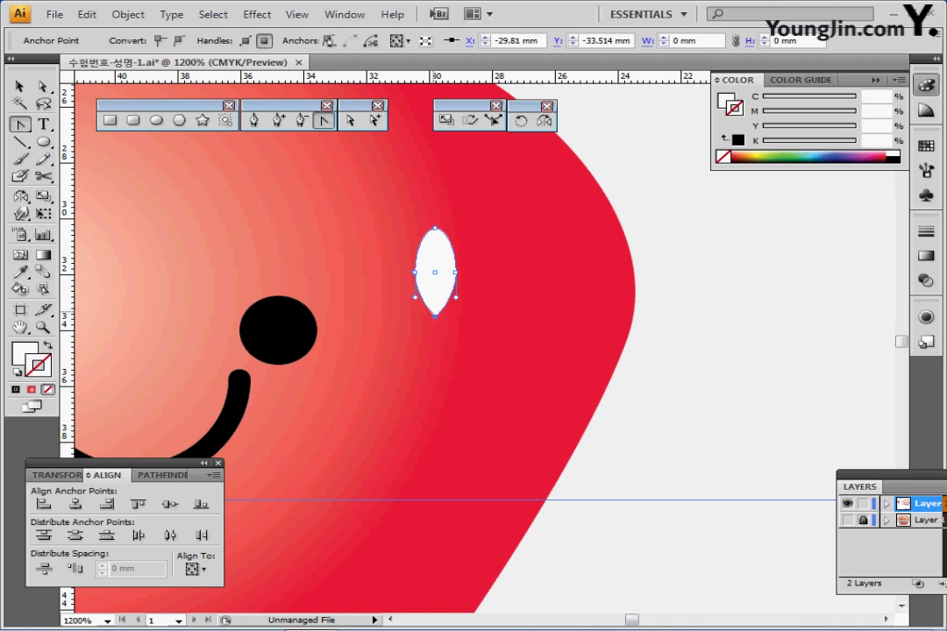
key("ctrl")
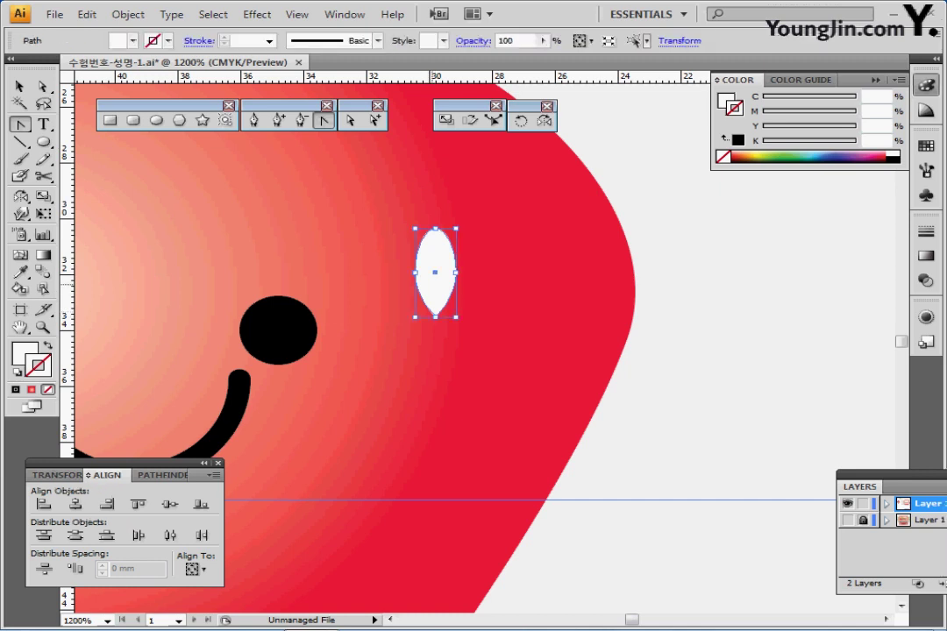
Duplicate the white seed below and to its lower right, and rotate all three seeds slightly clockwise together.
left_click_drag(431, 283, 501, 328)
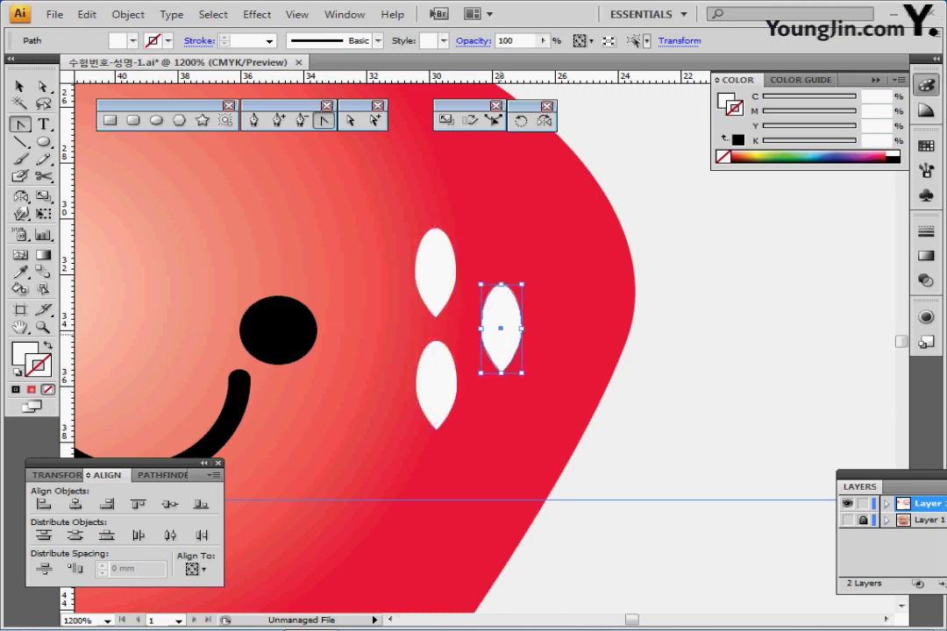
left_click(435, 268, "shift")
left_click(436, 386, "shift")
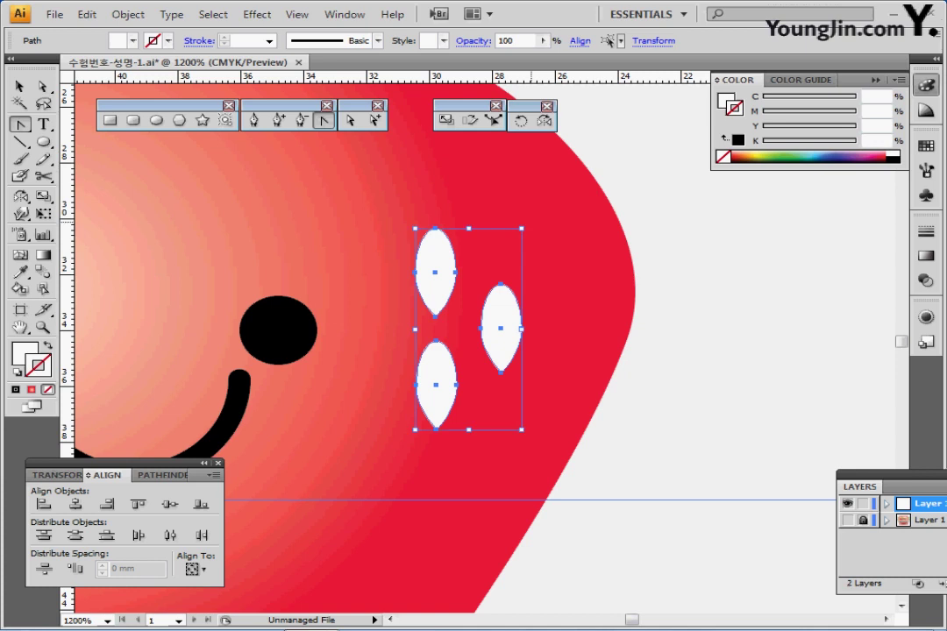
left_click_drag(530, 221, 549, 240)
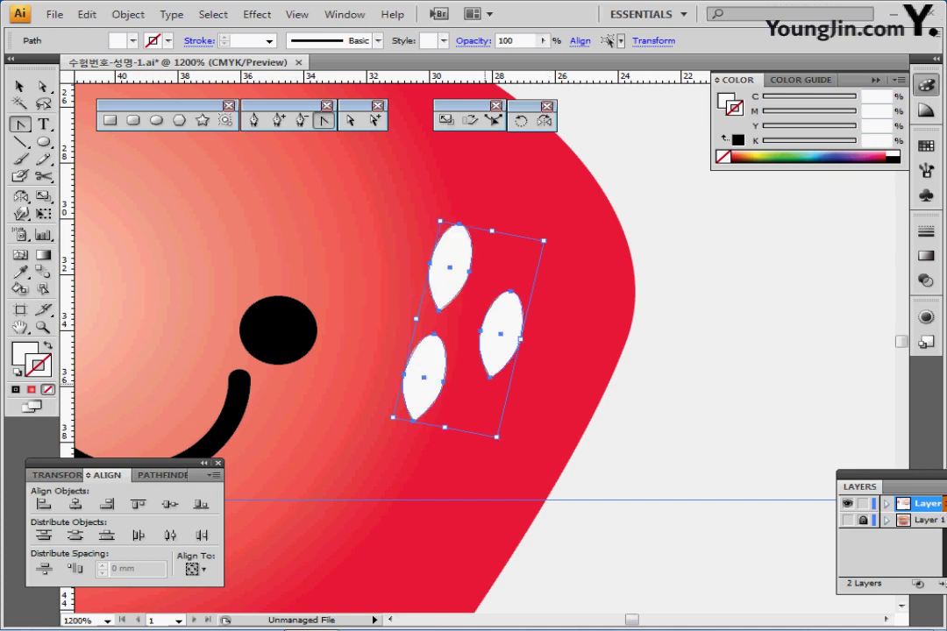
Nudge the three seeds slightly right and down on the strawberry and deselect them.
key("ctrl+minus")
key("ctrl+minus")
key("ctrl+minus")
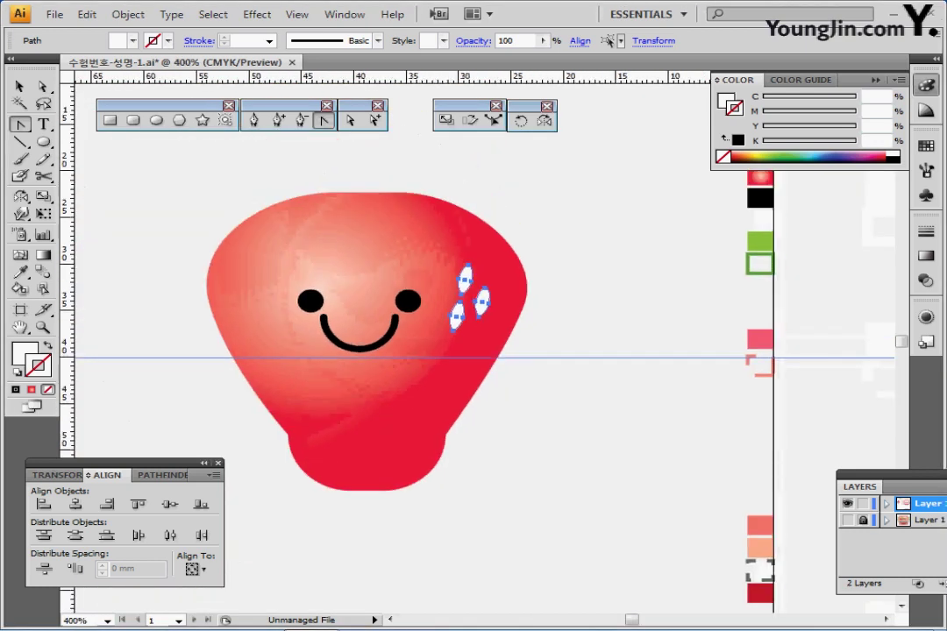
key("Right")
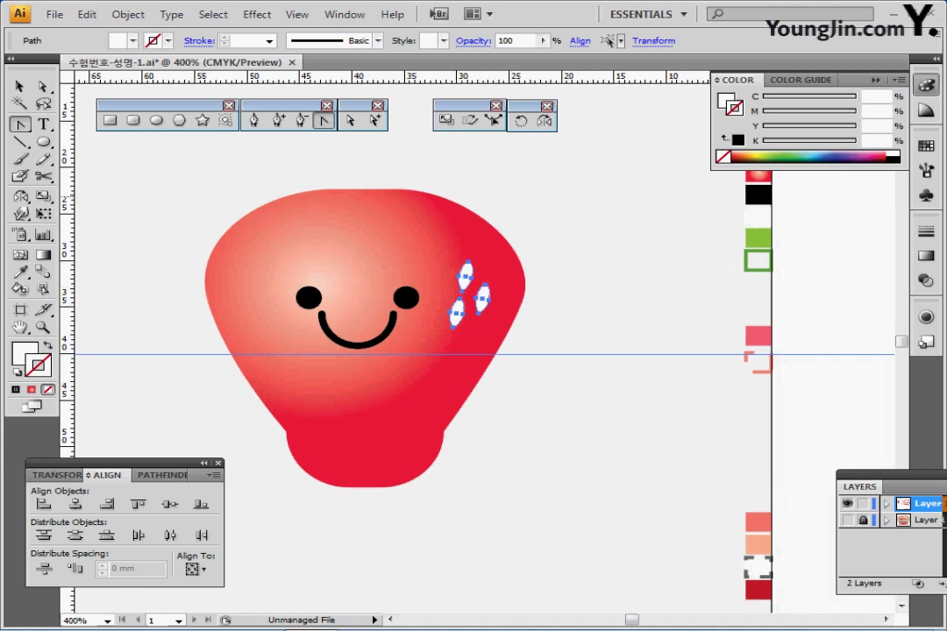
key("Down")
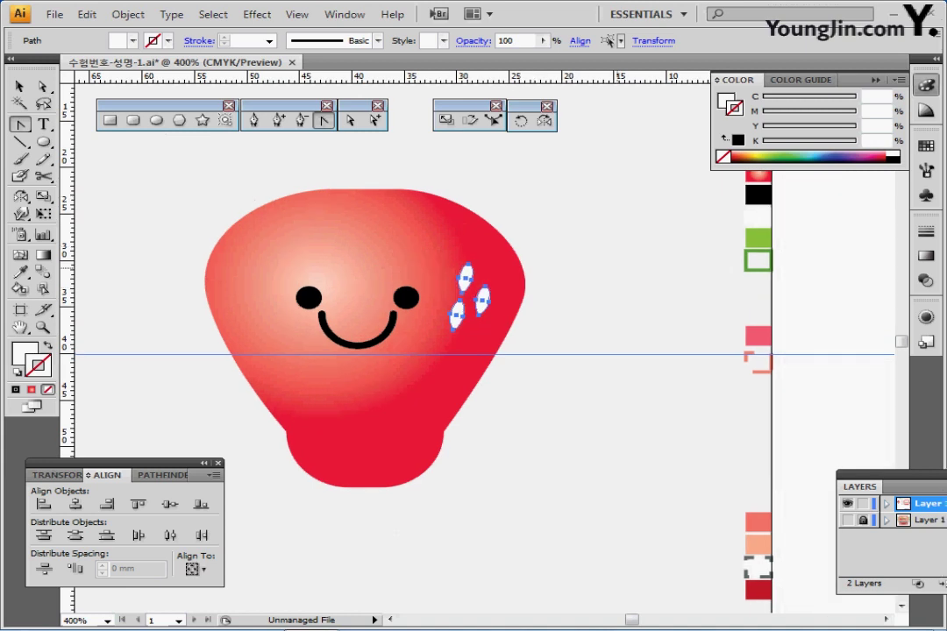
key("ctrl+shift+a")
Pick up the solid light green fill from the color samples beside the artboard and deselect the sample.
left_click_drag(235, 228, 223, 276)
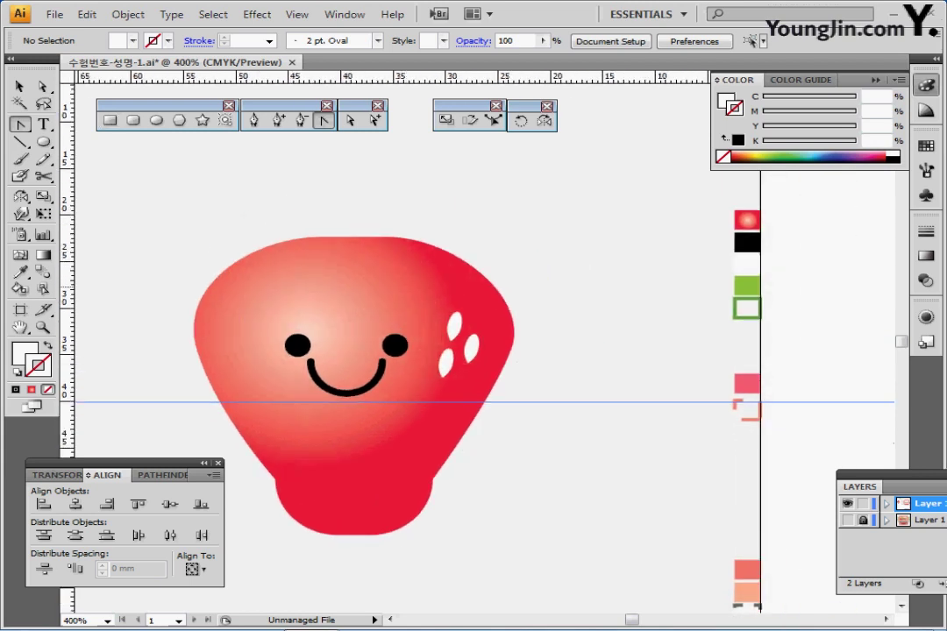
left_click(747, 287, "ctrl")
key("ctrl+shift+a")
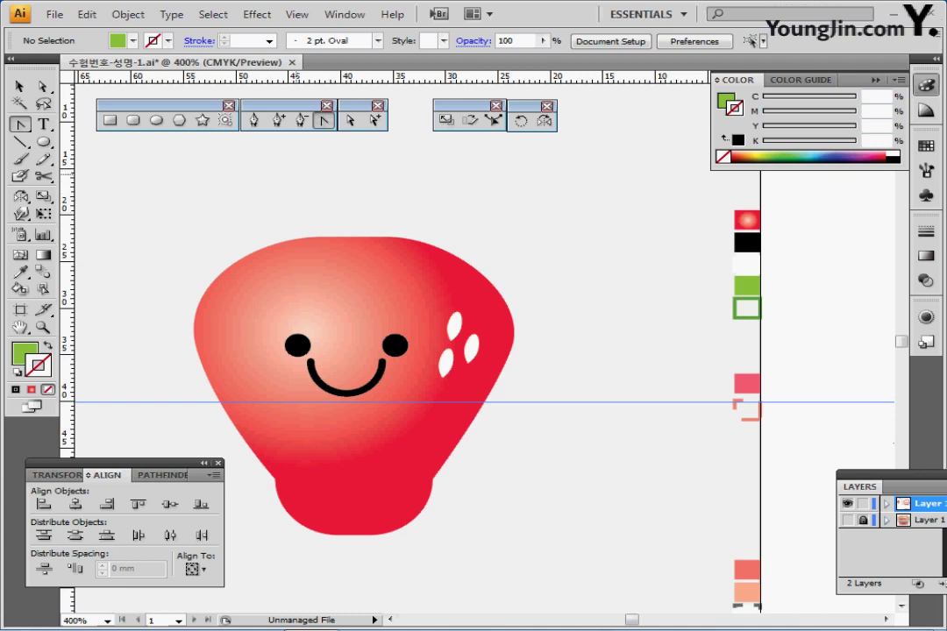
Create a 12-point green star with radii of 8 mm and 4 mm over the strawberry's top and shift it slightly down and right.
left_click(202, 121)
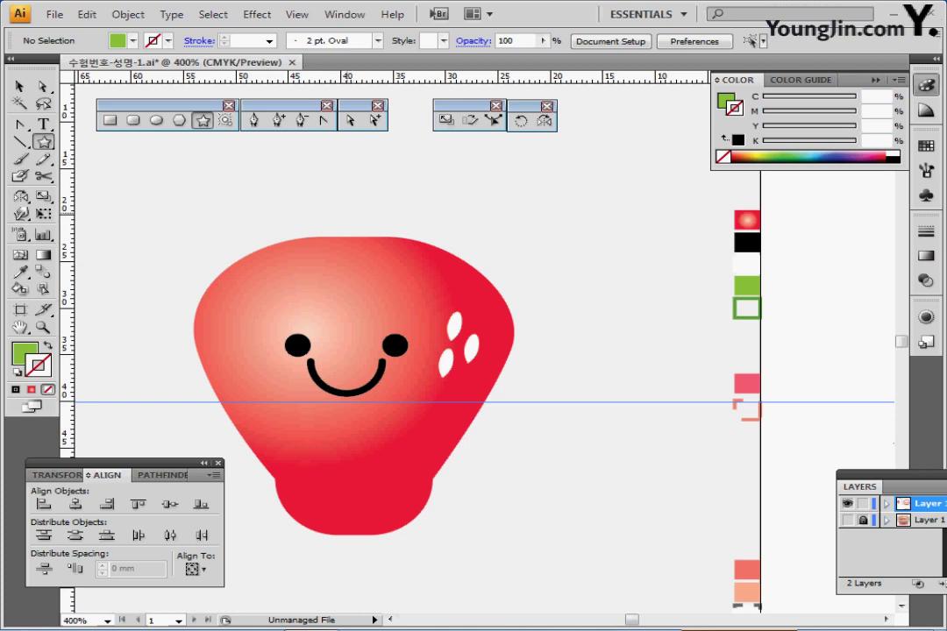
left_click(348, 215)
left_click_drag(395, 253, 404, 217)
key("Caps_Lock")
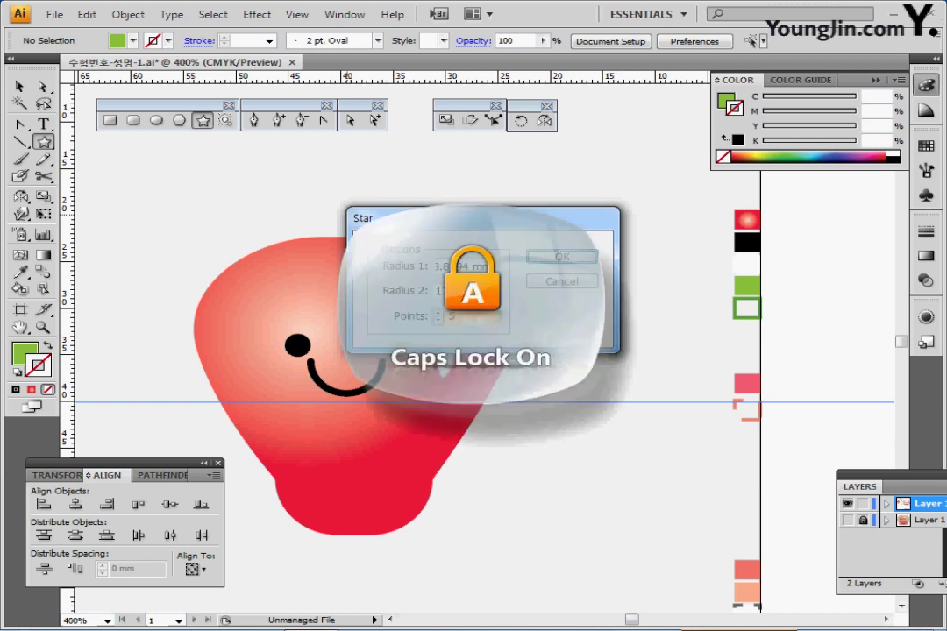
key("Caps_Lock")
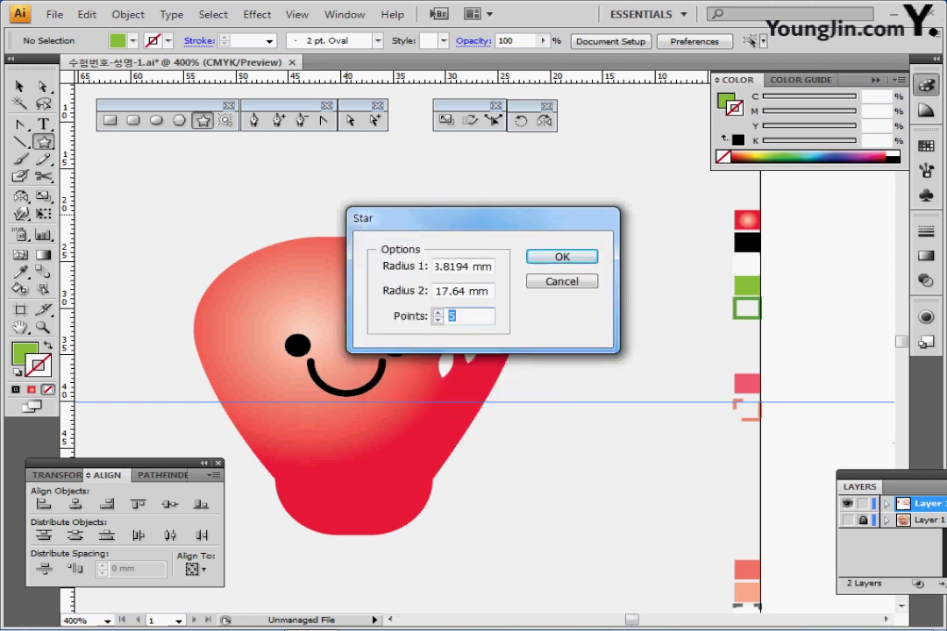
key("Tab")
type("8")
key("Tab")
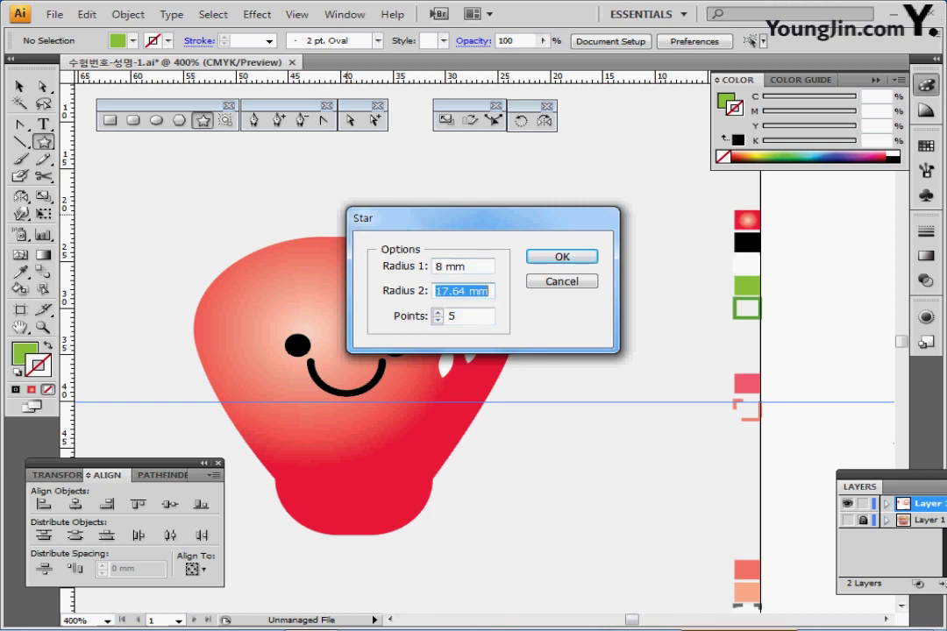
type("4")
key("Tab")
type("12")
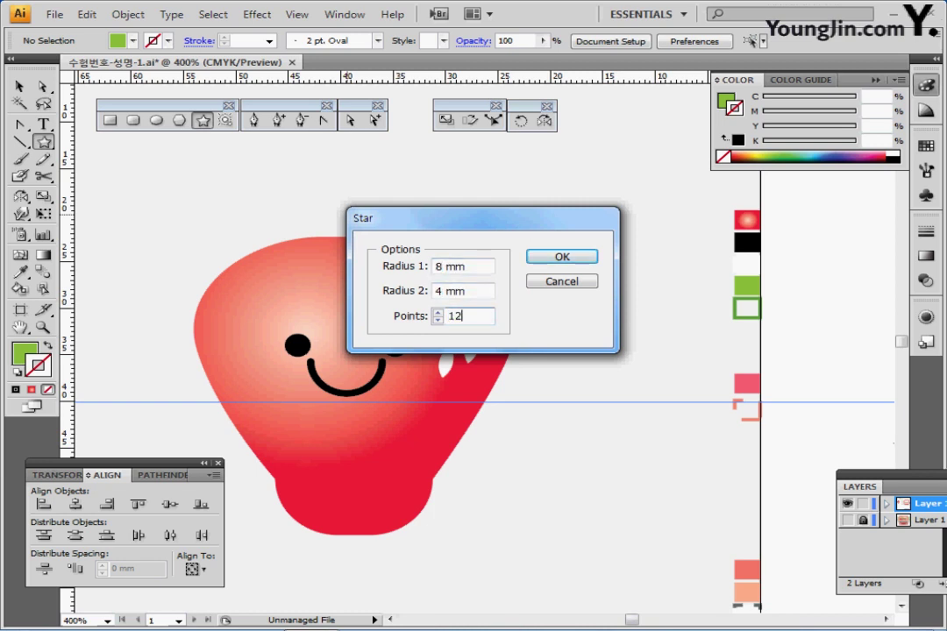
key("Return")
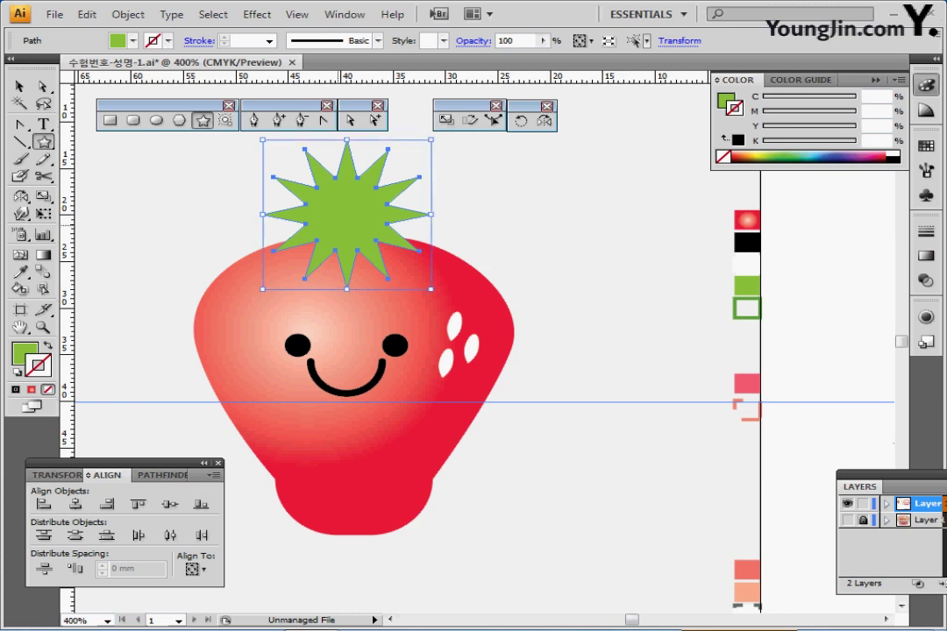
left_click_drag(344, 216, 358, 230)
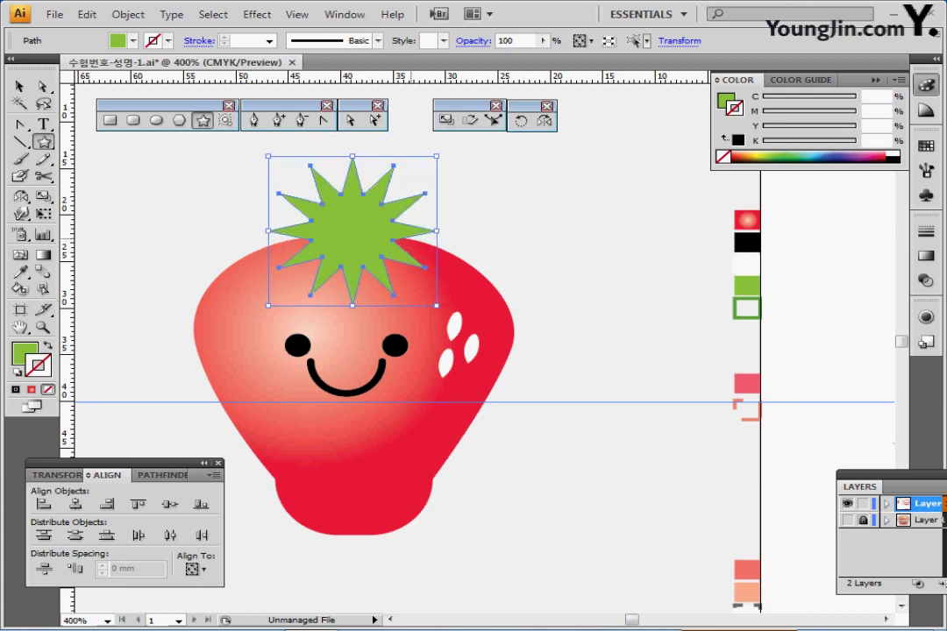
Apply a 40° Twist effect to the green star, expand its appearance, and deselect it.
left_click(257, 14)
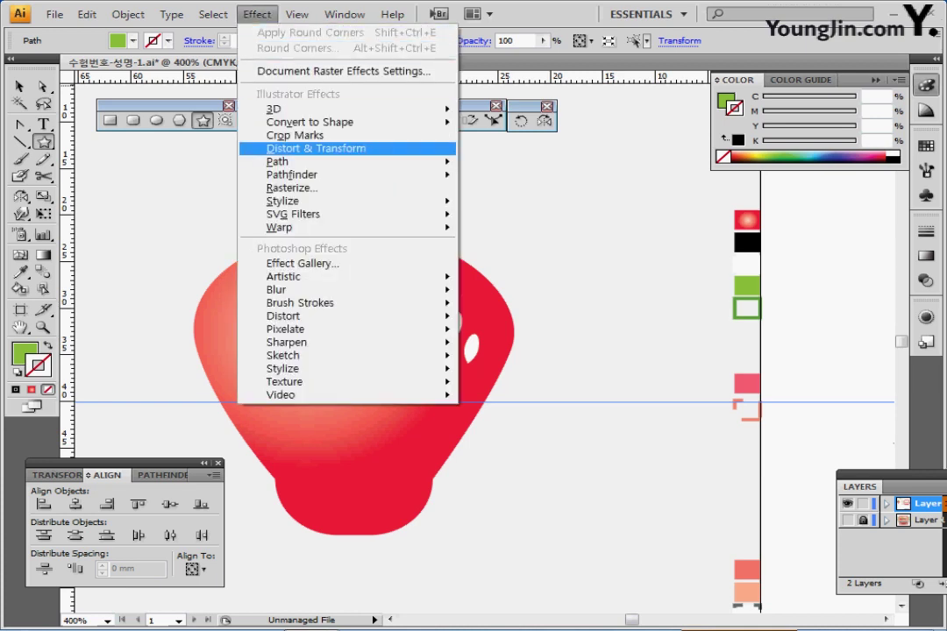
mouse_move(316, 148)
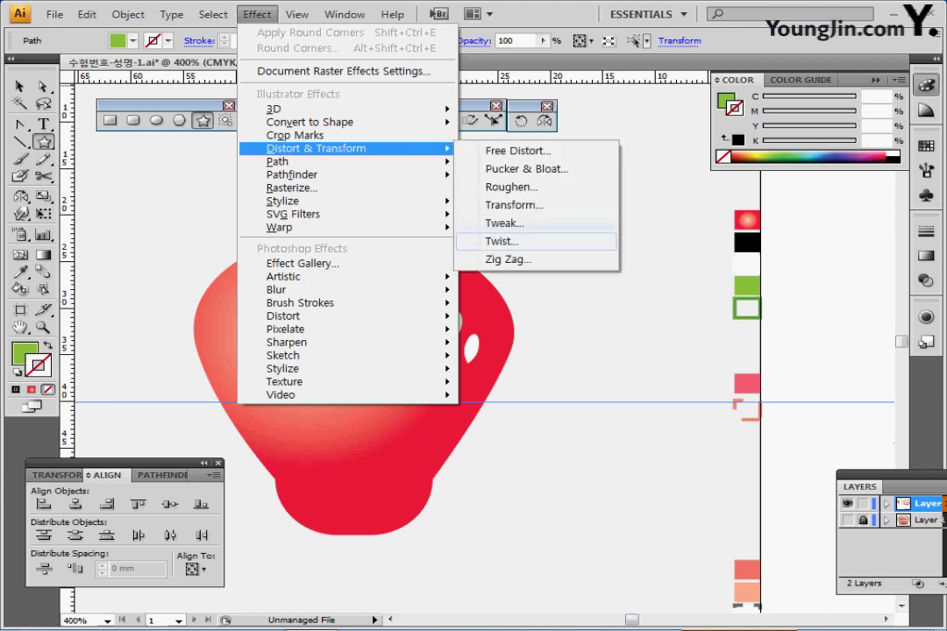
left_click(503, 242)
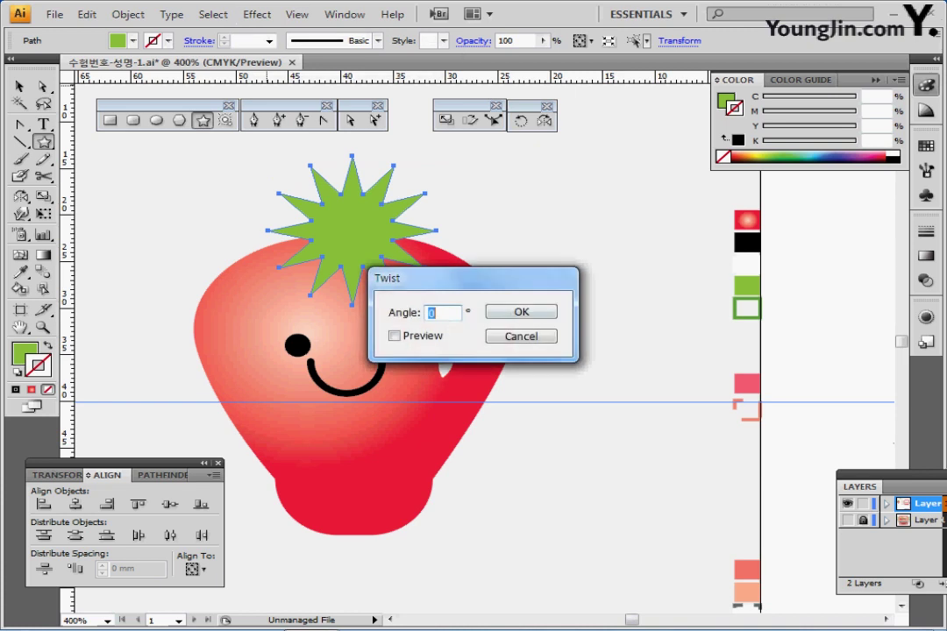
type("40")
key("Return")
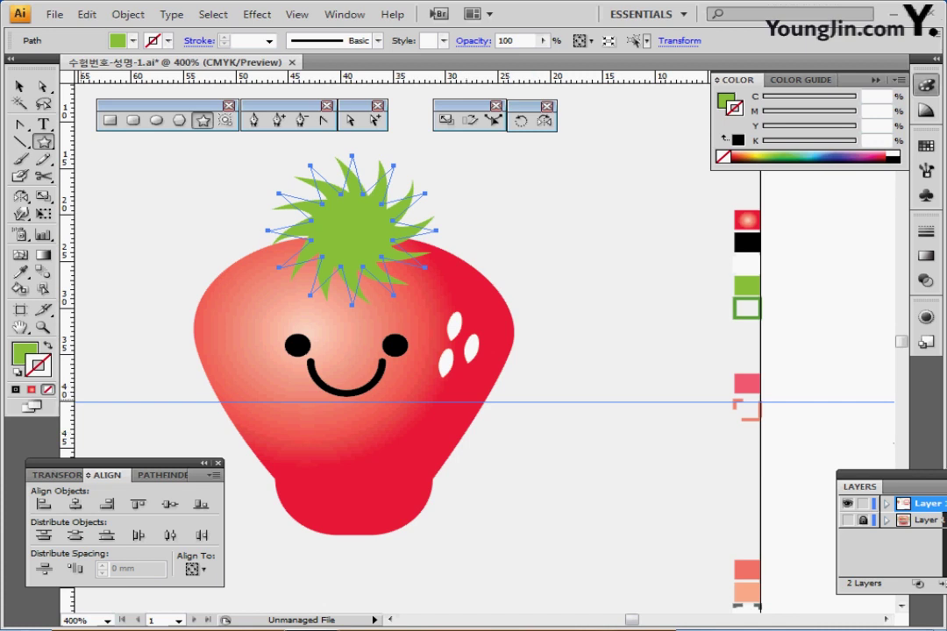
left_click(128, 14)
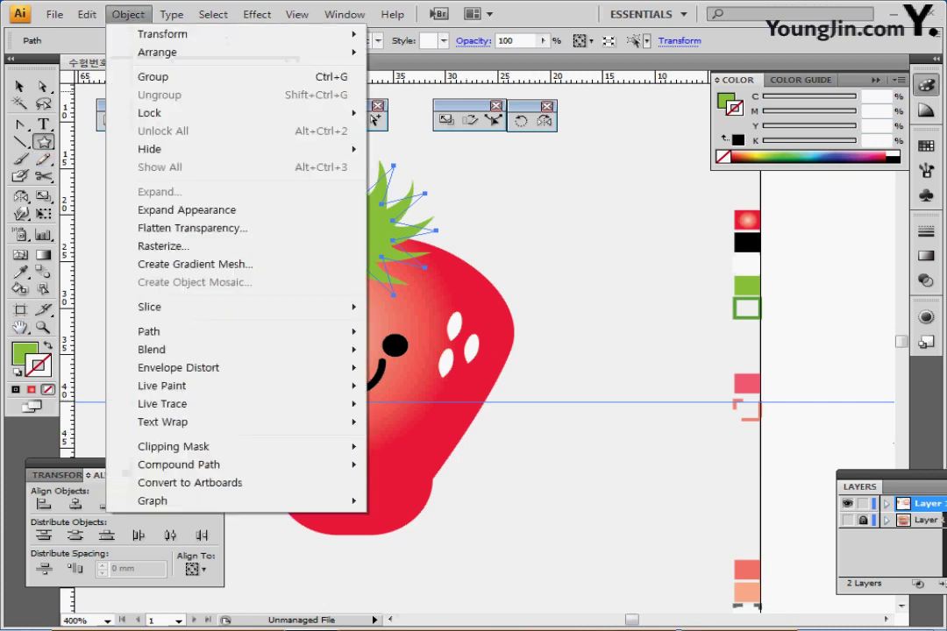
left_click(187, 209)
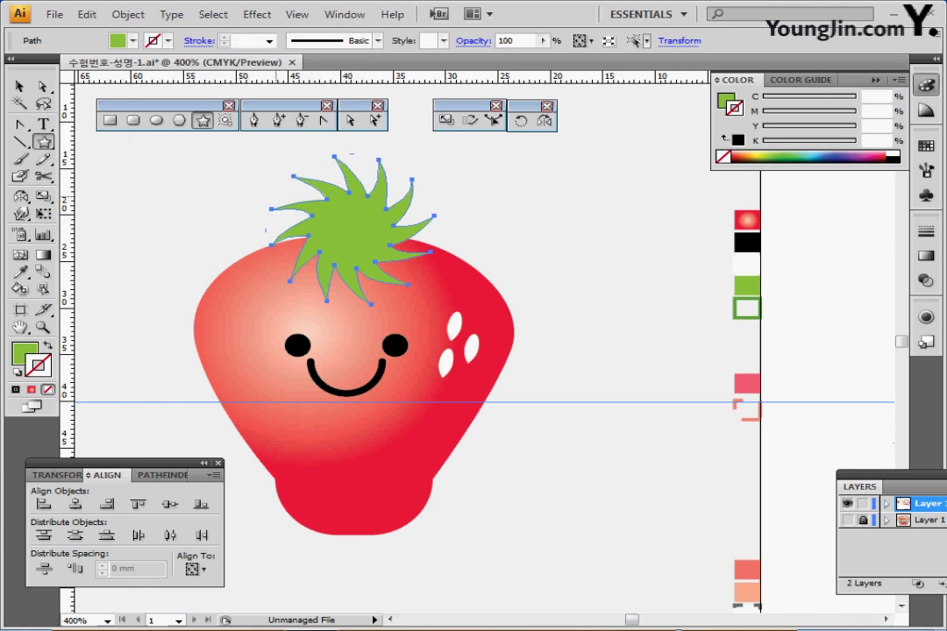
left_click(19, 85)
left_click(228, 135)
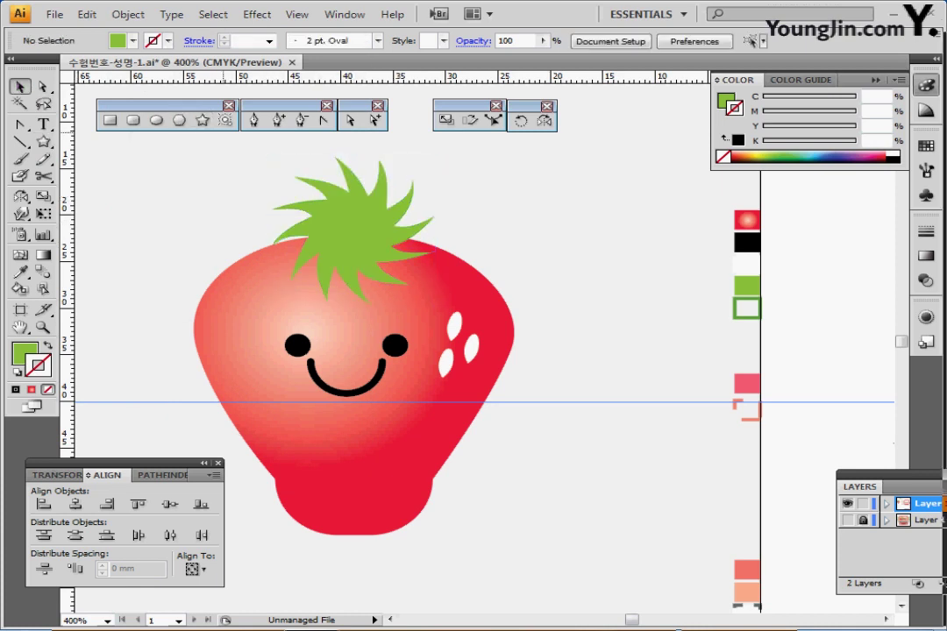
Flatten the twisted star vertically from its top edge and move it slightly upward on the strawberry.
left_click(358, 221)
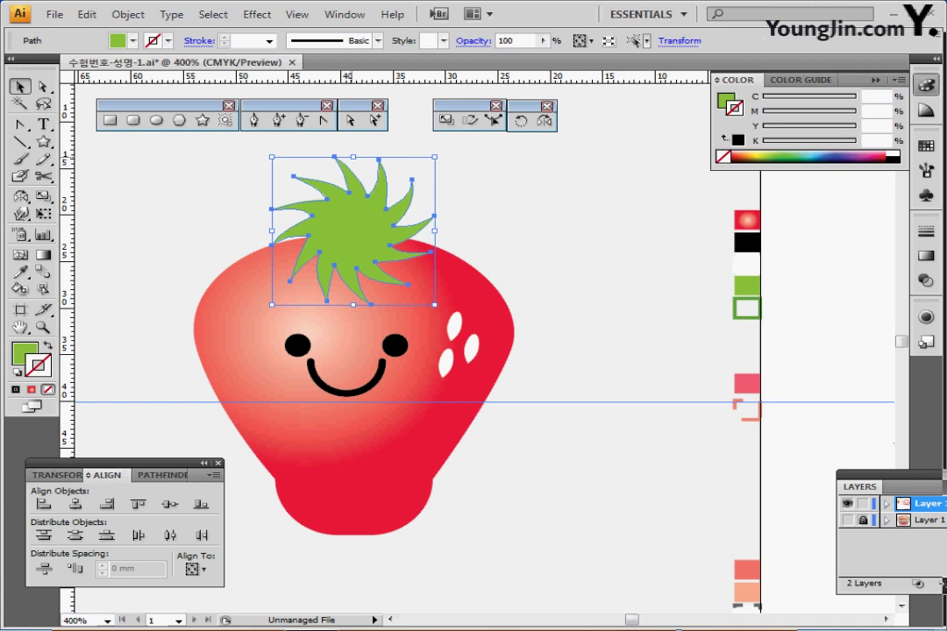
left_click_drag(353, 158, 353, 191)
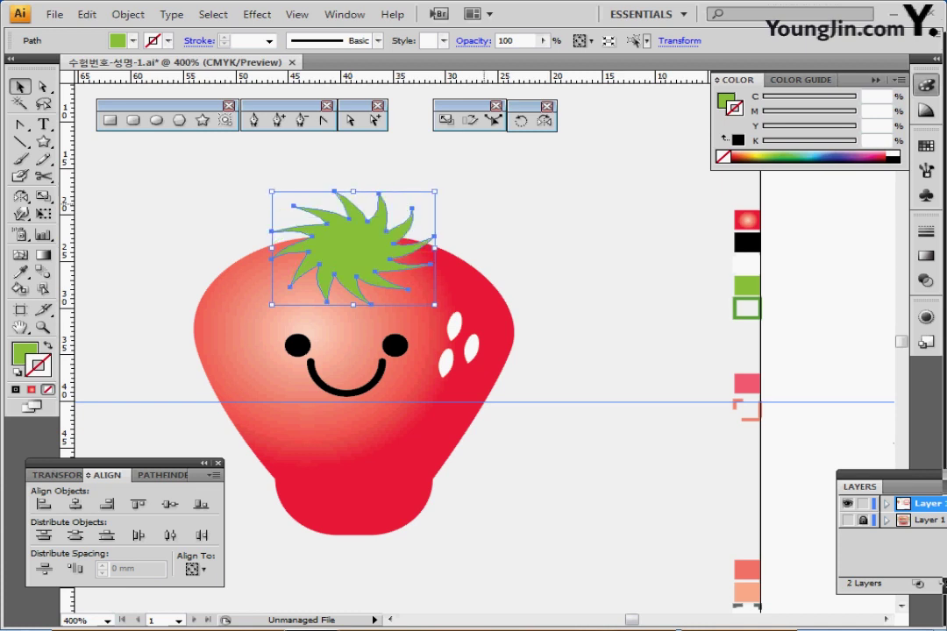
key("ctrl+shift+a")
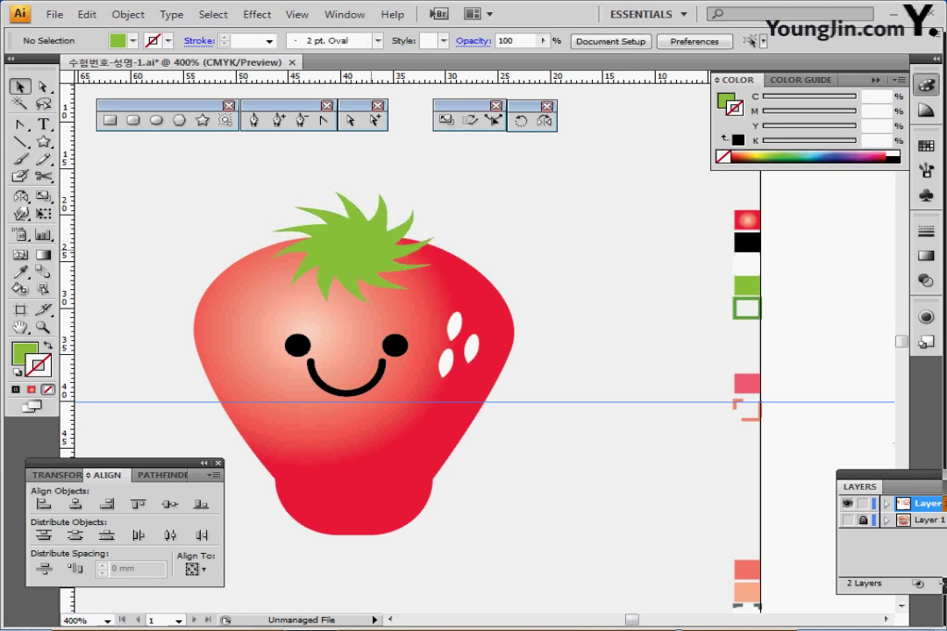
left_click_drag(378, 253, 379, 246)
key("ctrl+z")
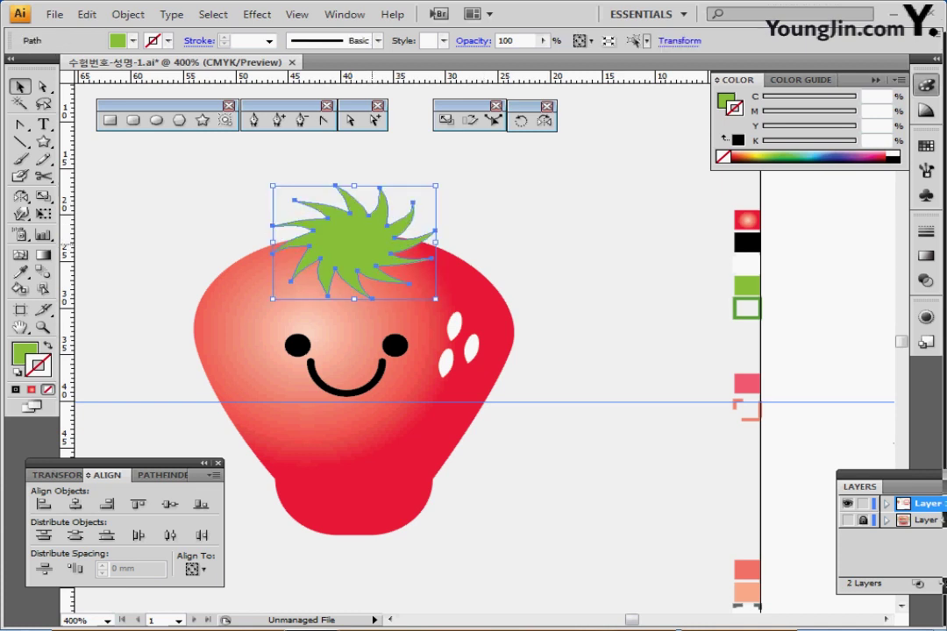
left_click(516, 224)
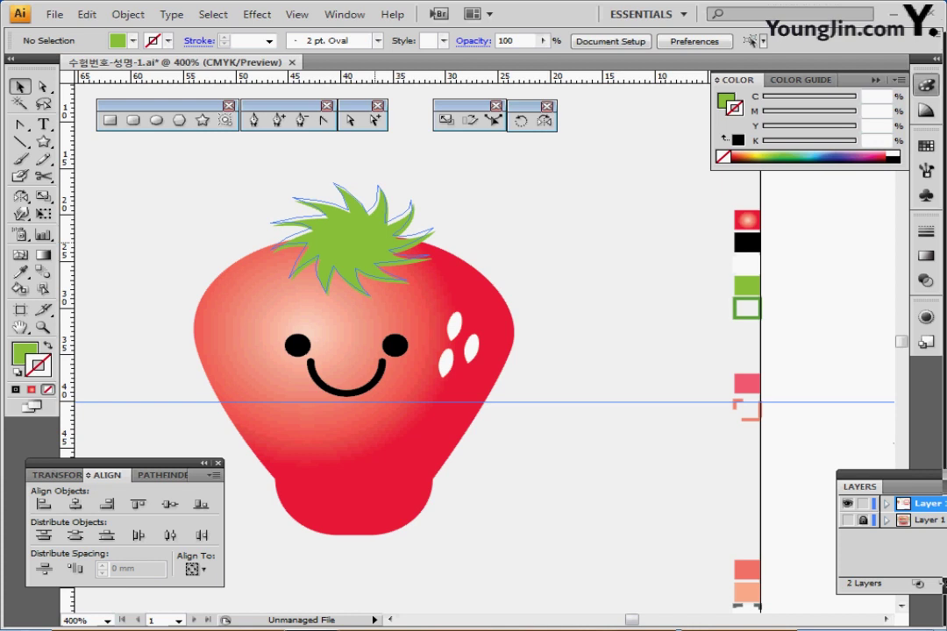
Pick up the unfilled dark green outline style from the color samples beside the artboard and deselect the sample.
left_click(375, 245)
scroll(386, 246, "up", 1)
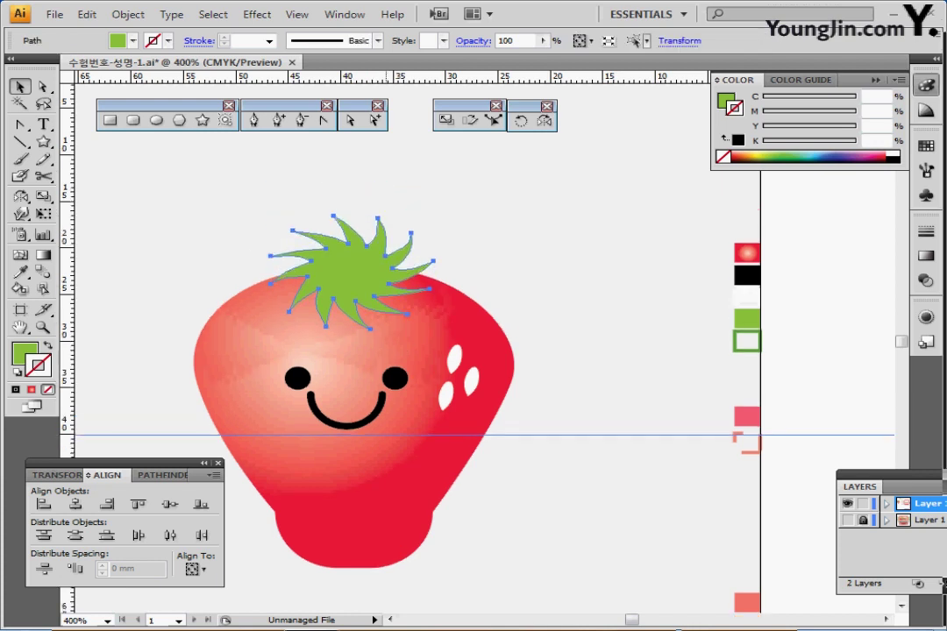
scroll(385, 245, "up", 1)
left_click(421, 216)
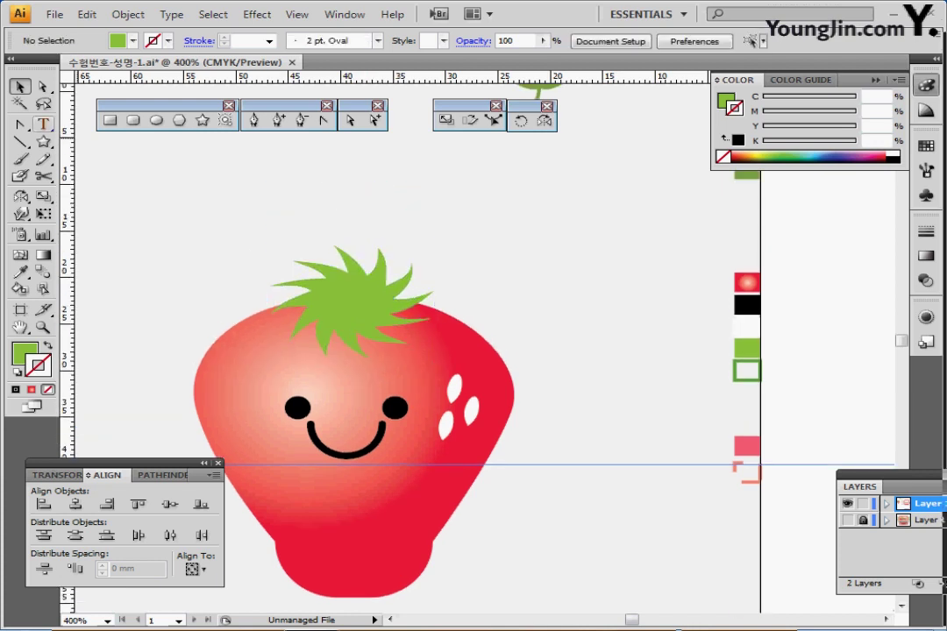
left_click(253, 120)
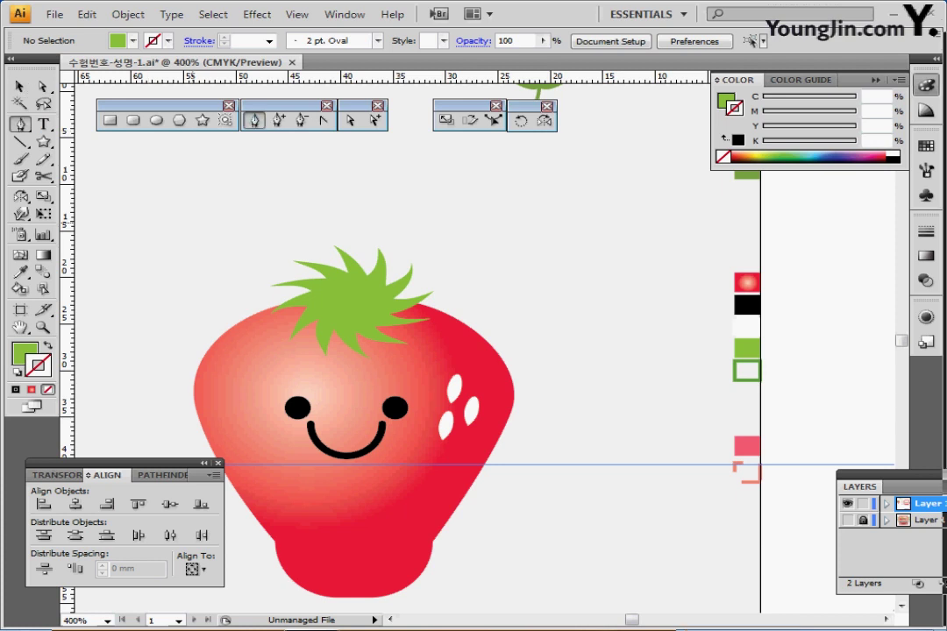
left_click_drag(726, 394, 744, 374)
left_click(701, 352, "ctrl")
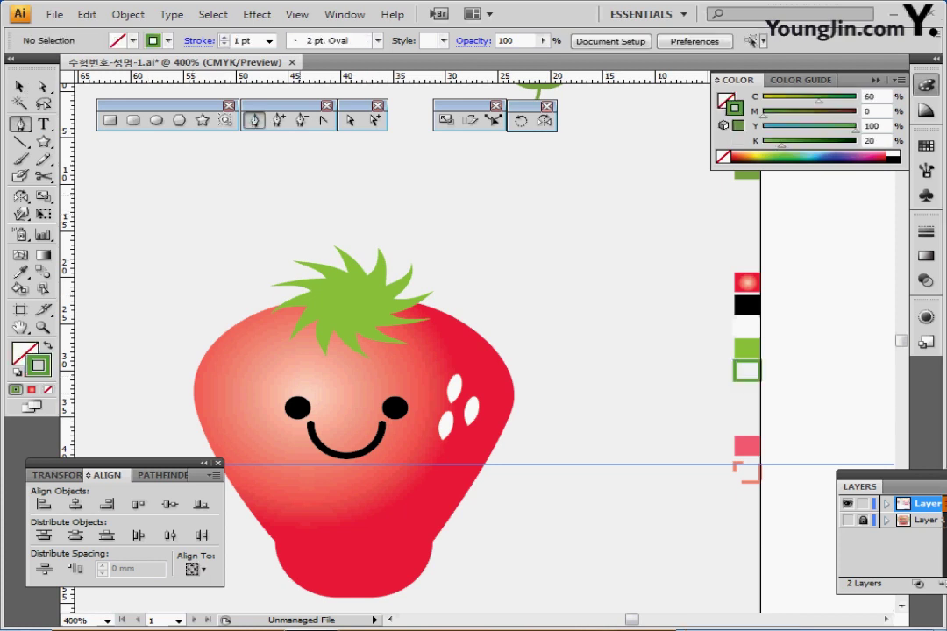
Draw a curved stem path from above the strawberry to the leaf cap's center and shift its upper end slightly inward.
left_click(300, 200)
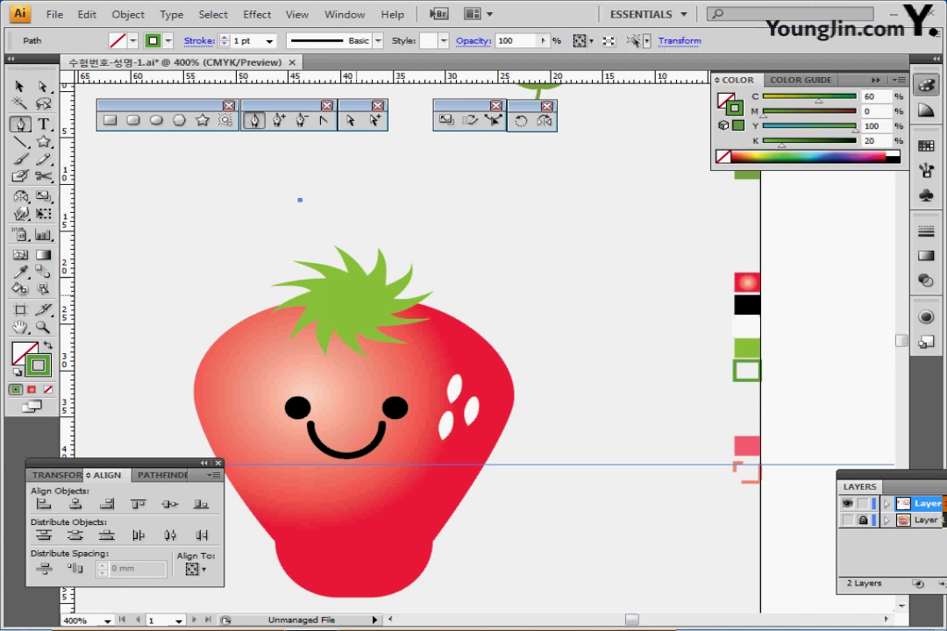
left_click_drag(355, 298, 344, 365)
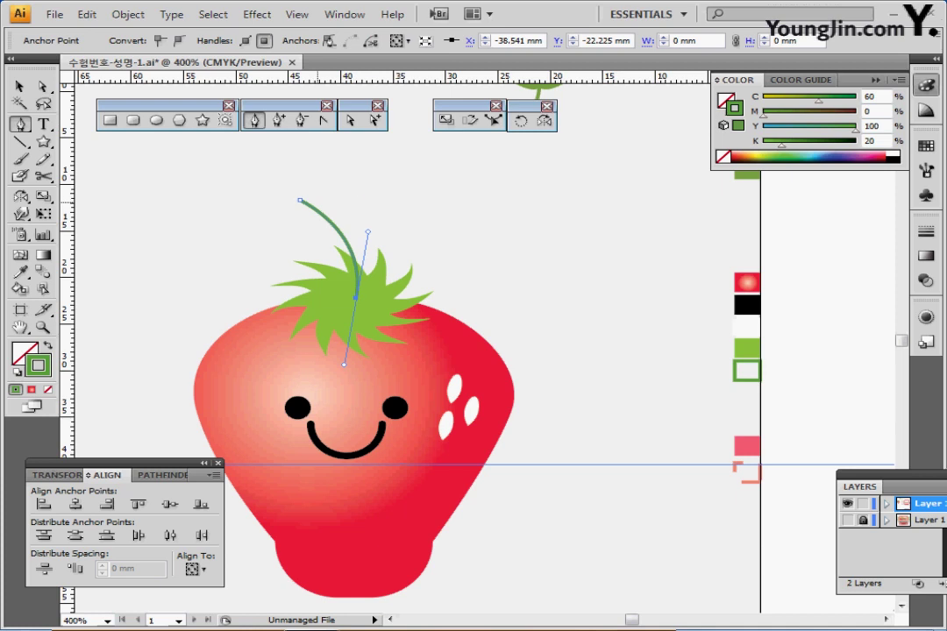
key("a")
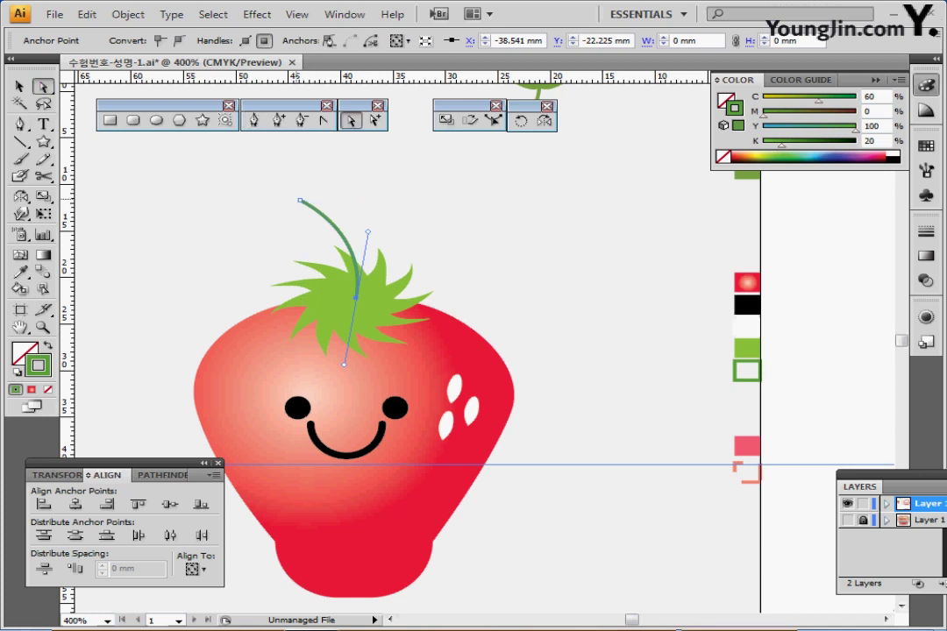
left_click_drag(300, 200, 312, 210)
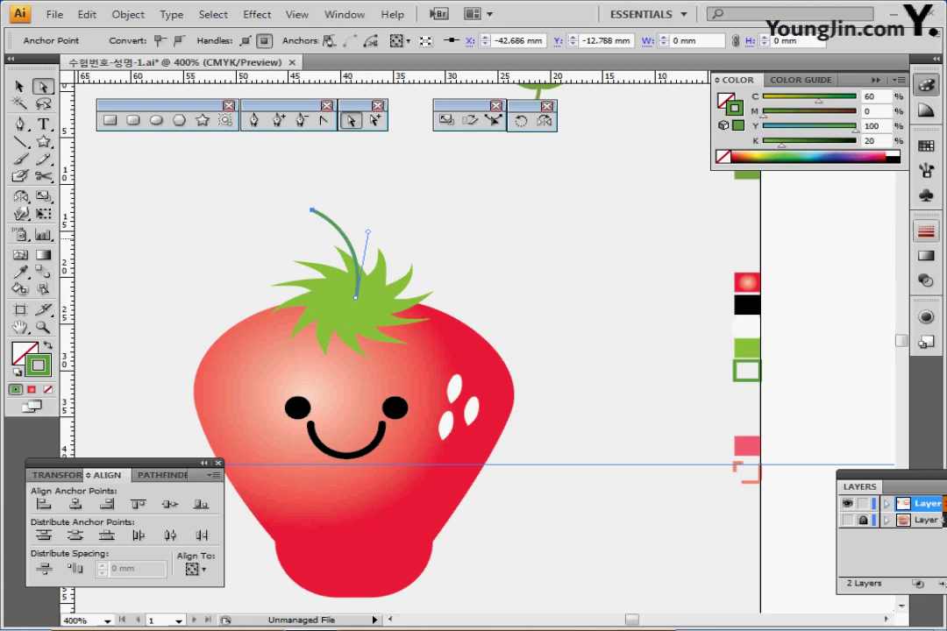
Set the stem's stroke weight to 4 pt with round caps.
left_click(925, 231)
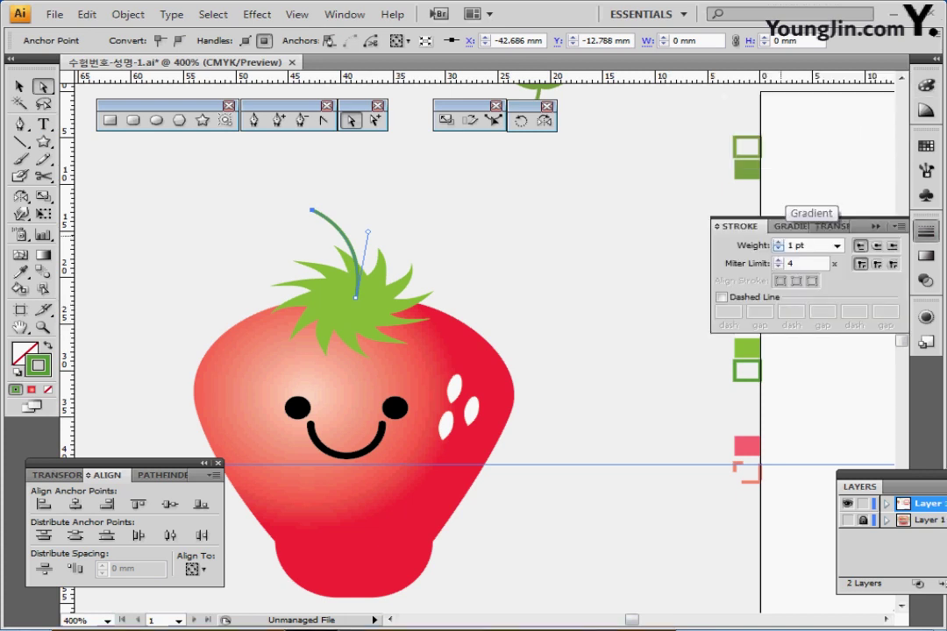
left_click(779, 243)
left_click(779, 243)
left_click(779, 243)
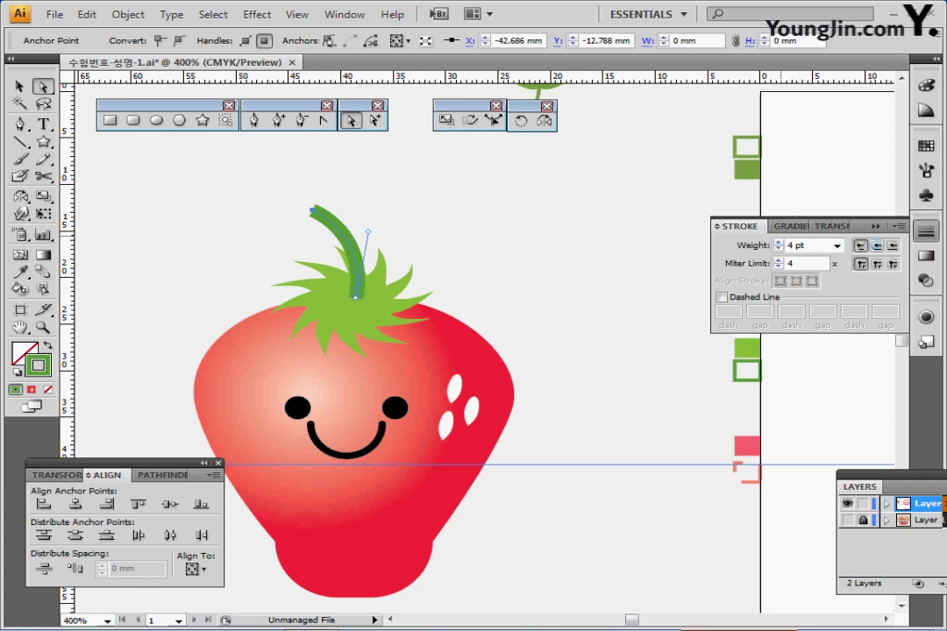
left_click(877, 246)
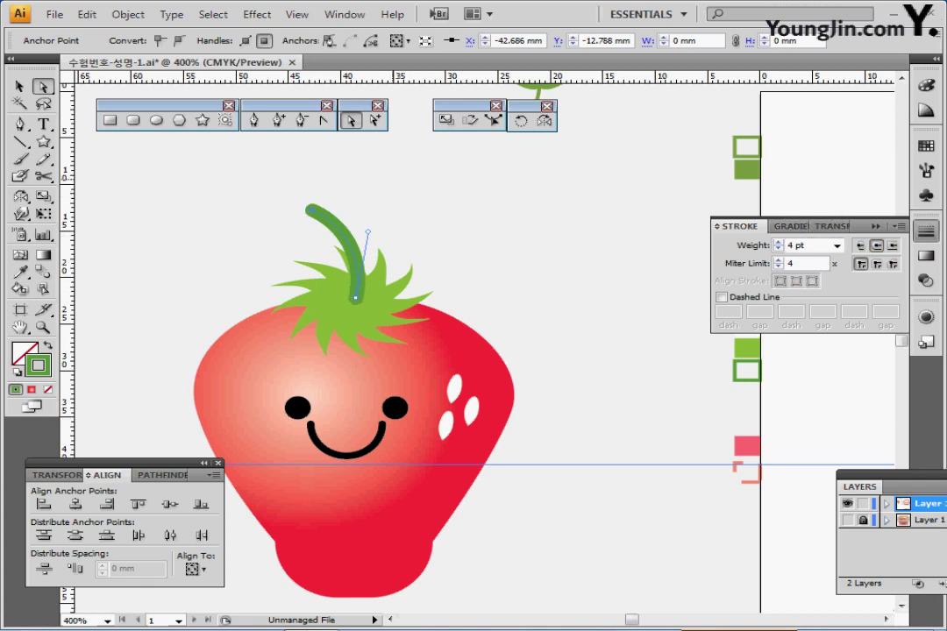
Convert the stem's stroke into a filled shape with Outline Stroke.
left_click(128, 14)
mouse_move(153, 332)
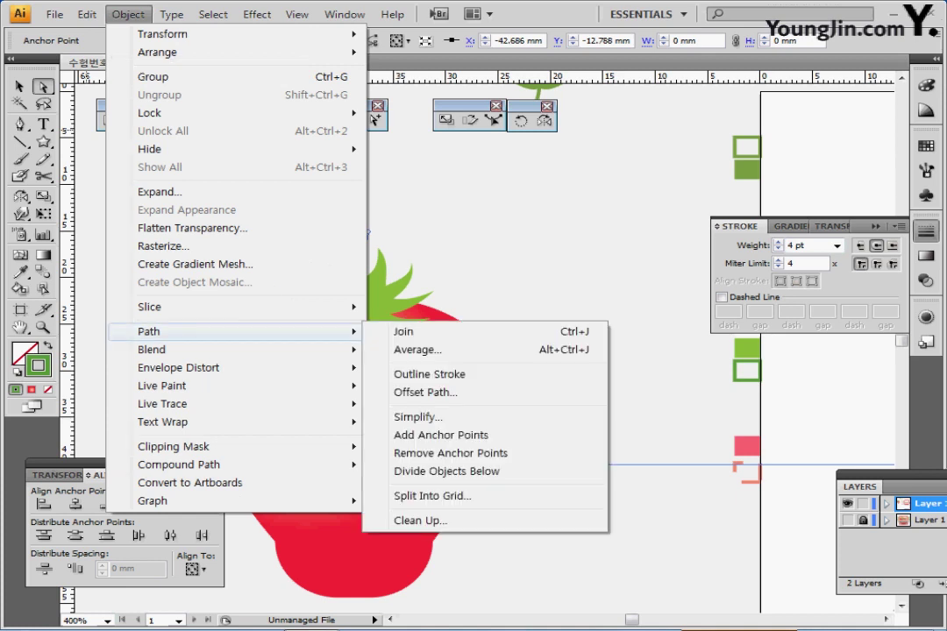
left_click(429, 373)
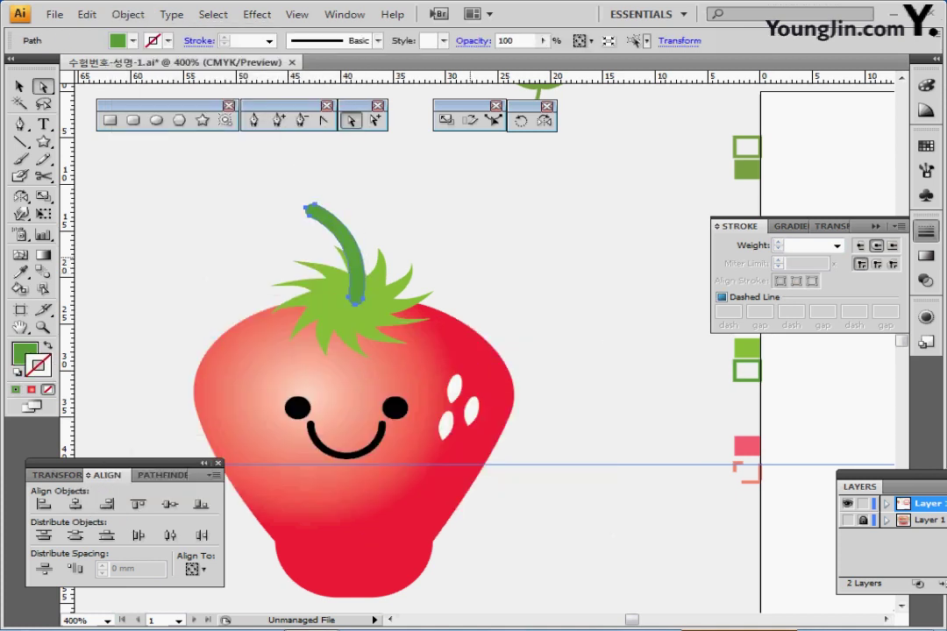
Group all parts of the strawberry character, including its face, seeds, leaf cap and stem.
left_click(19, 86)
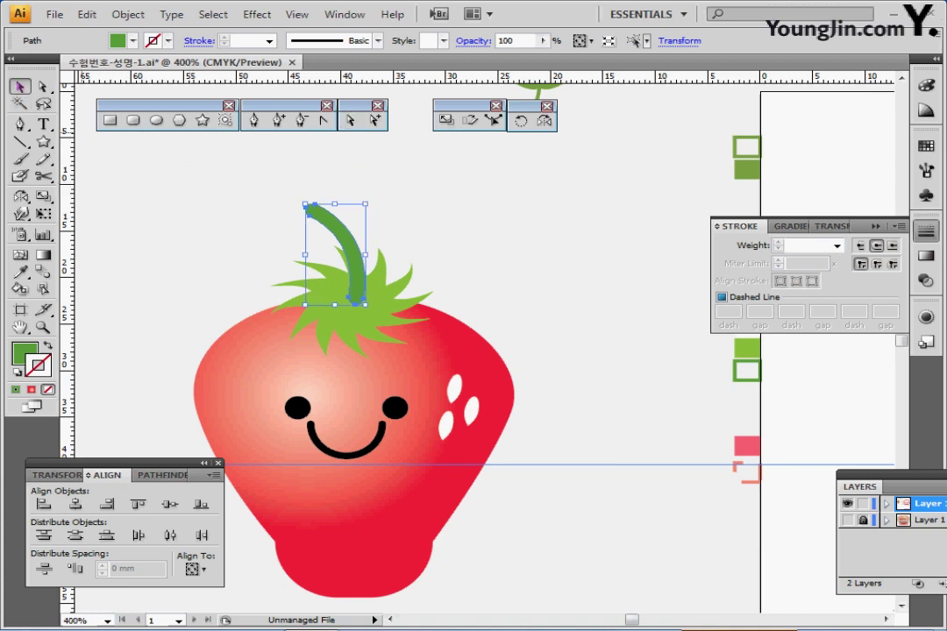
left_click_drag(185, 223, 502, 517)
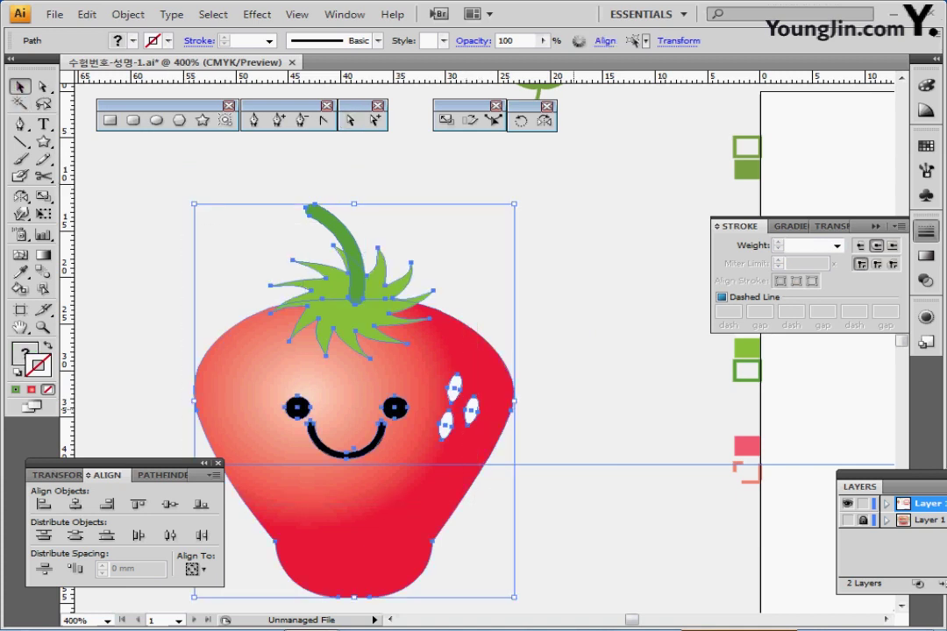
key("ctrl+g")
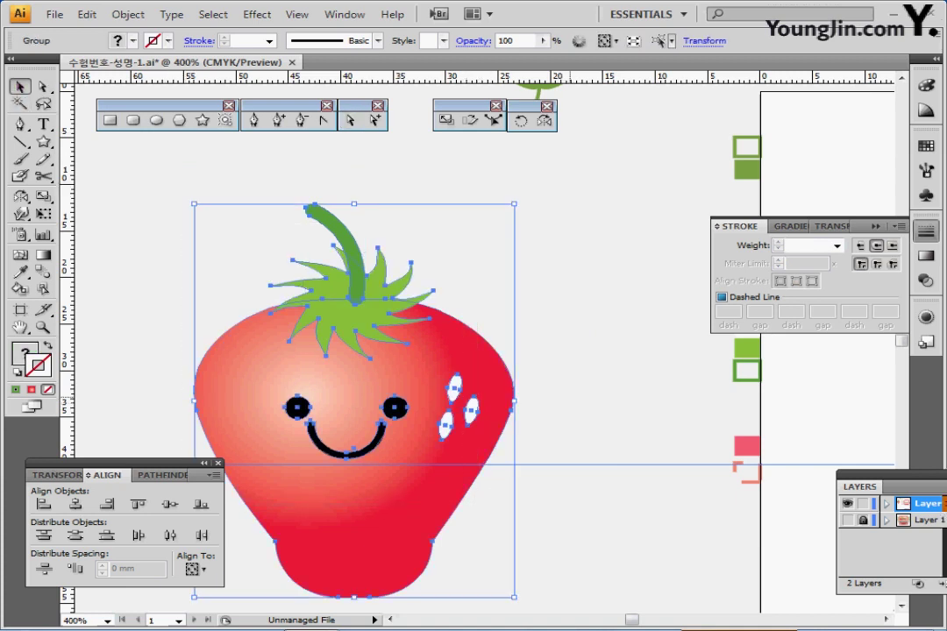
Move the strawberry group onto the artboard, inside the basket handle and left of the vertical center guide.
key("ctrl+shift+b")
left_click(480, 401, "ctrl+alt")
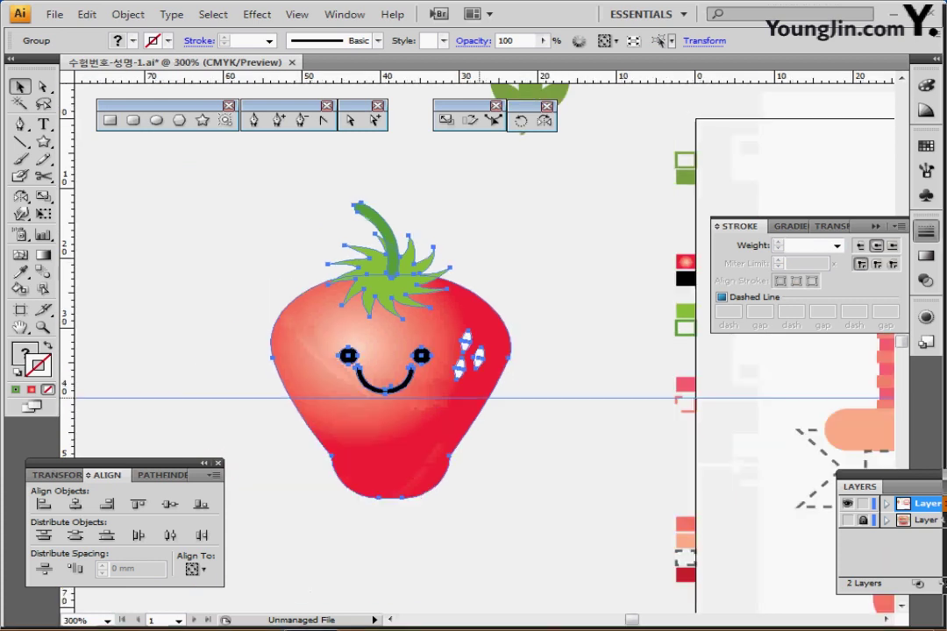
left_click(480, 401, "ctrl+alt")
left_click_drag(480, 401, 212, 392)
left_click_drag(167, 337, 599, 332)
left_click_drag(666, 366, 661, 367)
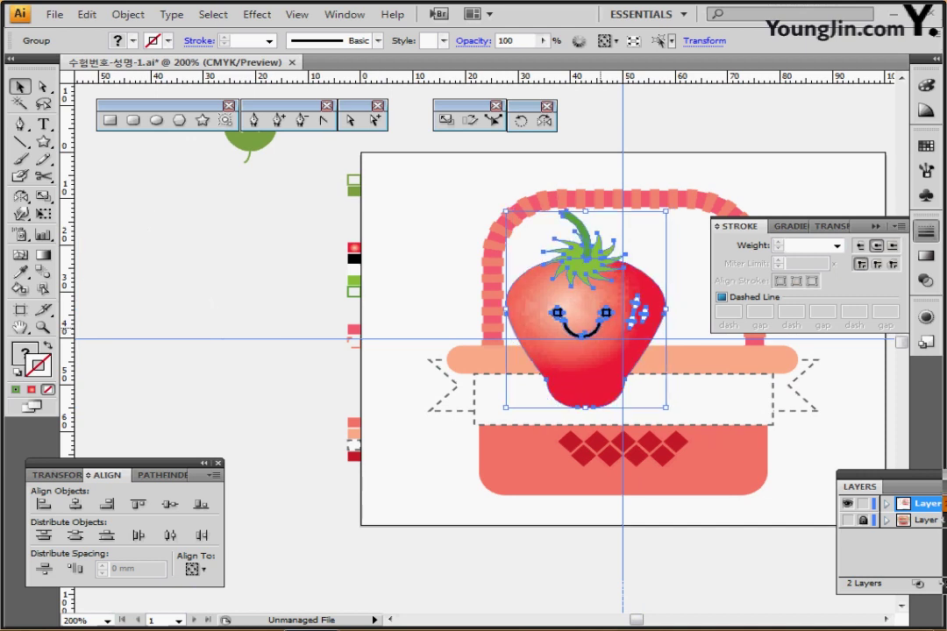
Send the strawberry group to the back, behind the basket, and move it slightly down.
key("ctrl+shift+[")
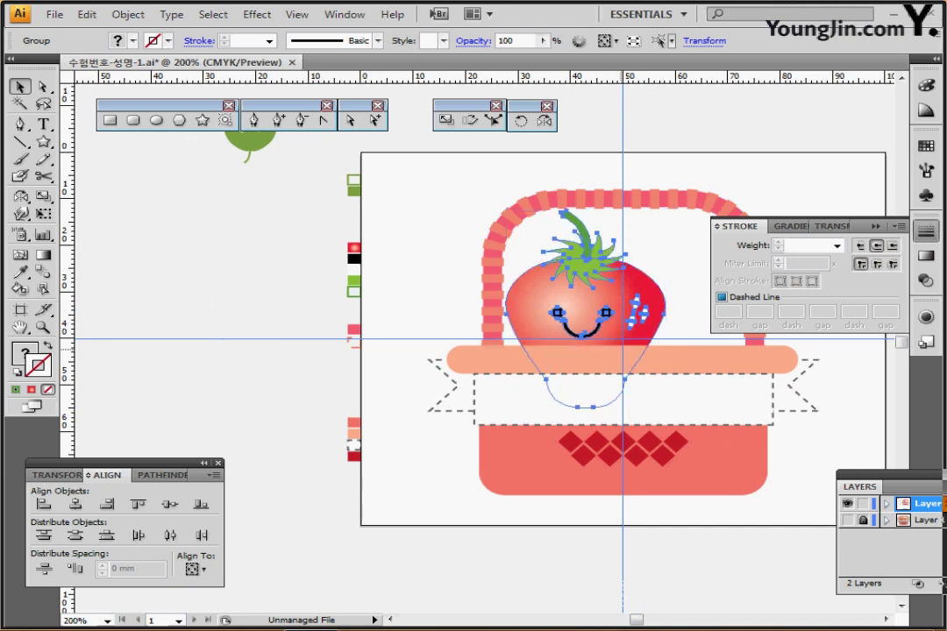
left_click_drag(629, 355, 492, 366)
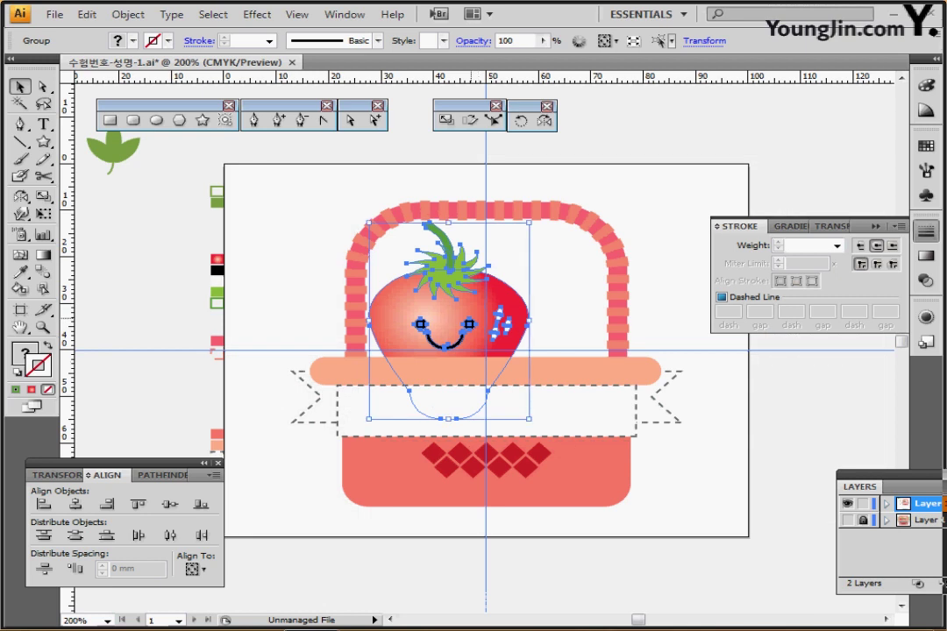
left_click_drag(464, 311, 463, 316)
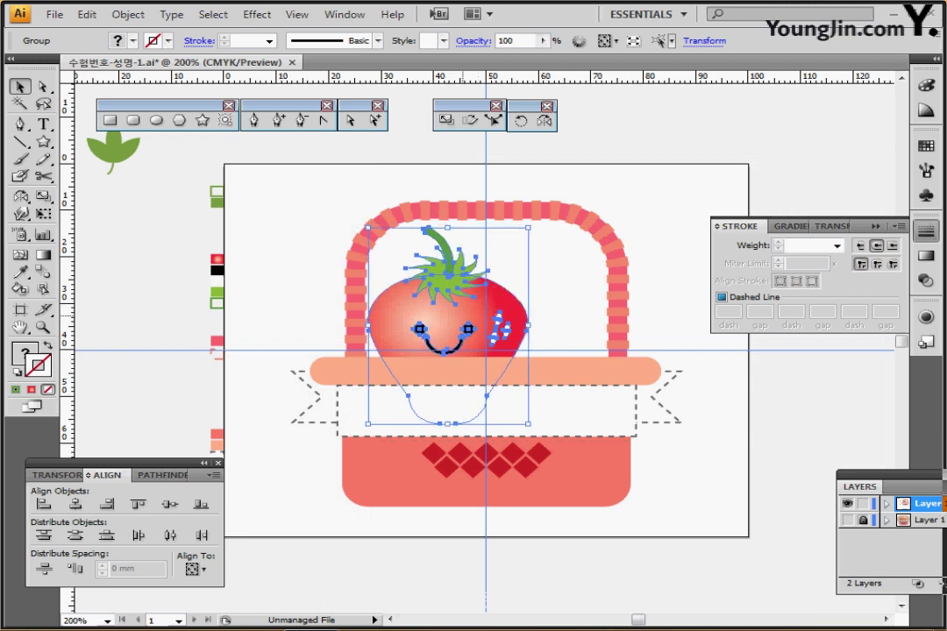
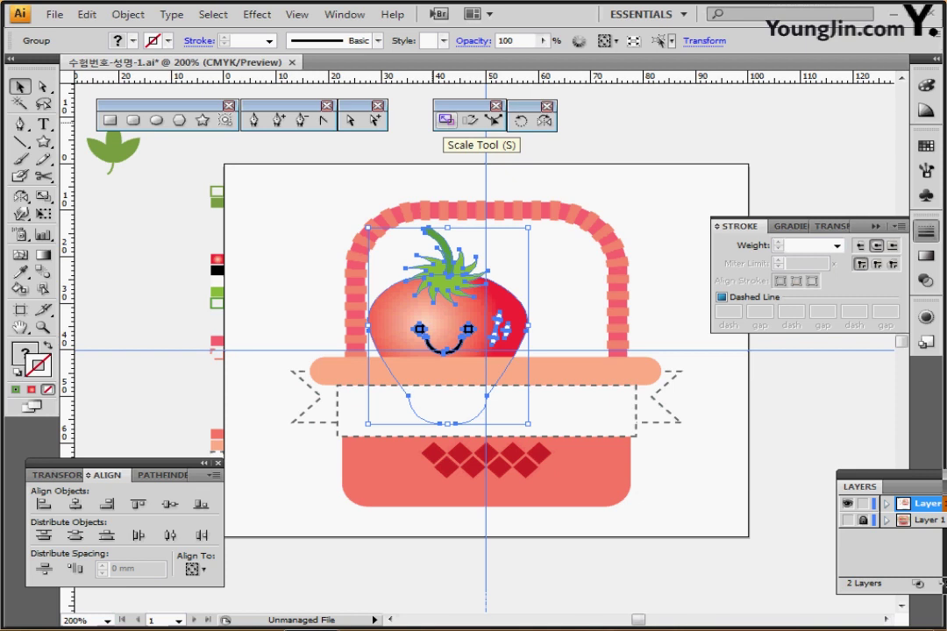
Create a 70% uniformly scaled copy of the strawberry and place it behind the original in the basket's right half.
left_click(446, 119)
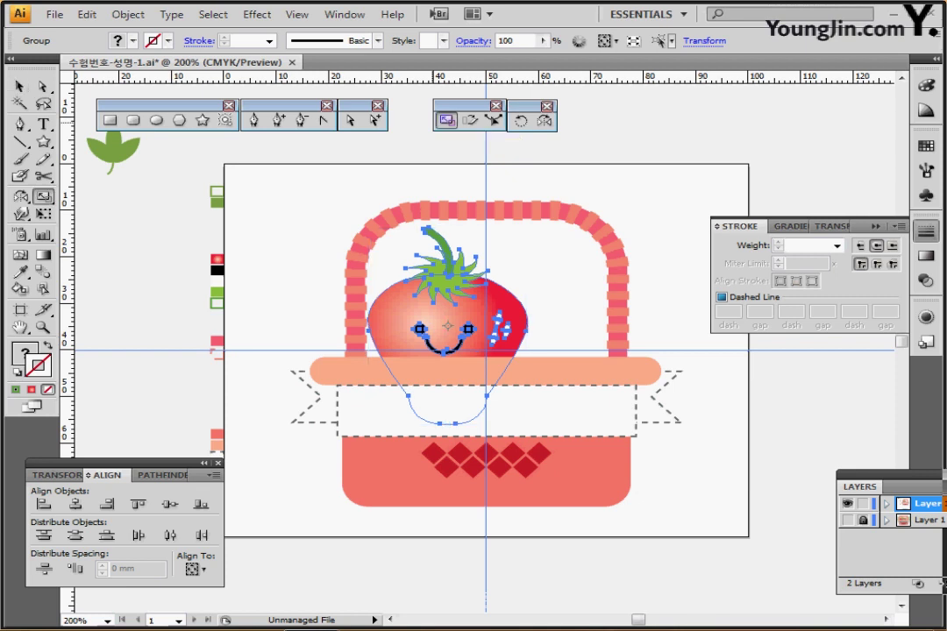
double_click(446, 119)
type("70")
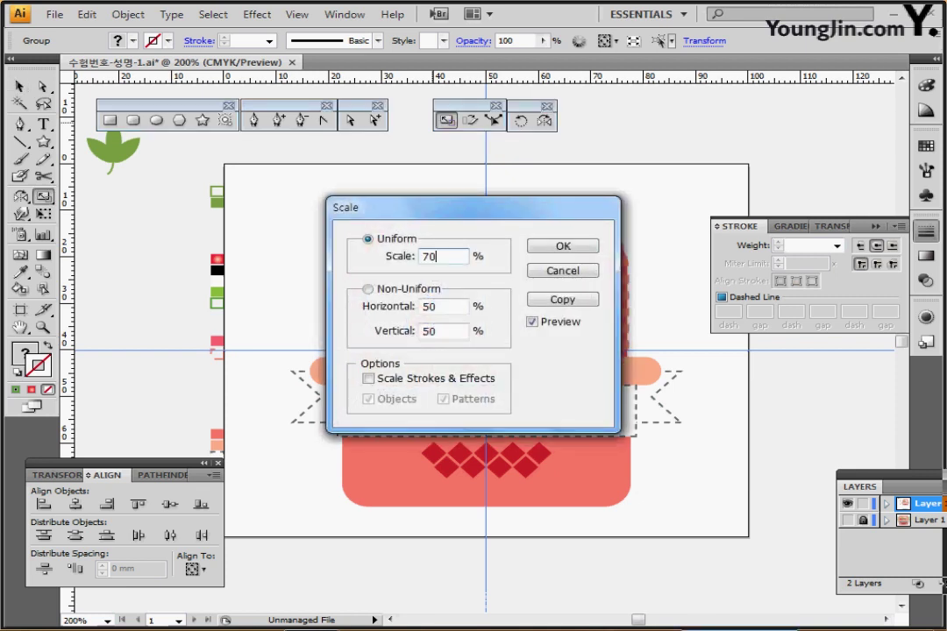
key("Return")
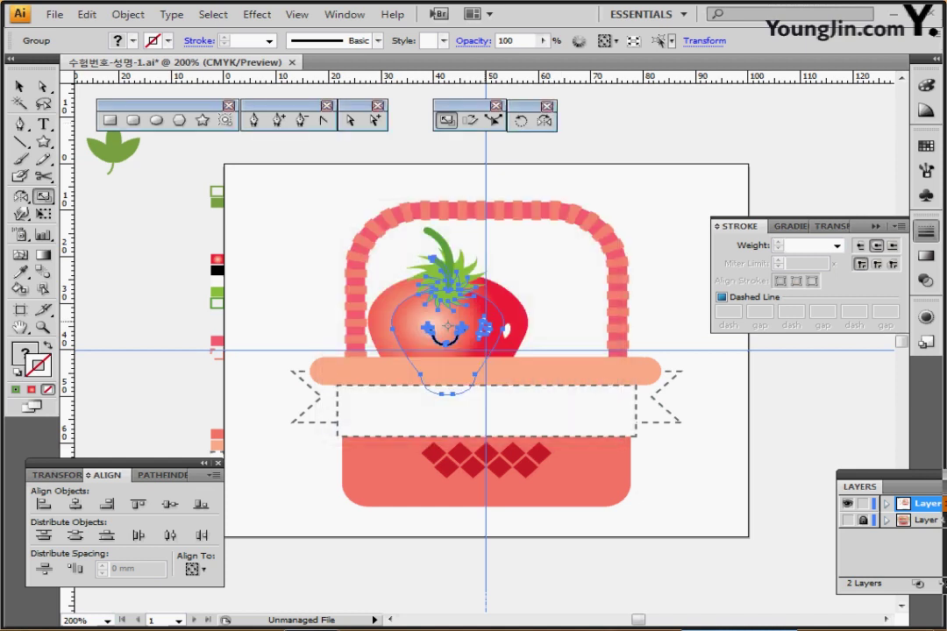
left_click_drag(477, 324, 566, 326)
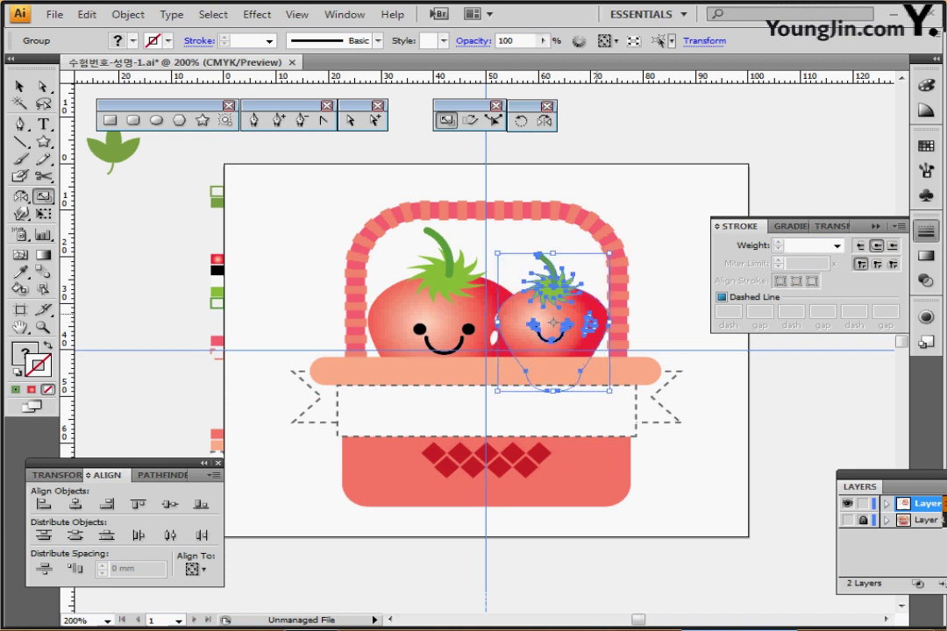
key("ctrl+[")
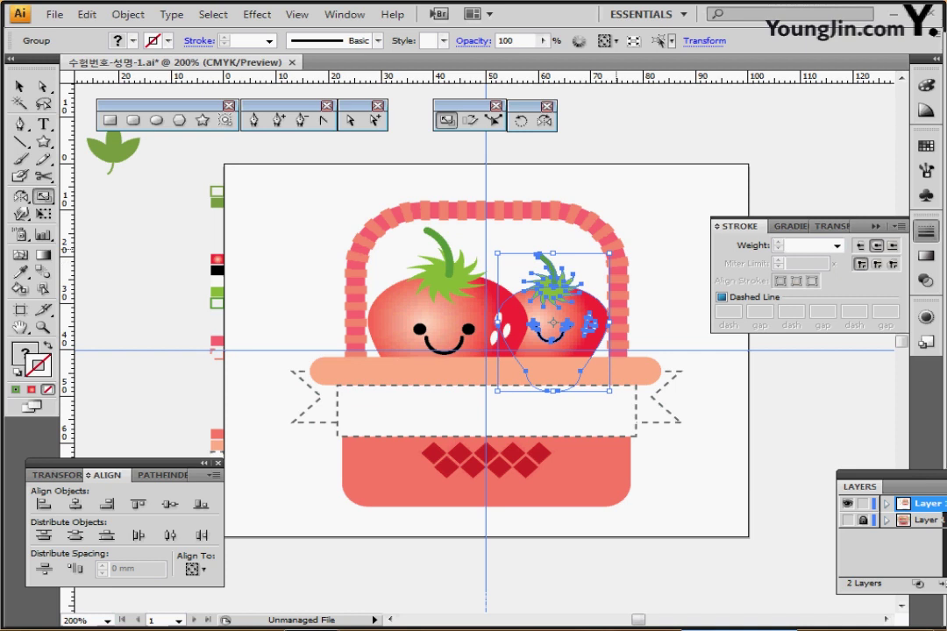
Rotate the smaller strawberry slightly clockwise in the basket and deselect it.
left_click_drag(616, 247, 625, 262)
left_click_drag(507, 243, 508, 243)
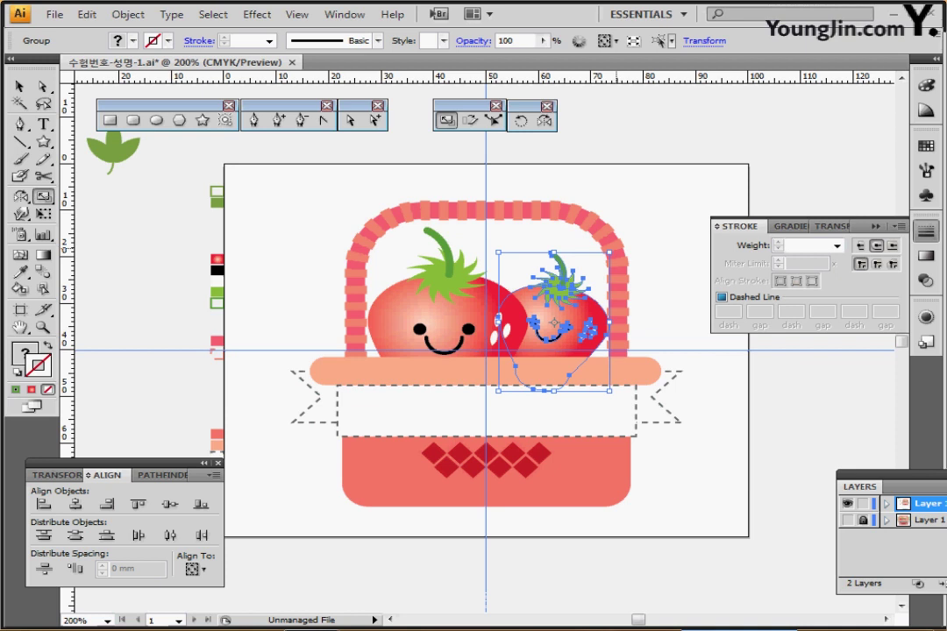
left_click_drag(617, 249, 622, 254)
left_click_drag(506, 244, 506, 246)
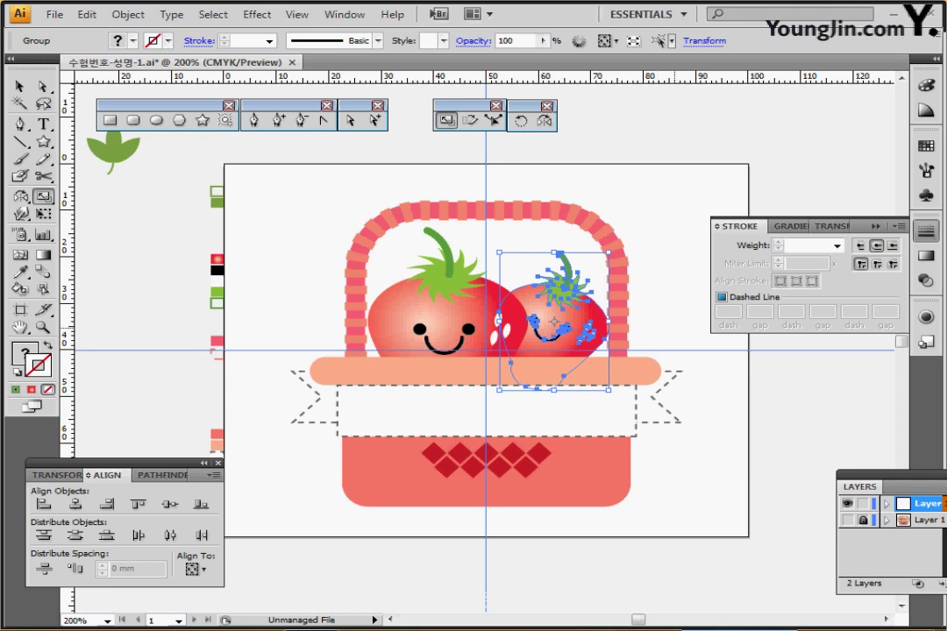
key("ctrl+shift+a")
Pick up the solid olive green fill from the upper color samples beside the artboard.
left_click_drag(460, 380, 478, 334)
left_click_drag(593, 224, 545, 262)
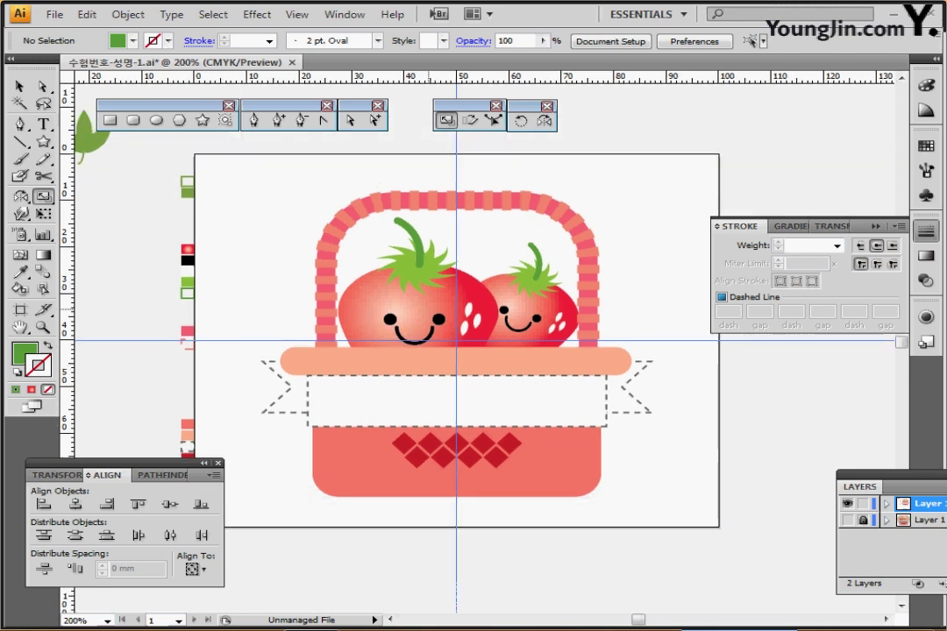
left_click_drag(544, 262, 560, 248)
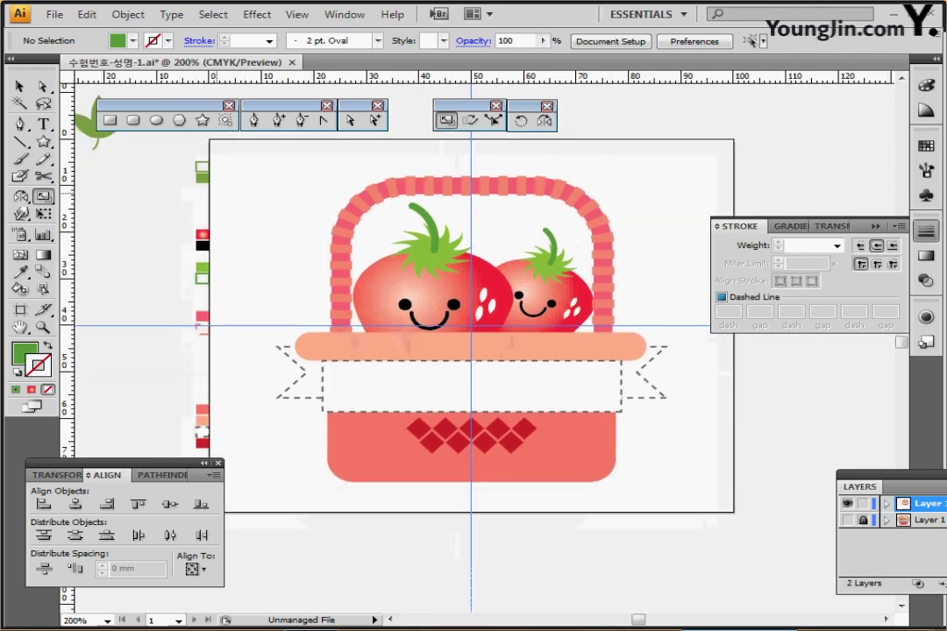
left_click(202, 178, "ctrl")
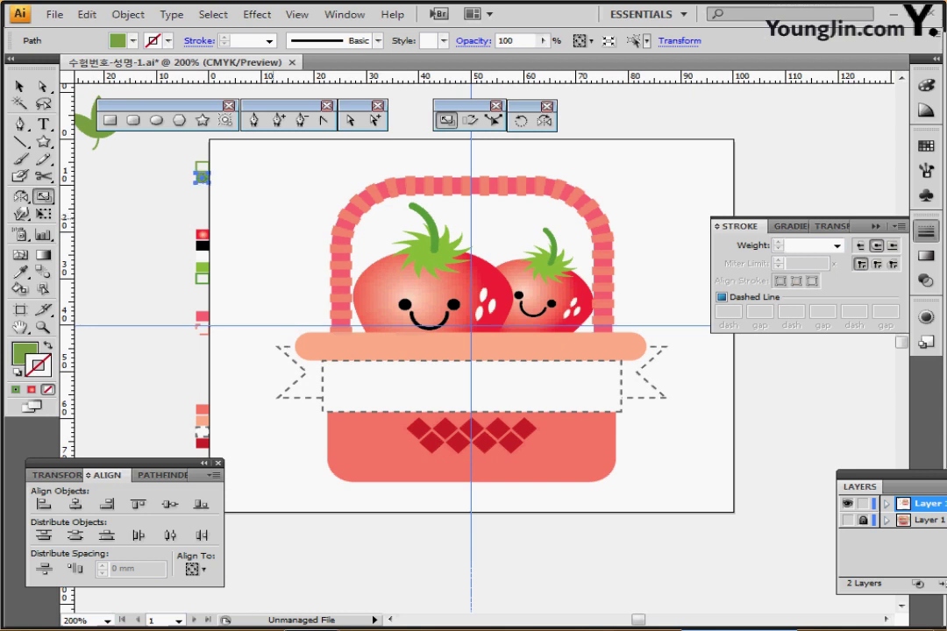
Draw an olive green ellipse 3 mm wide and 9 mm high in the empty area left of the basket handle.
scroll(310, 194, "up", 2)
left_click_drag(511, 360, 348, 231)
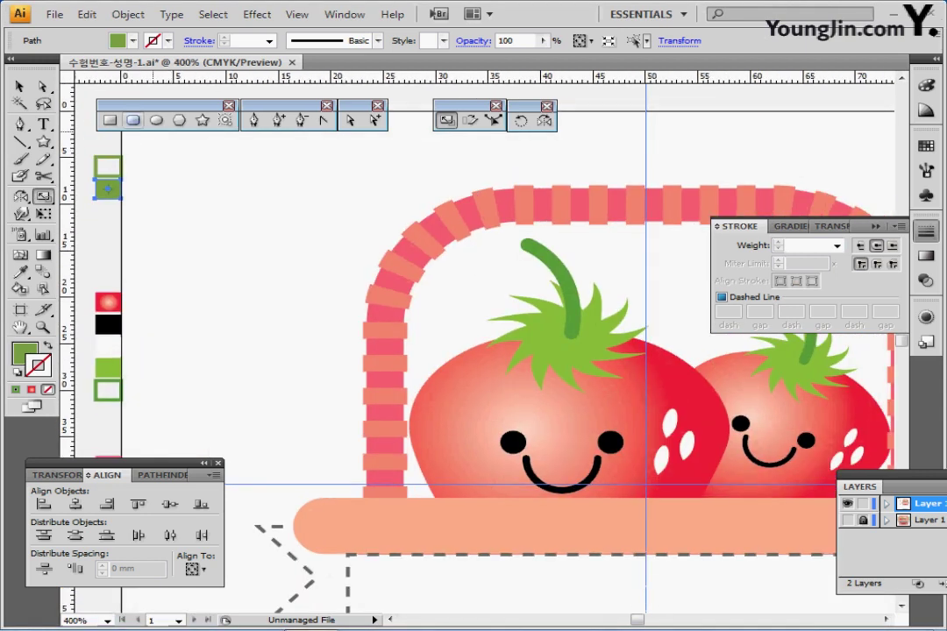
left_click(156, 120)
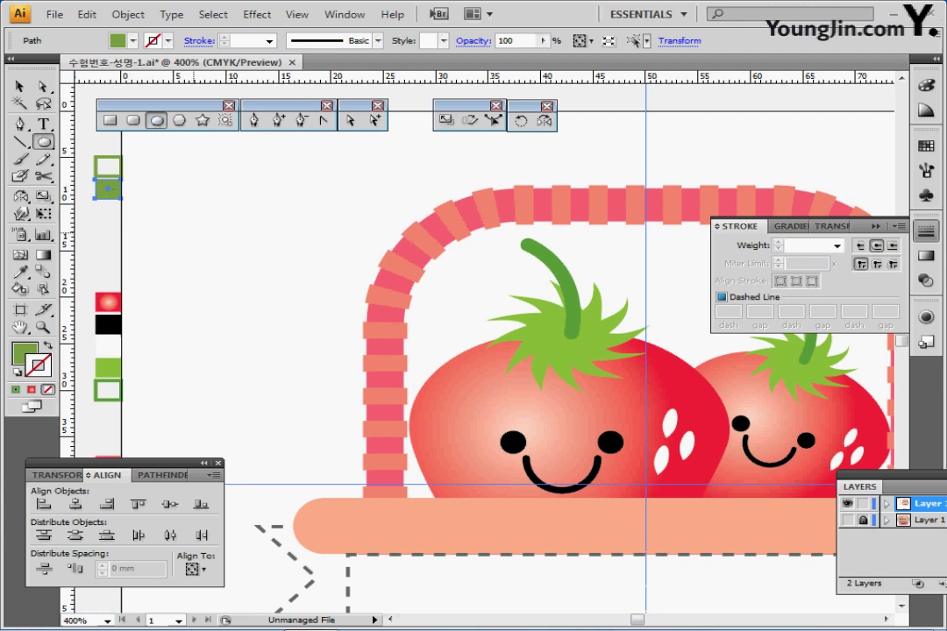
left_click(202, 204)
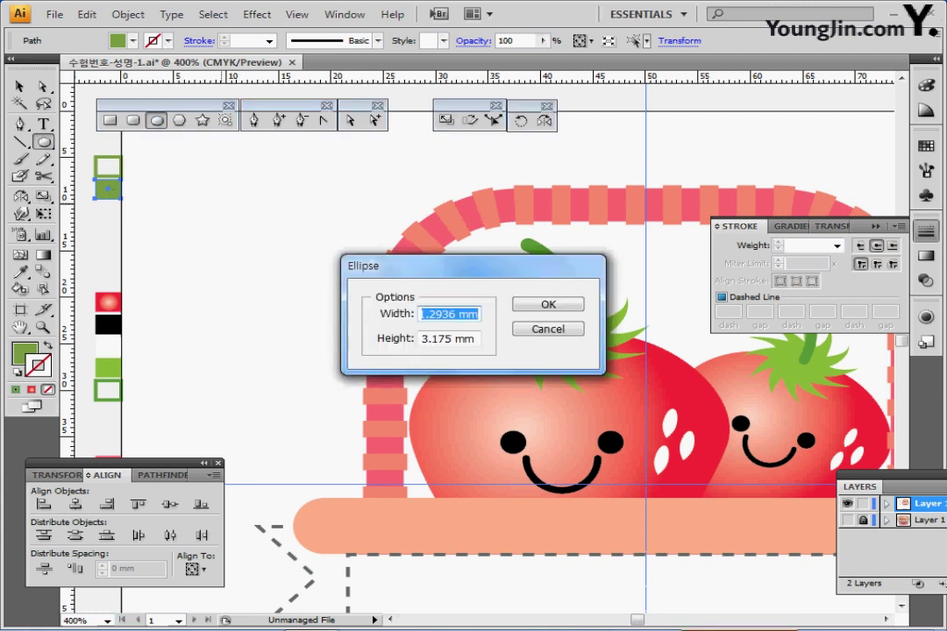
type("3")
key("Tab")
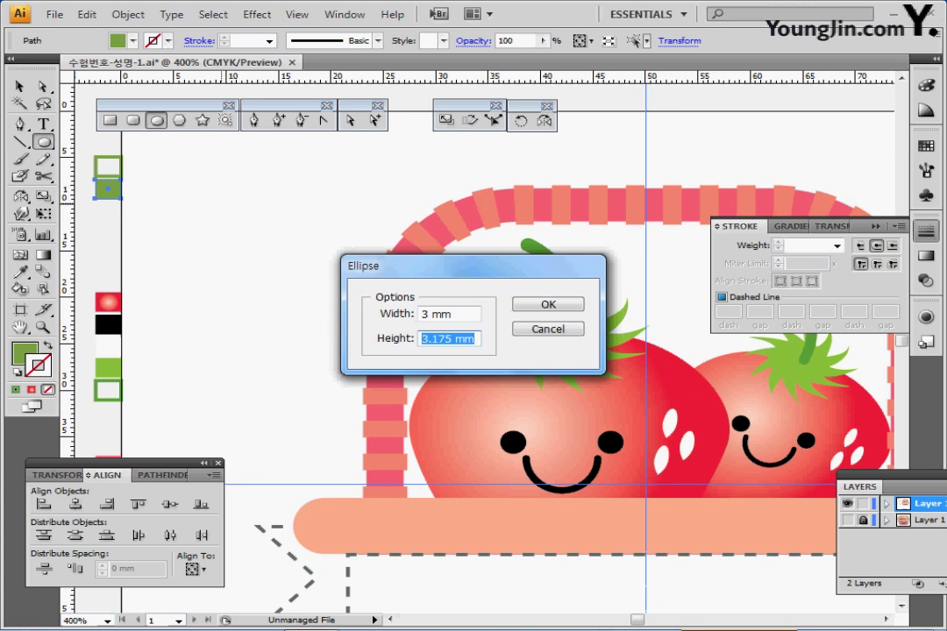
type("9")
key("Return")
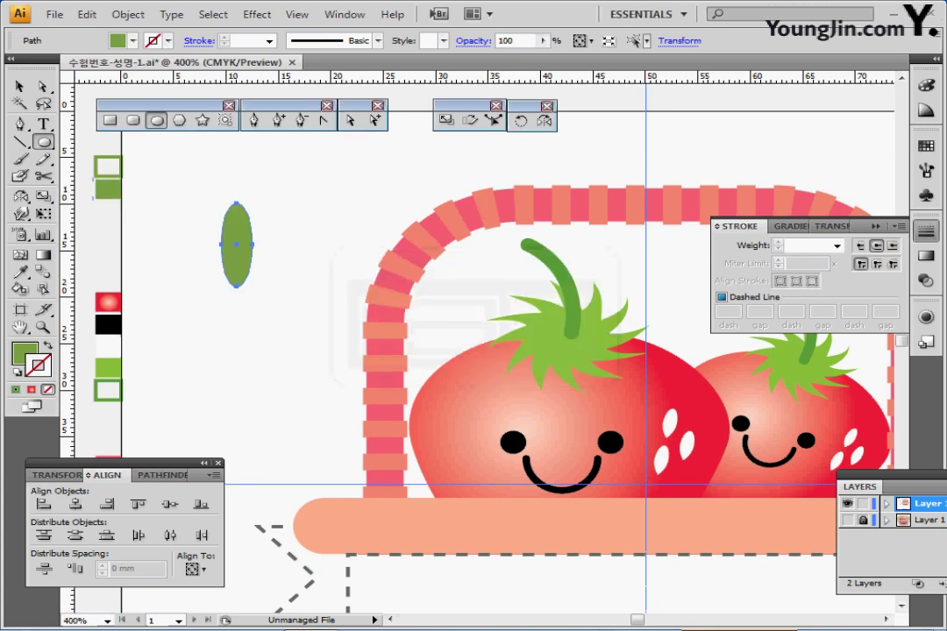
Convert the ellipse's top anchor point to a sharp corner to form a leaf, and select the whole shape.
left_click(305, 301, "ctrl")
left_click(304, 301, "ctrl")
left_click(490, 354, "ctrl")
left_click_drag(551, 324, 262, 363)
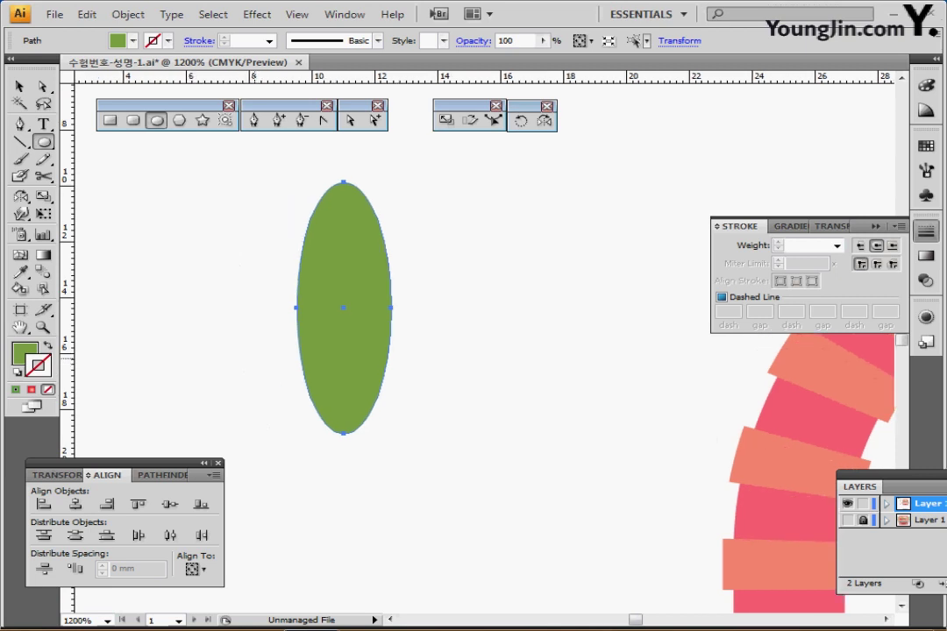
key("shift+c")
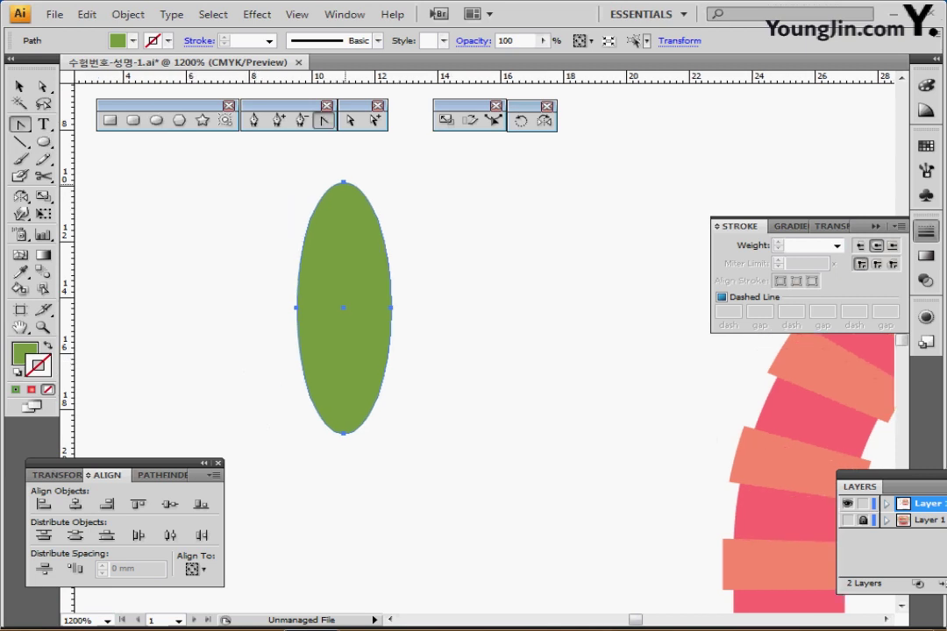
left_click(343, 182)
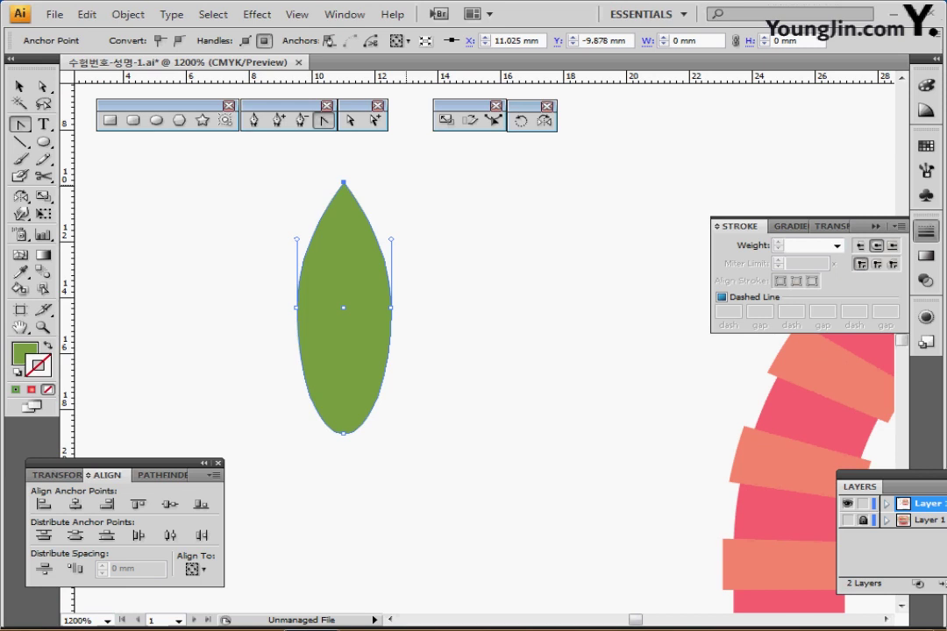
key("ctrl")
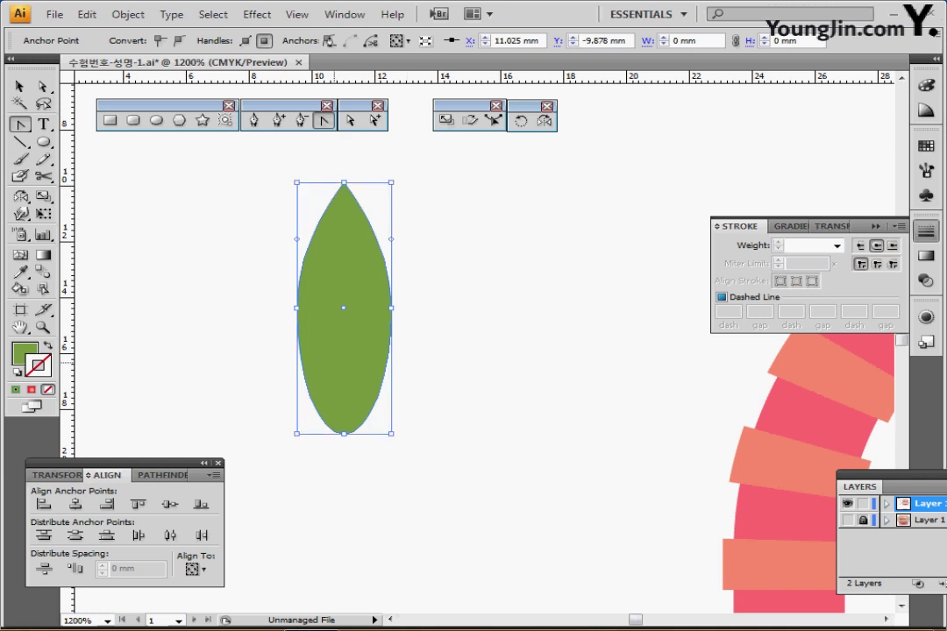
left_click(334, 362, "ctrl")
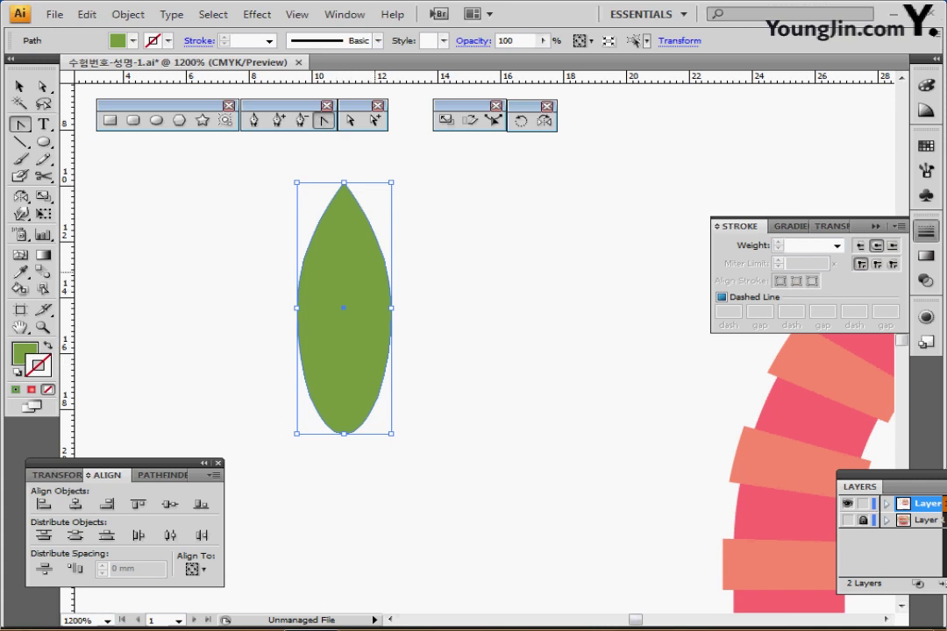
mouse_move(420, 273)
left_mouse_down()
mouse_move(384, 281)
mouse_move(405, 274)
left_mouse_up()
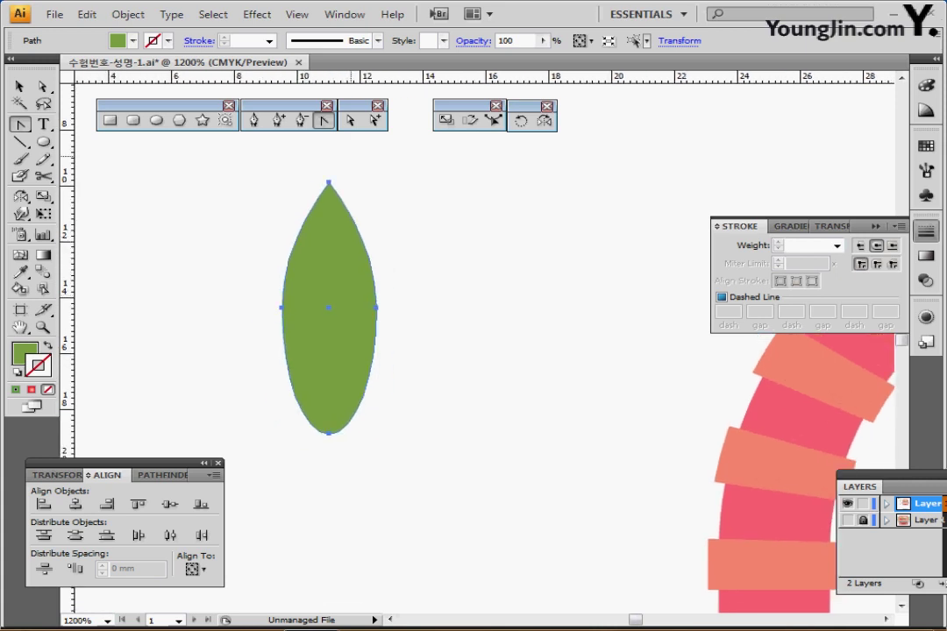
Create a non-uniformly scaled copy of the leaf about its bottom anchor, at 100% horizontal and 80% vertical.
left_click(445, 120)
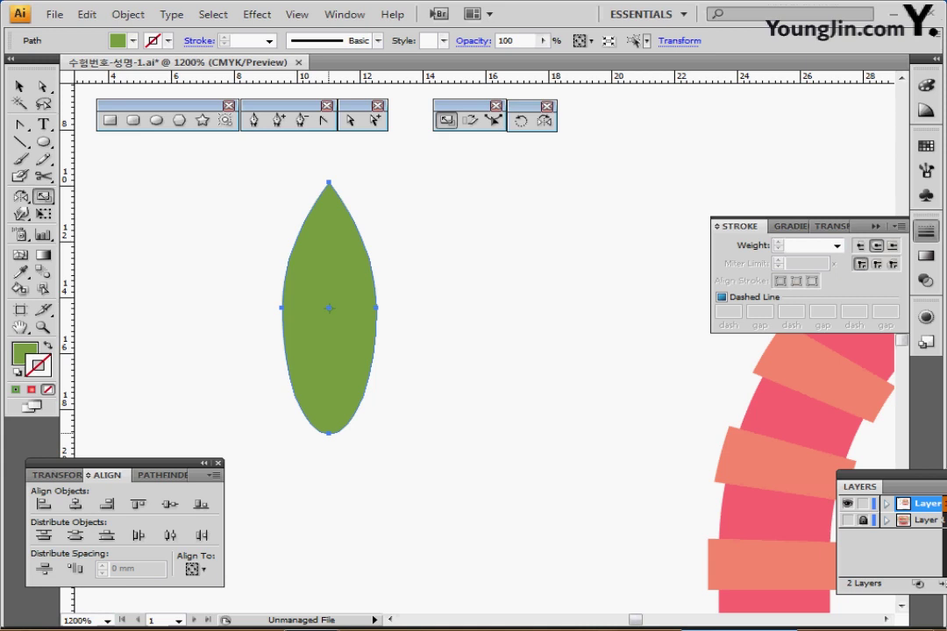
left_click(329, 433, "alt")
left_click_drag(439, 208, 538, 254)
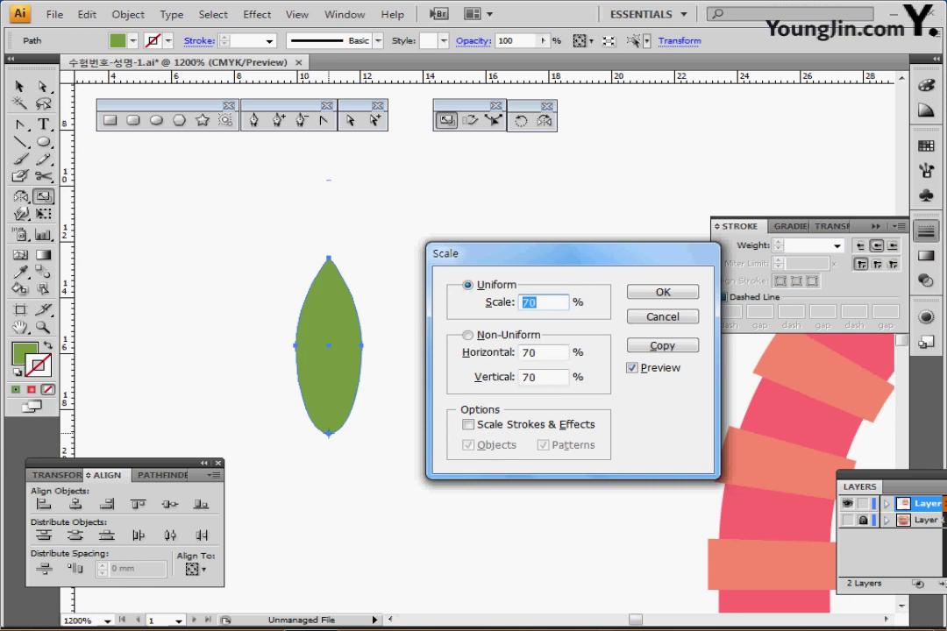
left_click(468, 334)
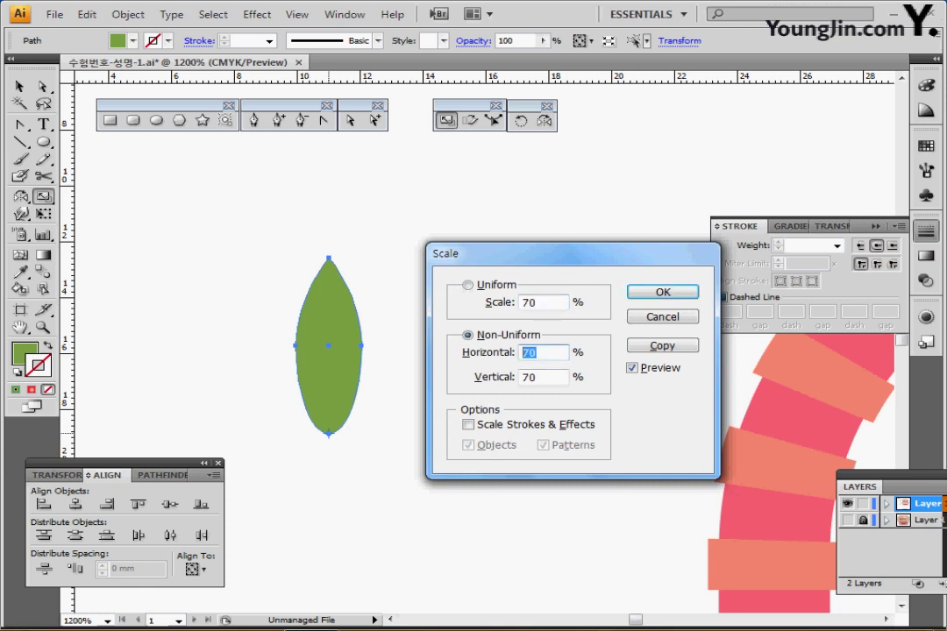
type("100")
key("Tab")
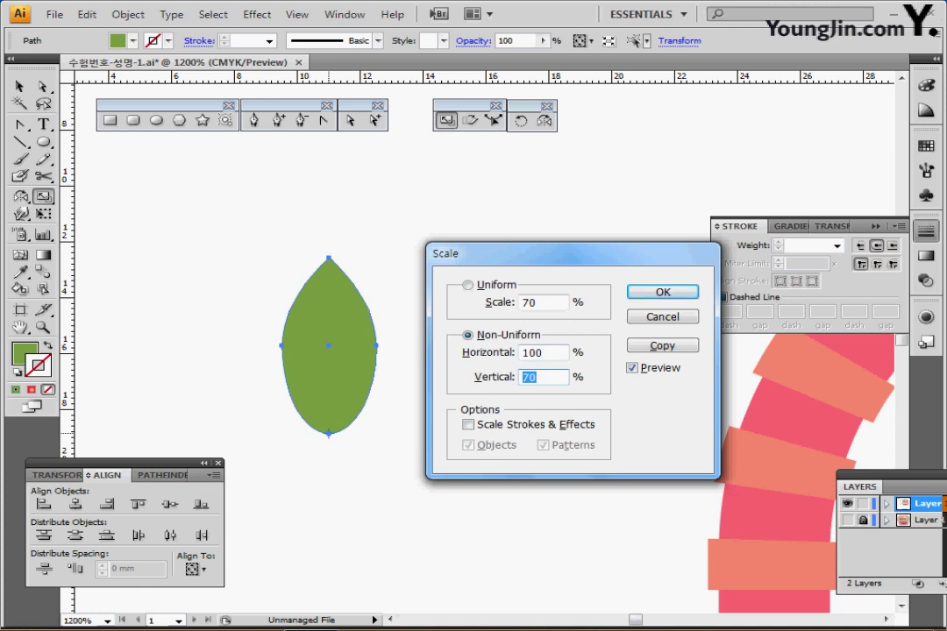
type("80")
left_click(662, 346)
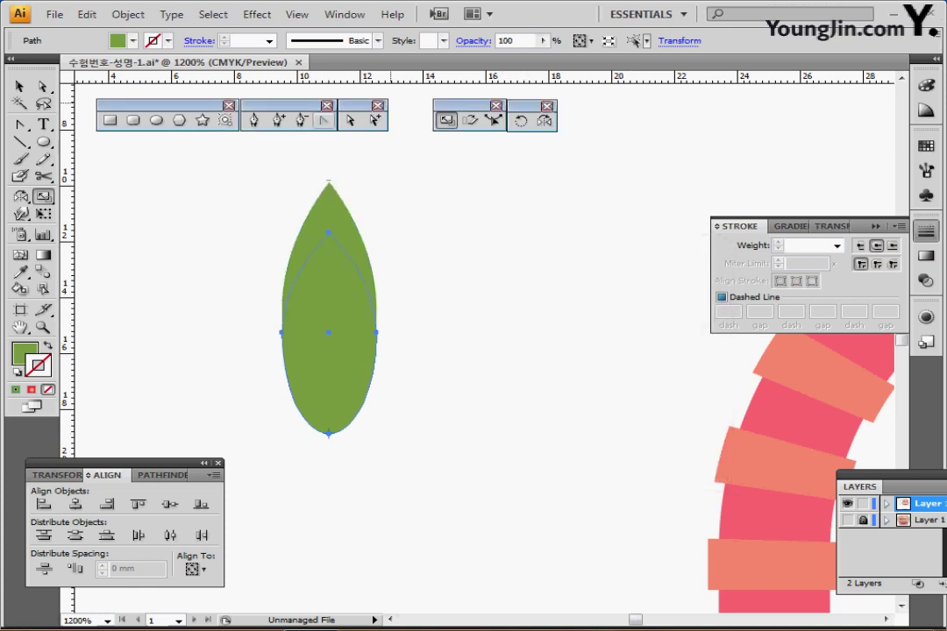
Rotate the shorter leaf copy by 45° about its bottom anchor point.
key("r")
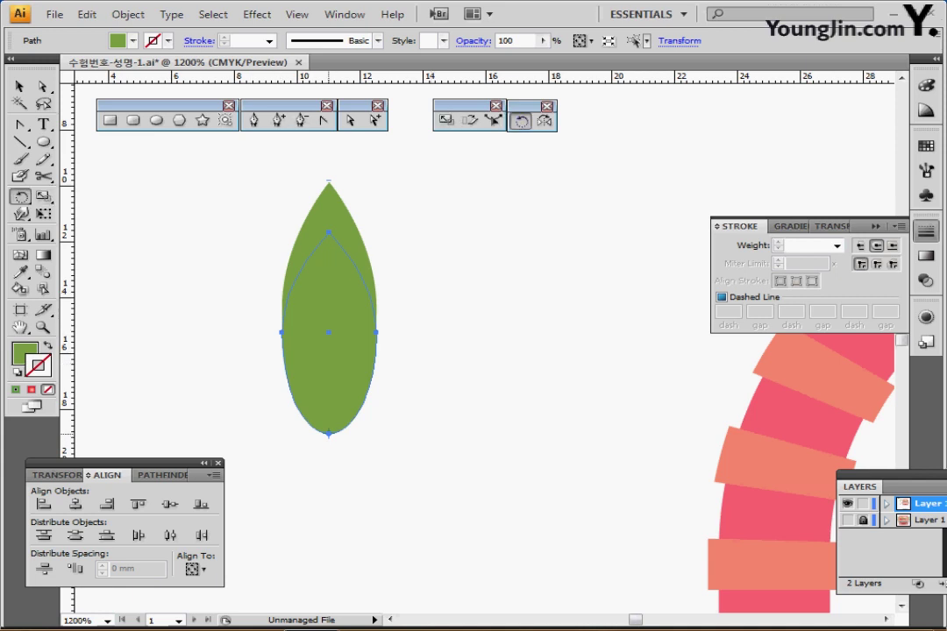
left_click(328, 433, "alt")
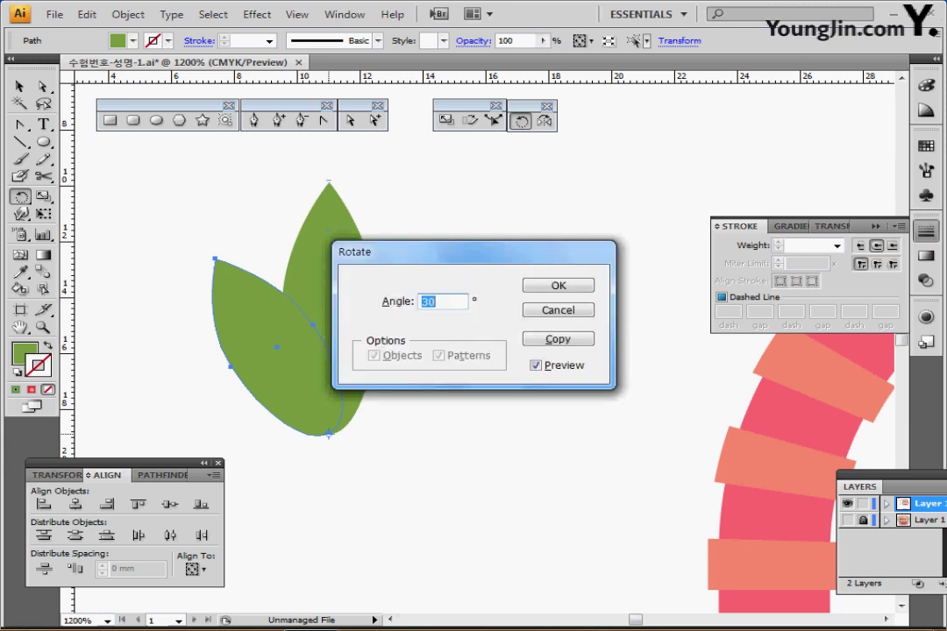
type("45")
key("Return")
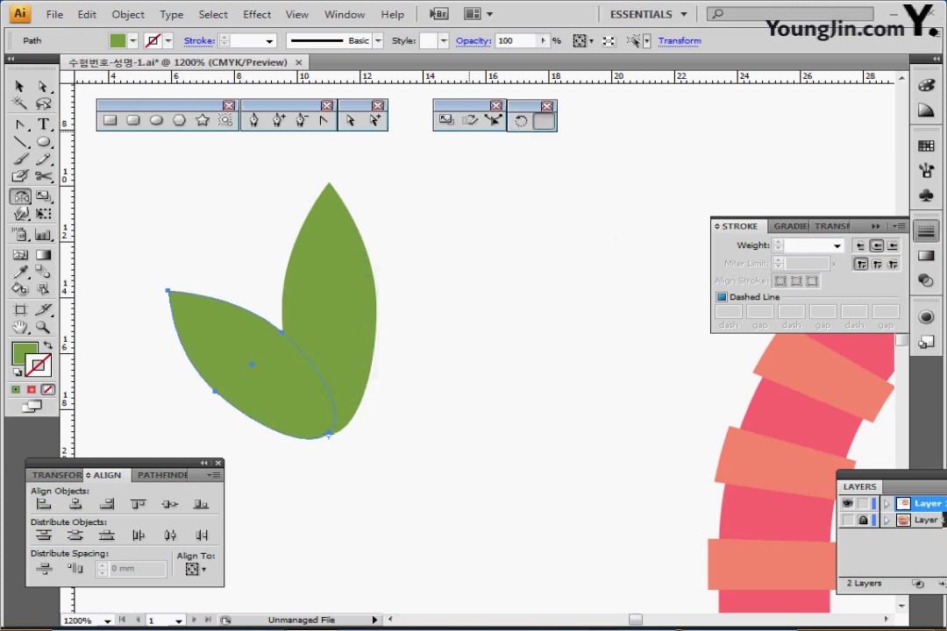
Create a mirrored copy of the tilted leaf across a vertical axis through the shared bottom point, and deselect it.
left_click(545, 121)
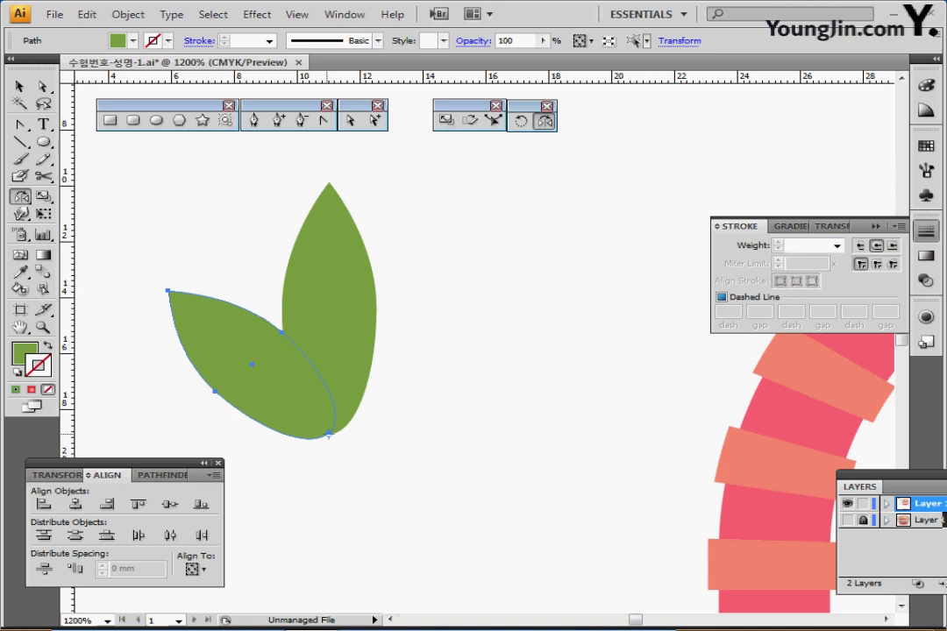
left_click(328, 434, "alt")
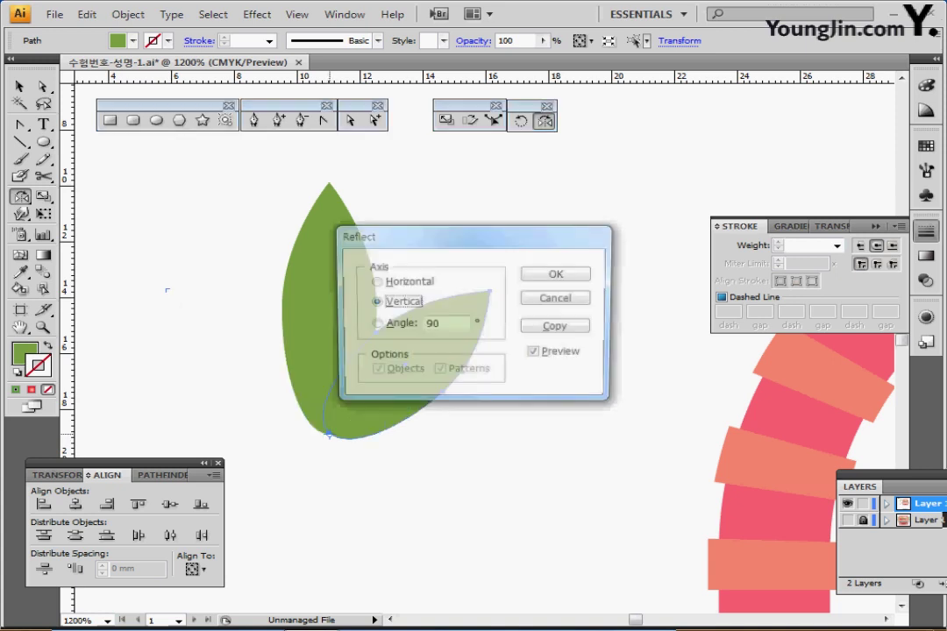
left_click(558, 327)
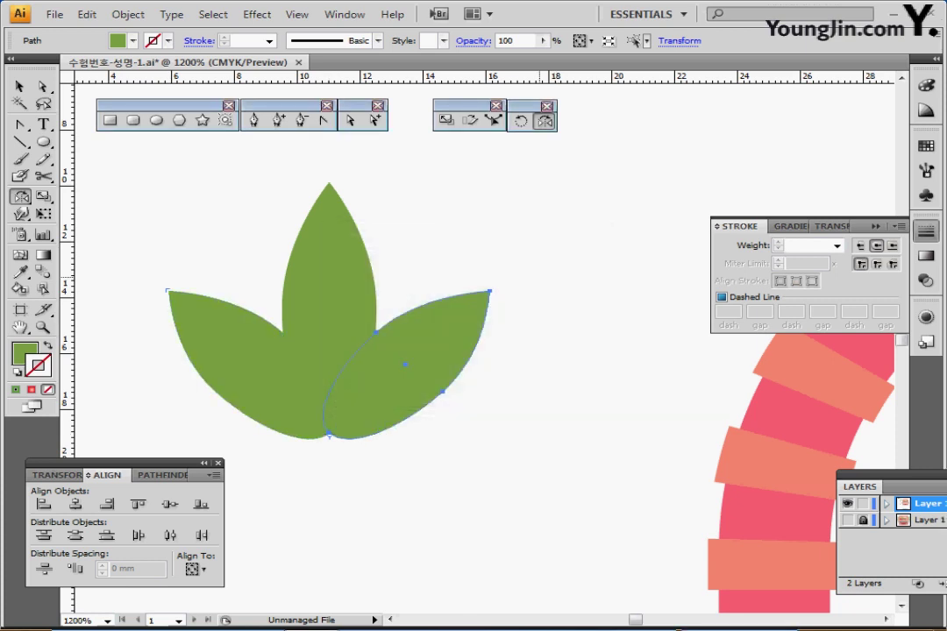
key("ctrl+shift+a")
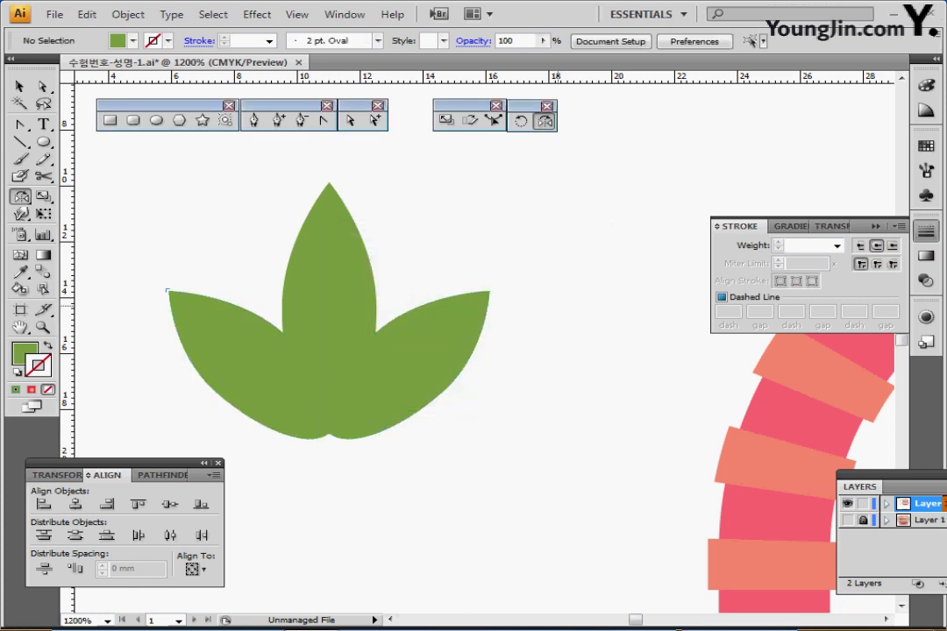
Select the three overlapping leaf shapes and unite them into one path.
left_click_drag(149, 236, 526, 409)
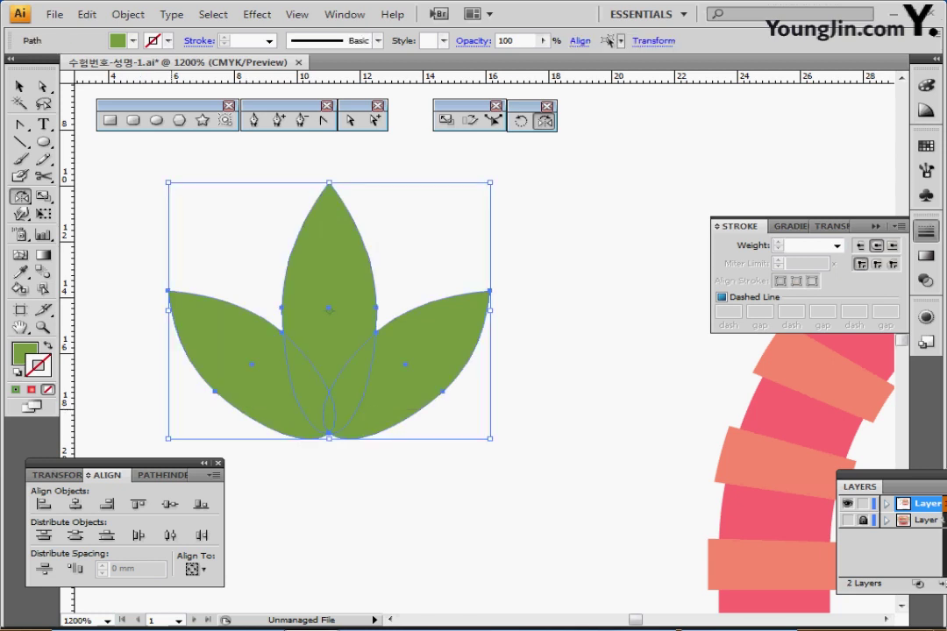
left_click(161, 475)
left_click(43, 506)
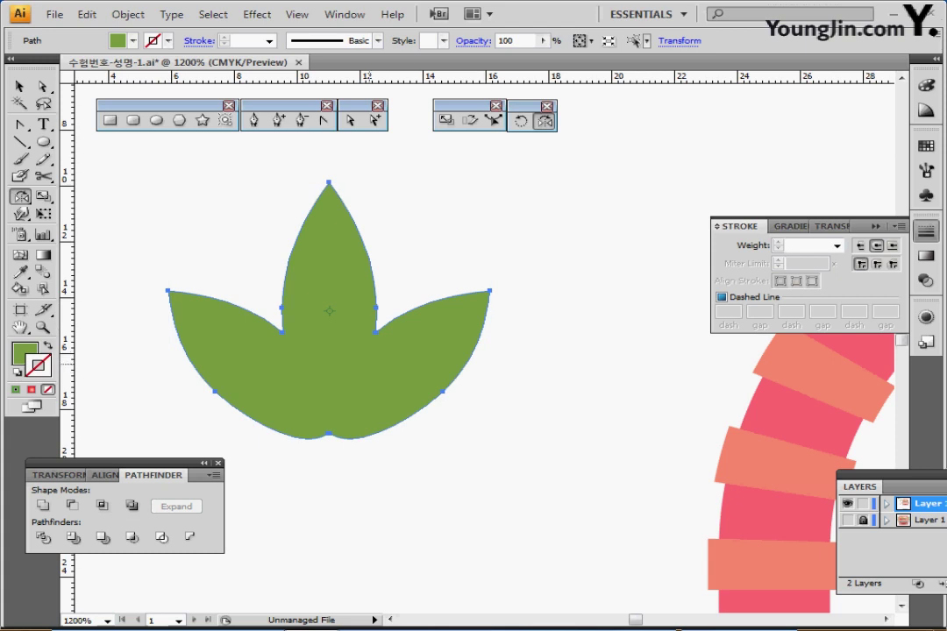
Draw a short curved stem with the Arc tool from the leaf's bottom center, running down and to the left.
scroll(409, 367, "down", 1)
scroll(409, 366, "right", 2)
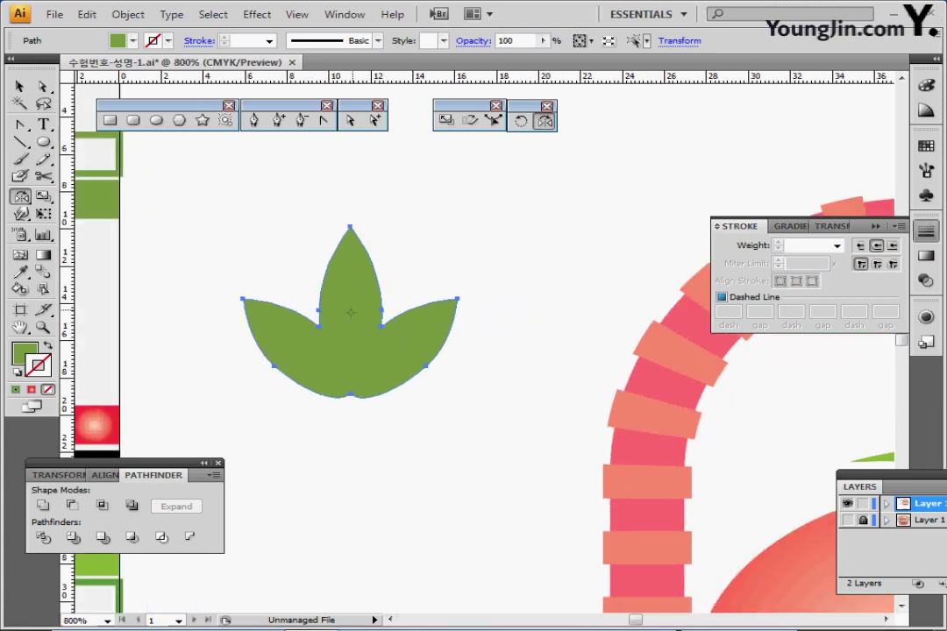
scroll(410, 367, "right", 1)
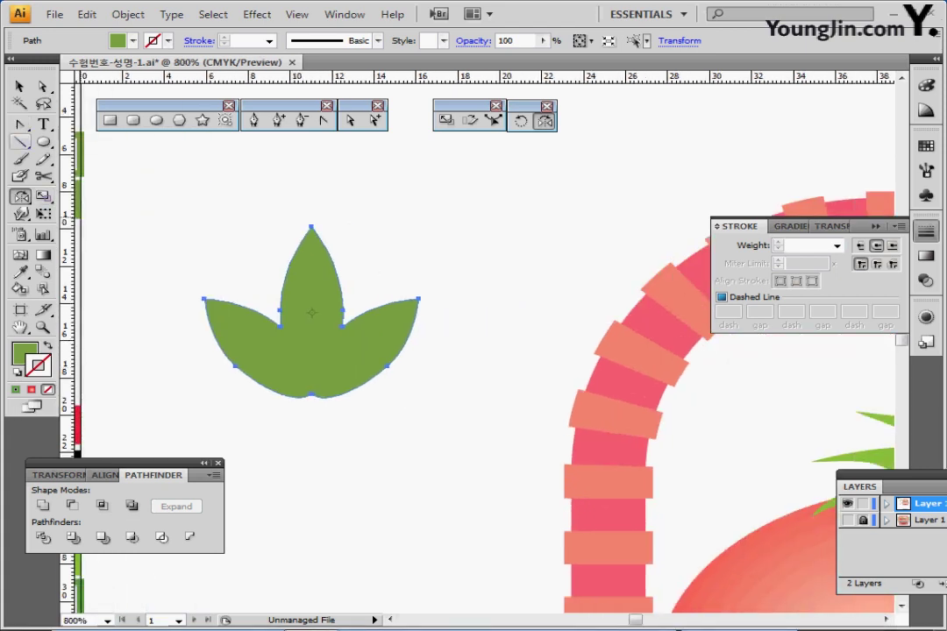
left_click_drag(20, 141, 65, 160)
left_click_drag(359, 439, 371, 380)
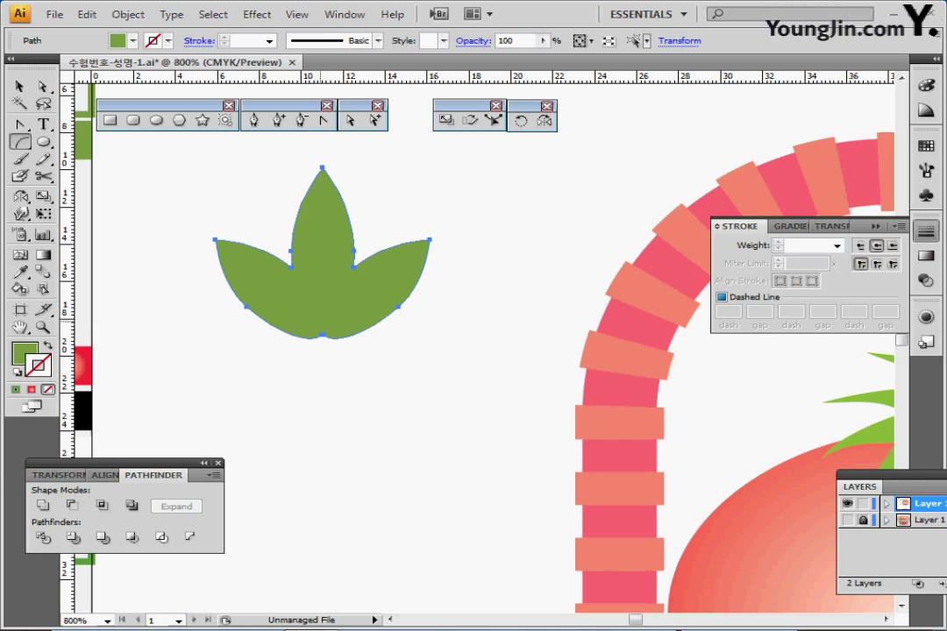
left_click_drag(321, 325, 297, 383)
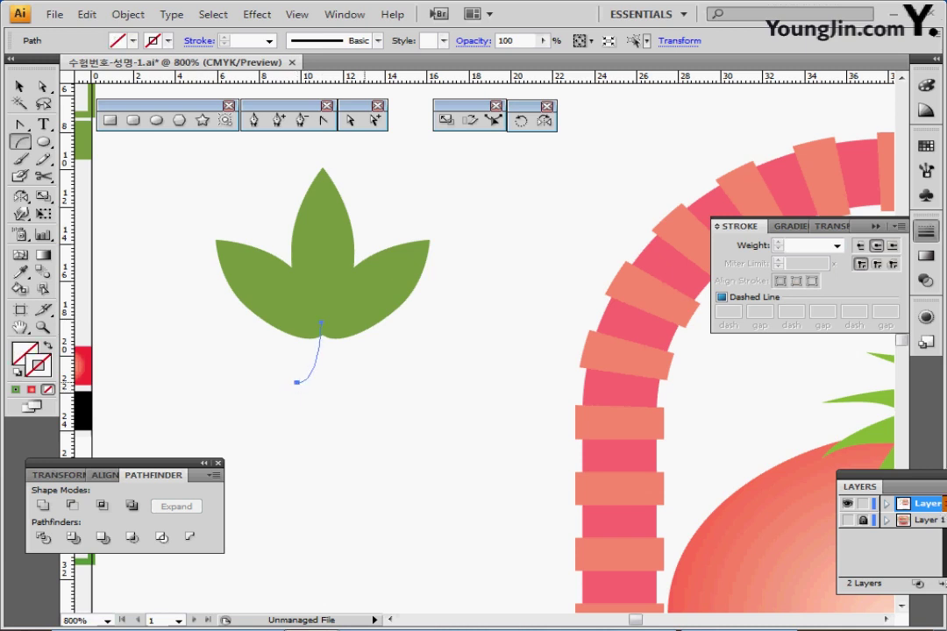
Give the stem the 1 pt olive green stroke of the outlined color sample beside the artboard.
left_click_drag(265, 263, 315, 333)
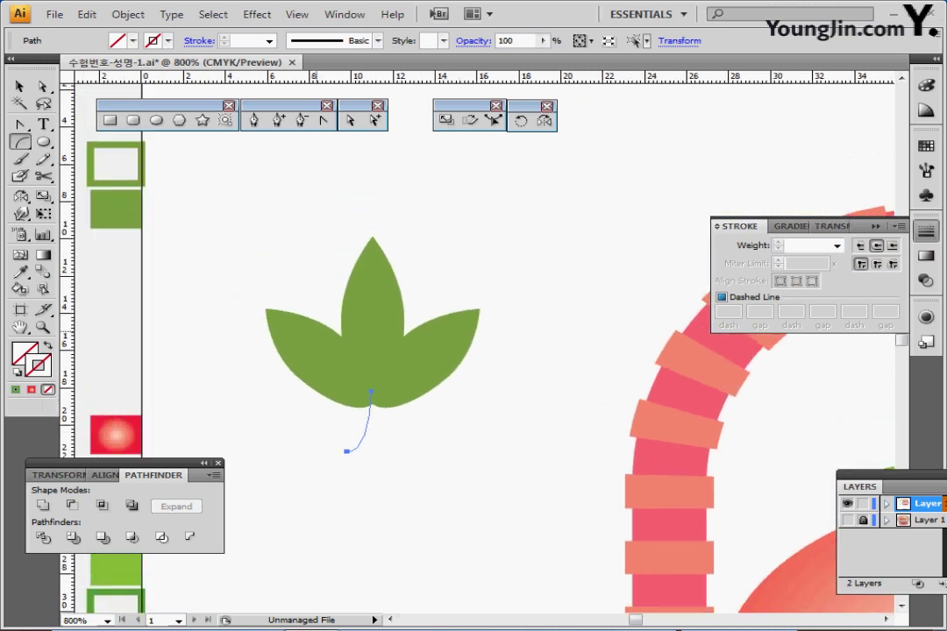
key("i")
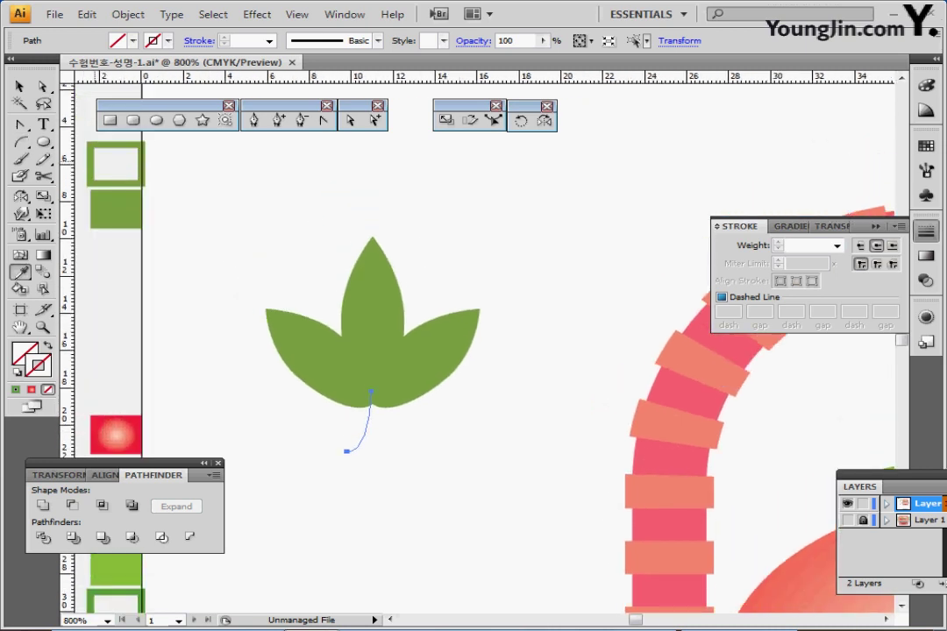
left_click(89, 168)
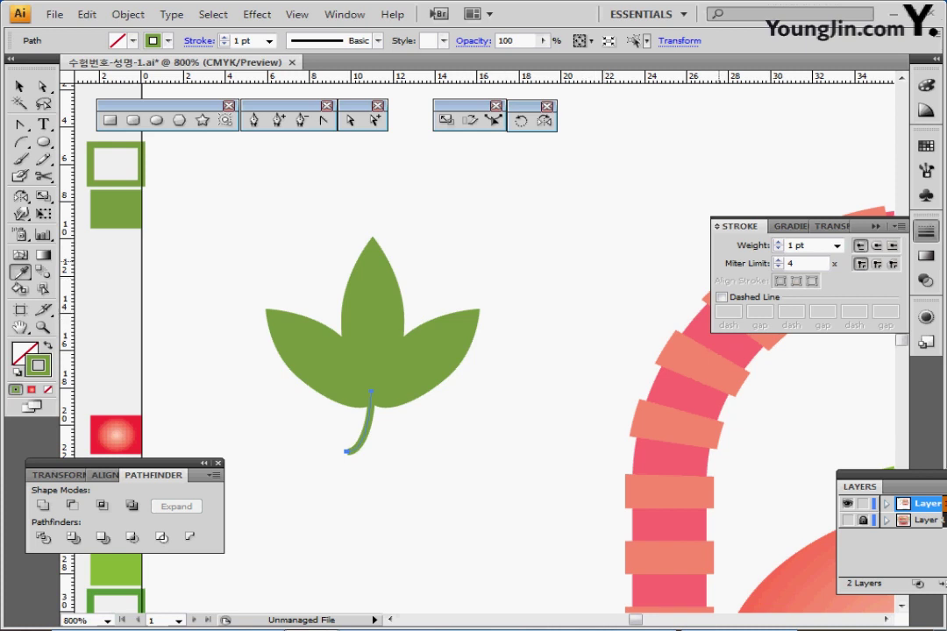
Select the leaf and its stem together and group them.
key("ctrl+shift+a")
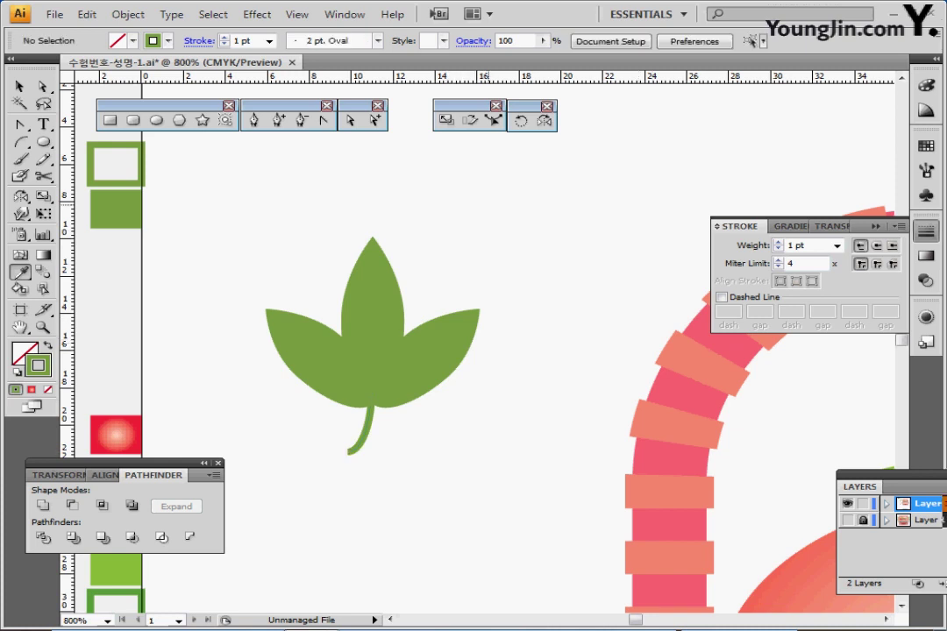
left_click_drag(509, 251, 297, 470)
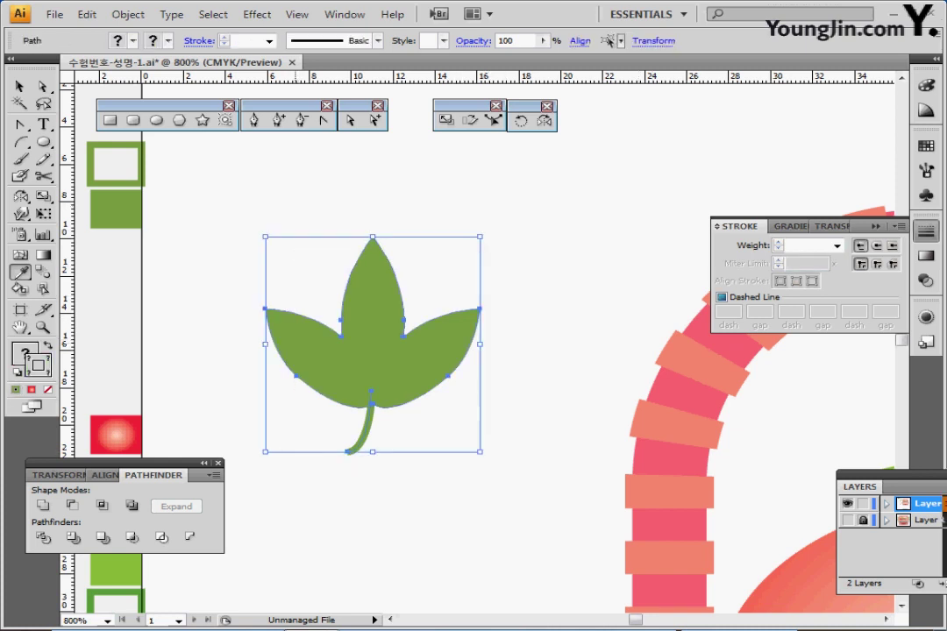
key("ctrl+g")
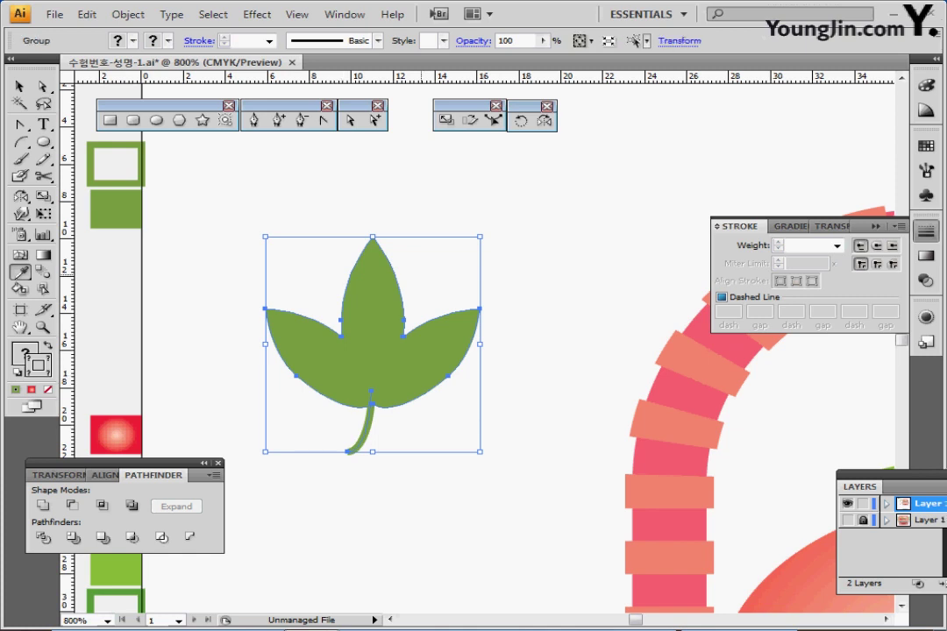
Draw a curved vine with the Pen tool from the basket rim, bowing outward to about X 18 mm and ending near X 25 mm, Y -10 mm.
key("ctrl+shift+b")
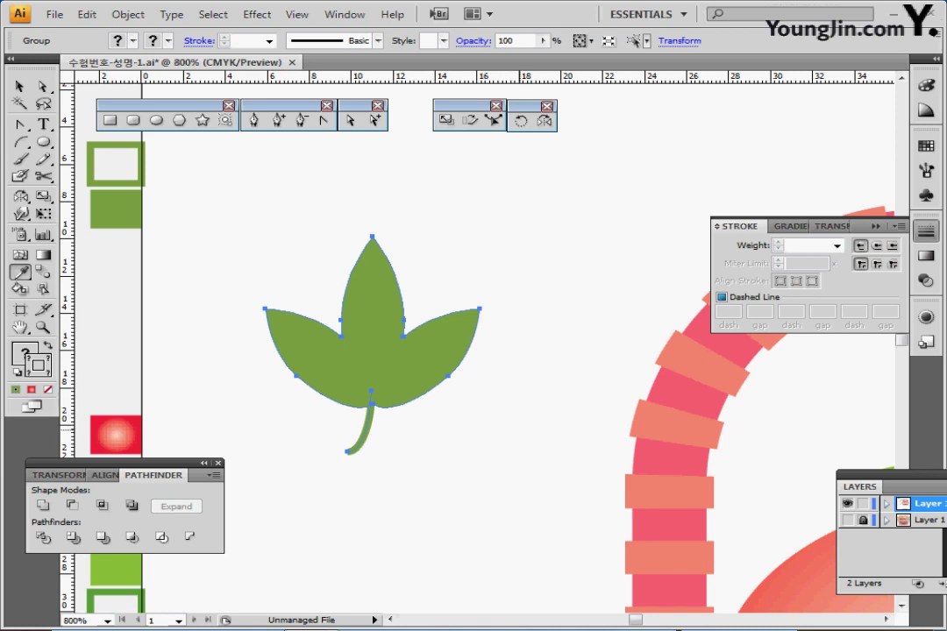
key("ctrl+minus")
left_click_drag(552, 420, 276, 337)
key("ctrl+minus")
key("ctrl+shift+a")
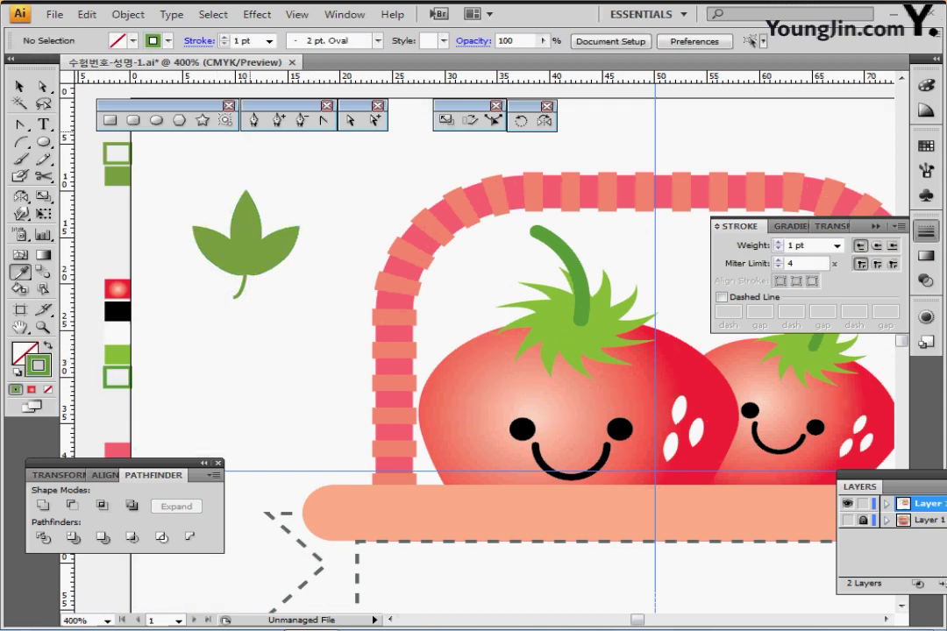
left_click(255, 120)
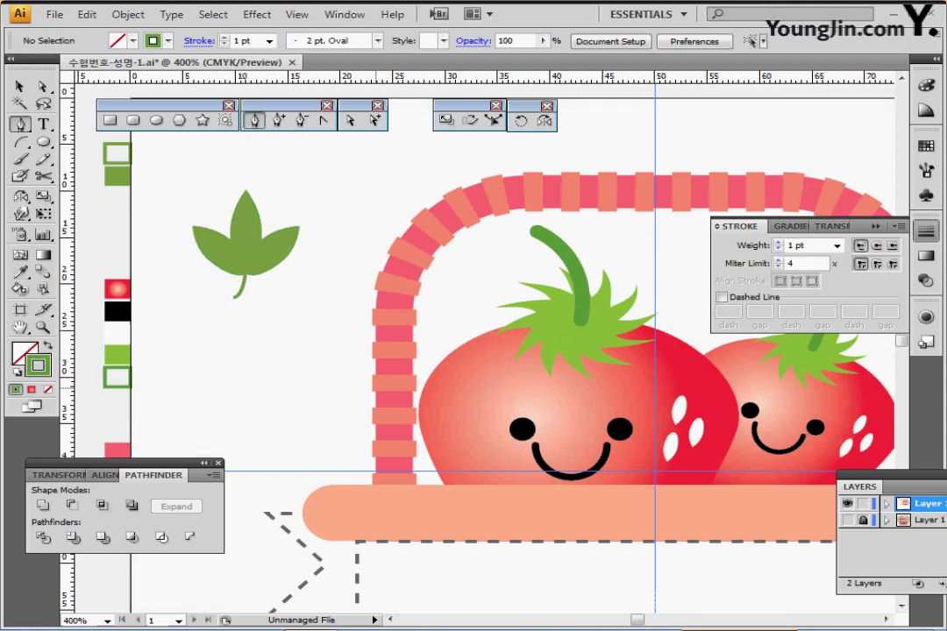
key("ctrl+minus")
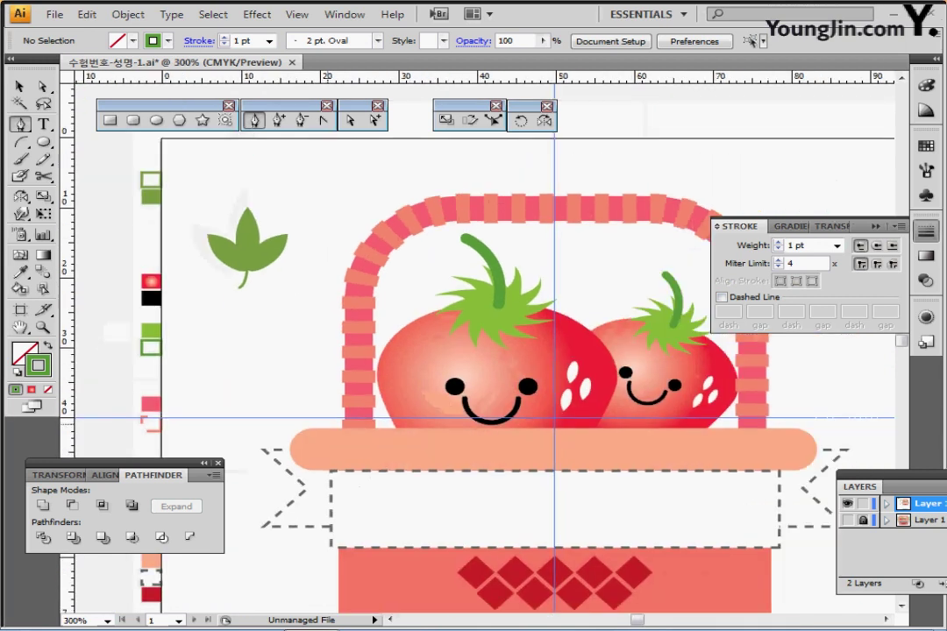
left_click_drag(344, 425, 333, 419)
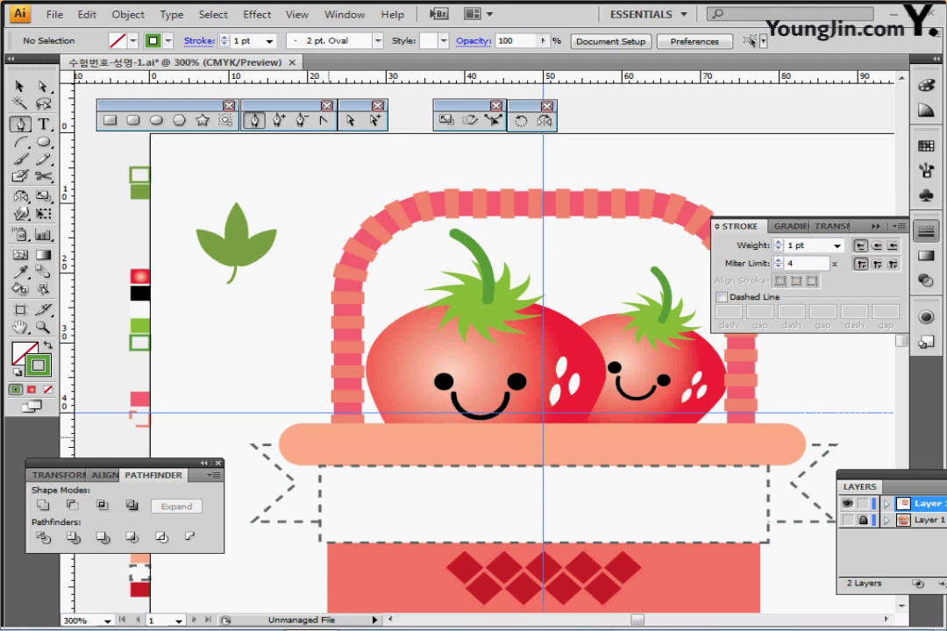
left_click(327, 436)
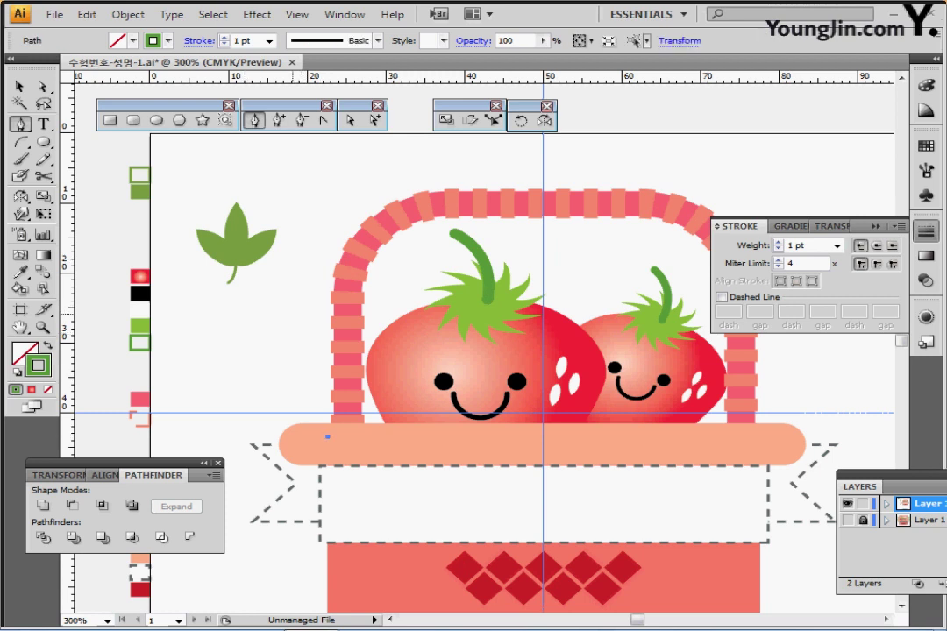
left_click_drag(292, 313, 292, 235)
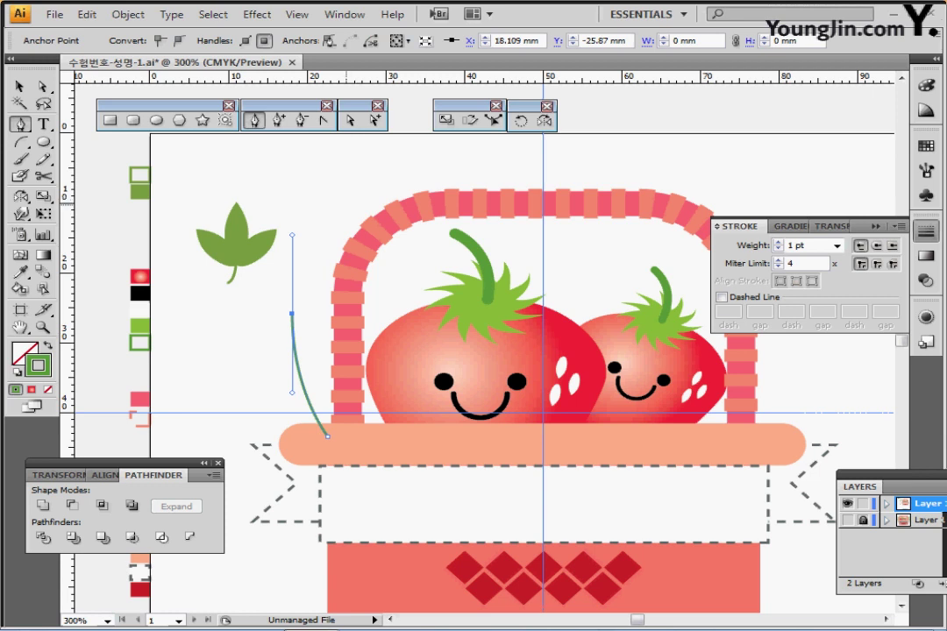
left_click(346, 205)
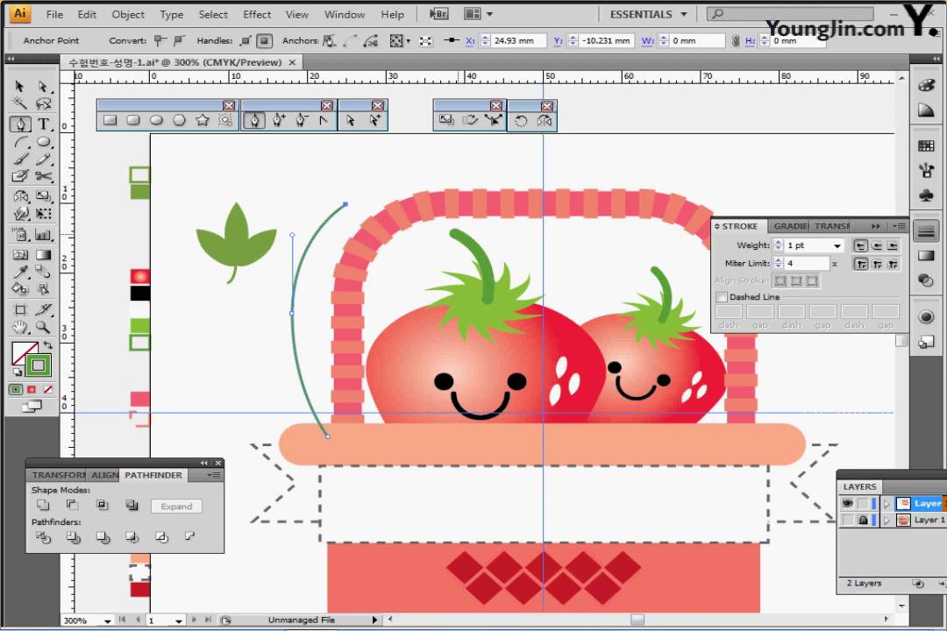
left_click(321, 176, "ctrl")
Make a uniformly scaled 80% copy of the leaf group and repeat that transformation to get a third, still smaller leaf.
left_click(207, 246, "ctrl")
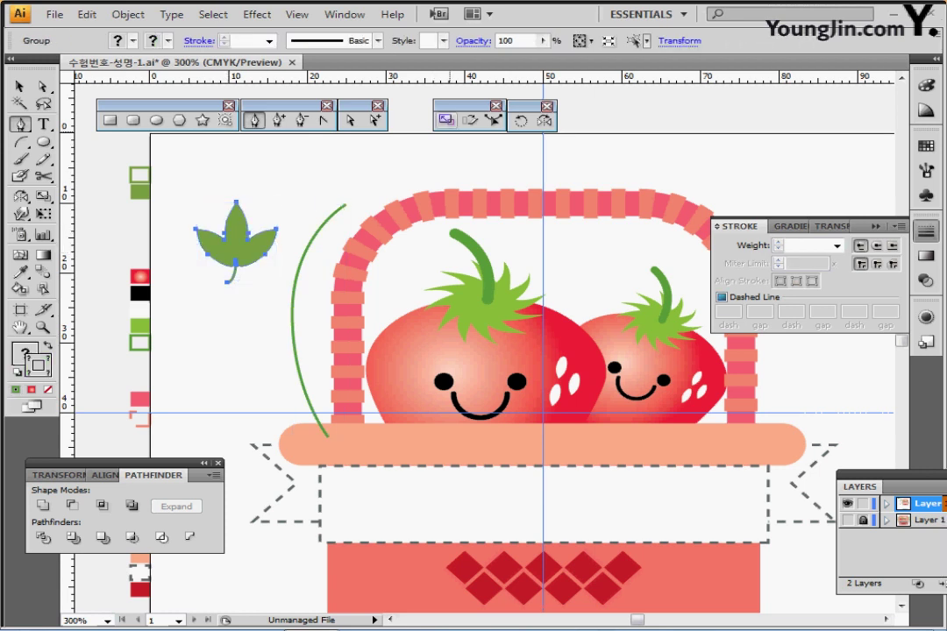
double_click(446, 120)
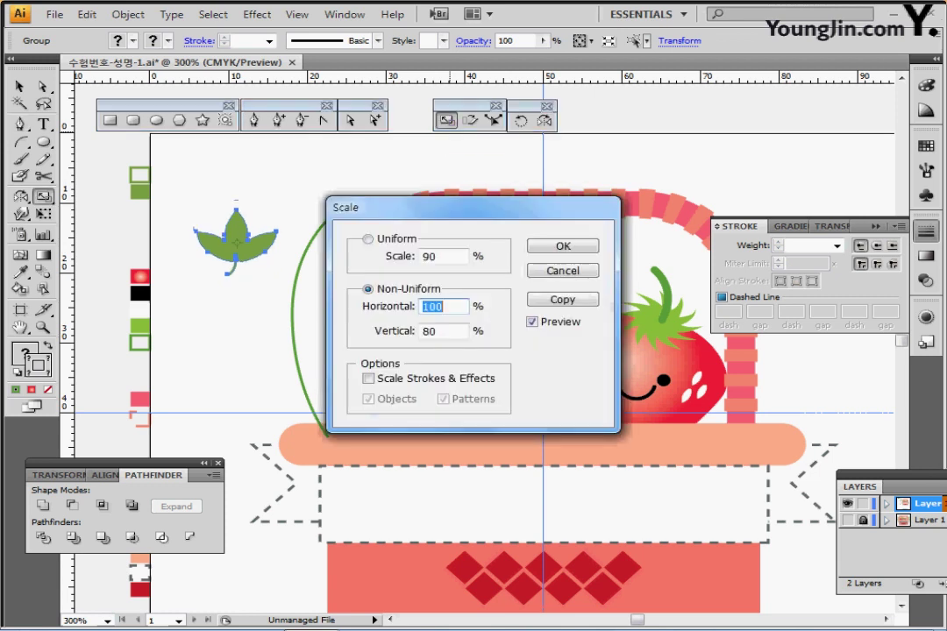
key("alt+u")
type("80")
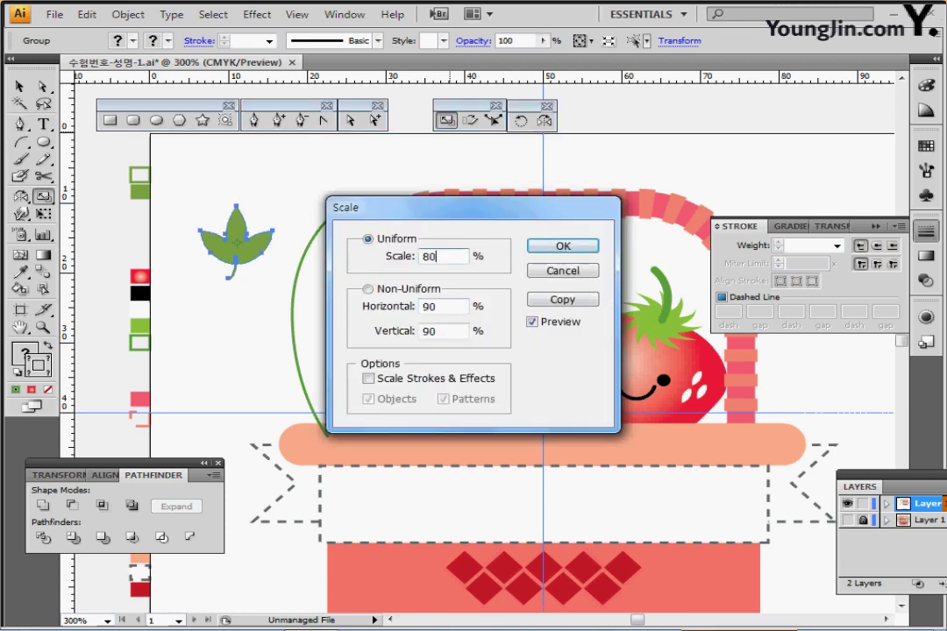
left_click_drag(470, 208, 504, 200)
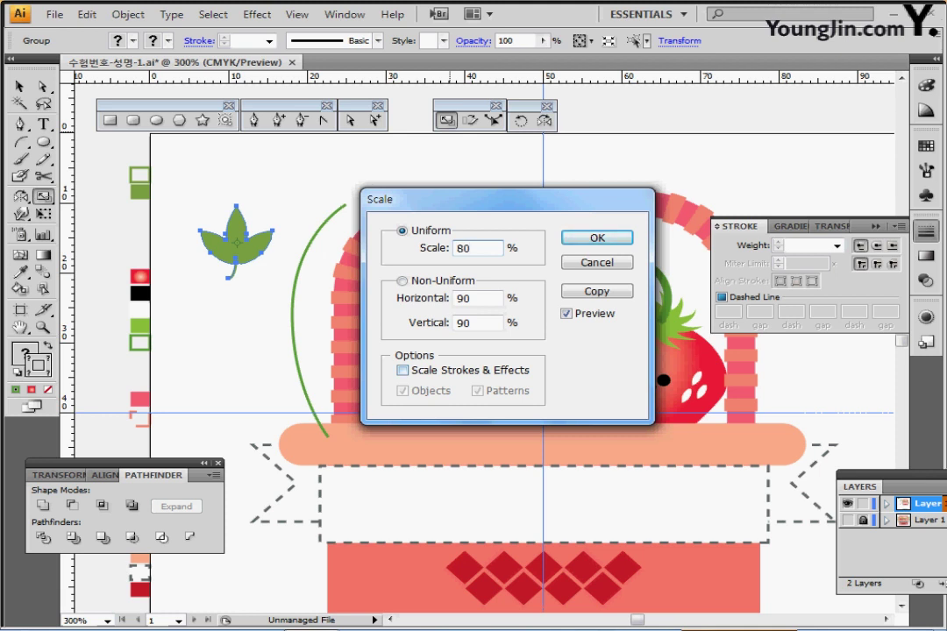
key("Escape")
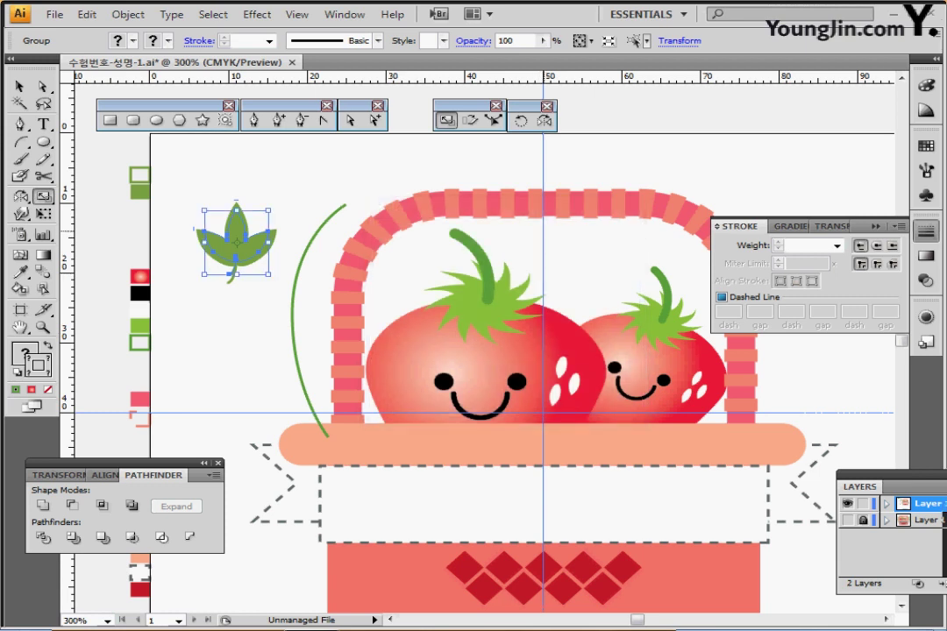
key("ctrl+d")
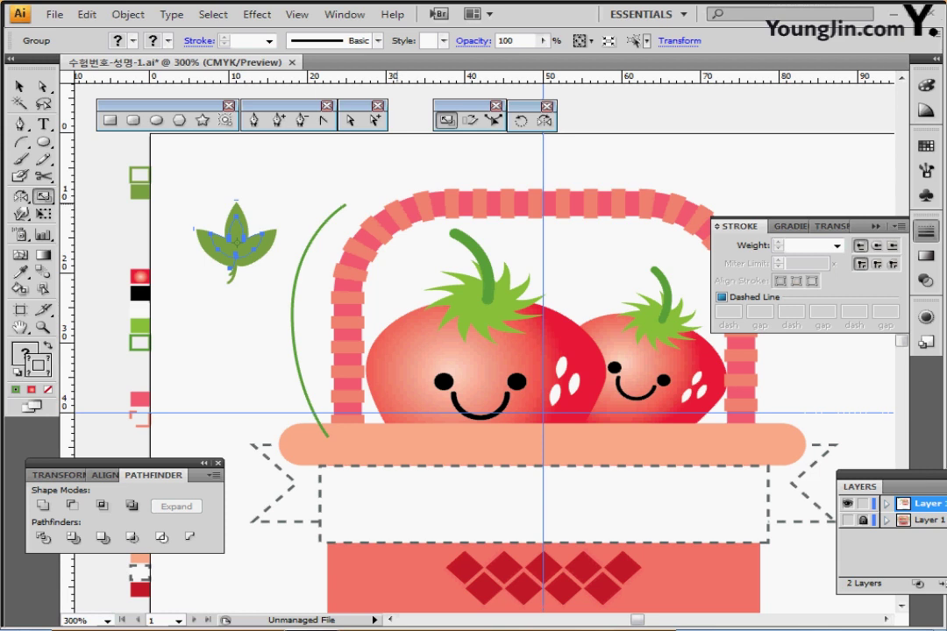
Spread the three leaves along the vine, with the smallest near its tip, the medium one midway and the largest near the basket rim.
left_click_drag(235, 244, 266, 290)
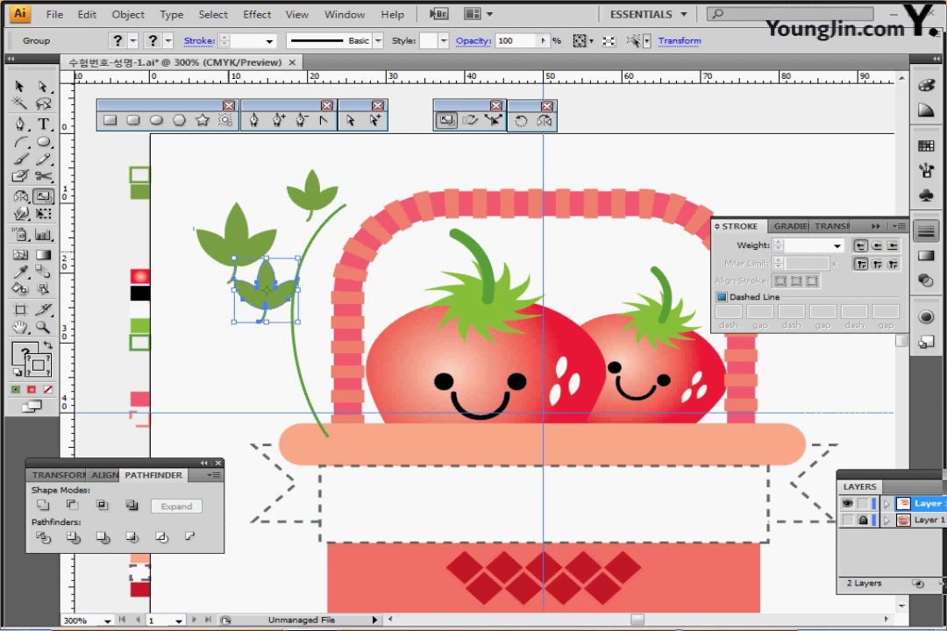
left_click_drag(231, 254, 243, 371)
key("ctrl+z")
left_click_drag(267, 283, 270, 274)
left_click(291, 232, "ctrl")
left_click_drag(321, 195, 322, 201)
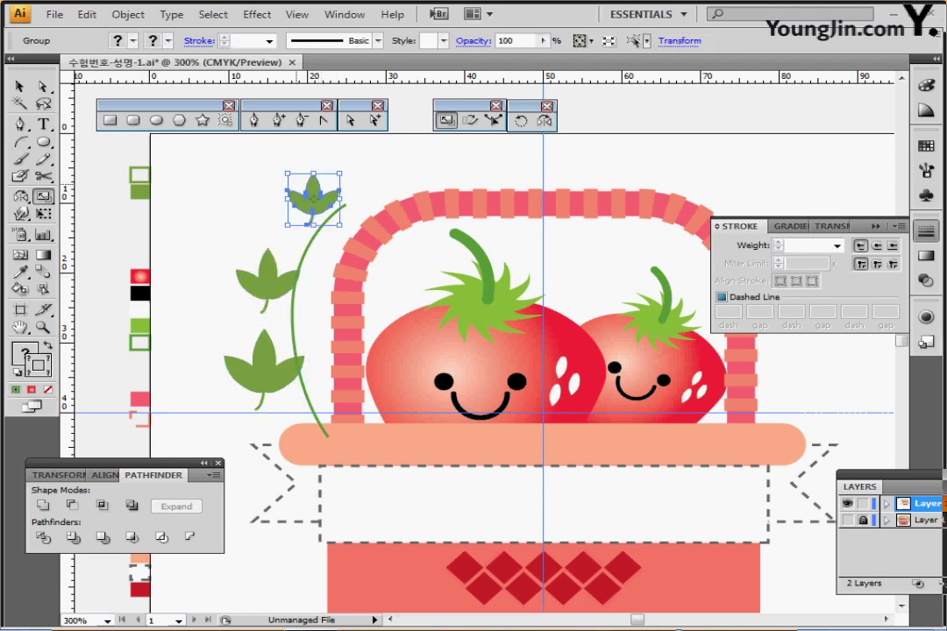
Select only the stem of the smallest leaf and delete it.
left_click(374, 120)
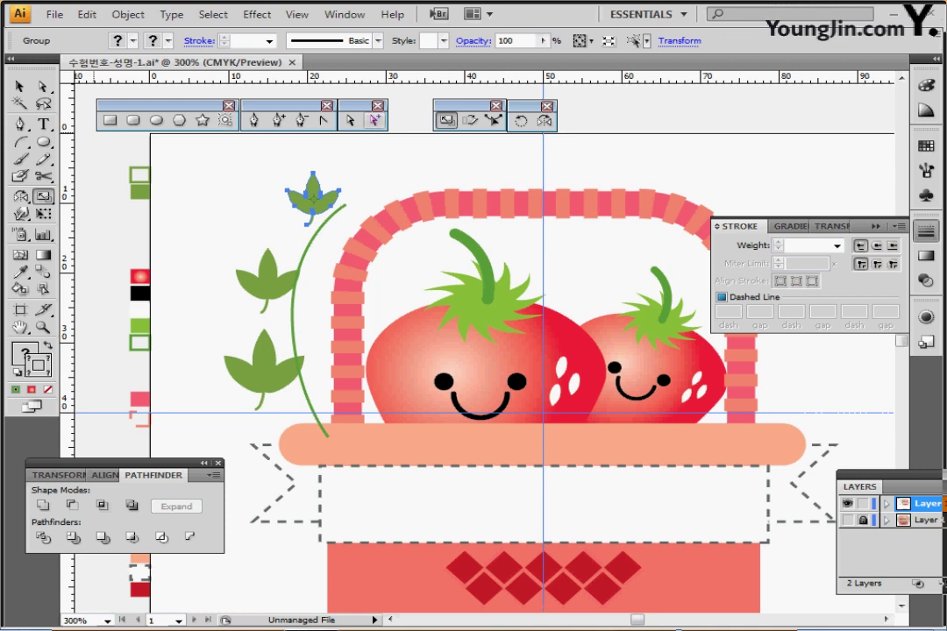
left_click(314, 224)
left_click(308, 224)
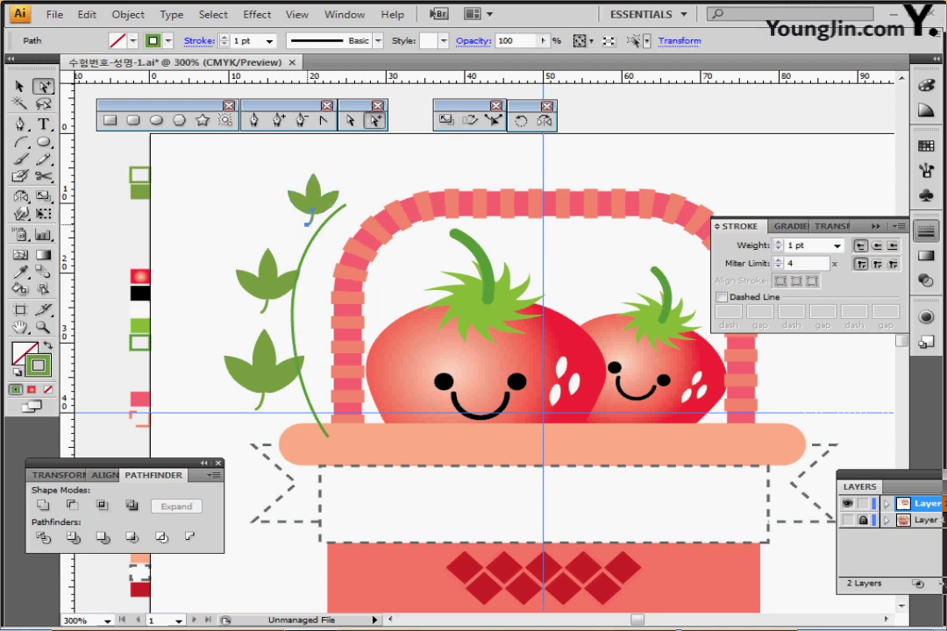
key("ctrl+shift+a")
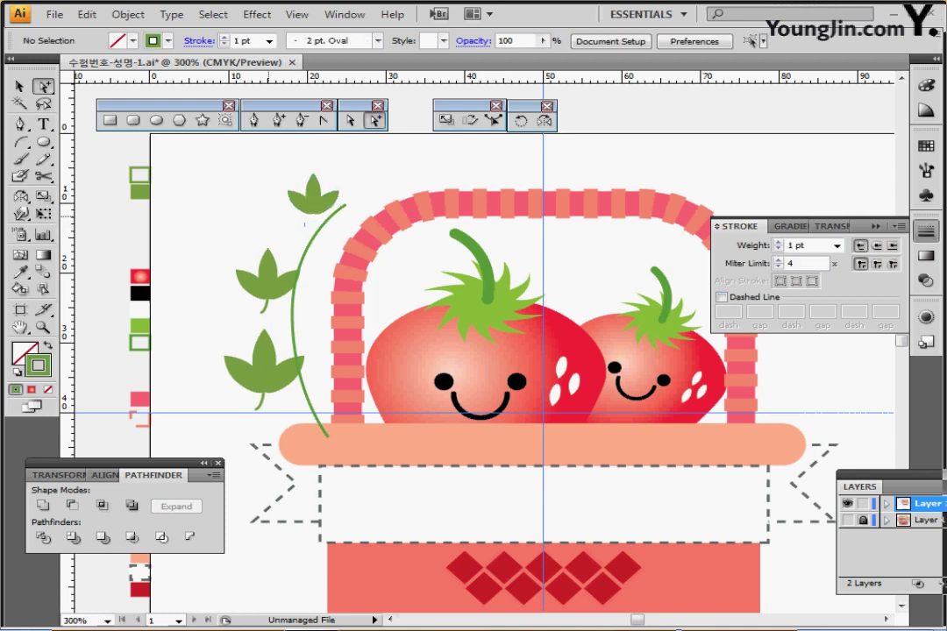
Move the smallest leaf onto the vine's upper tip and rotate it clockwise to follow the curve.
left_click(17, 86)
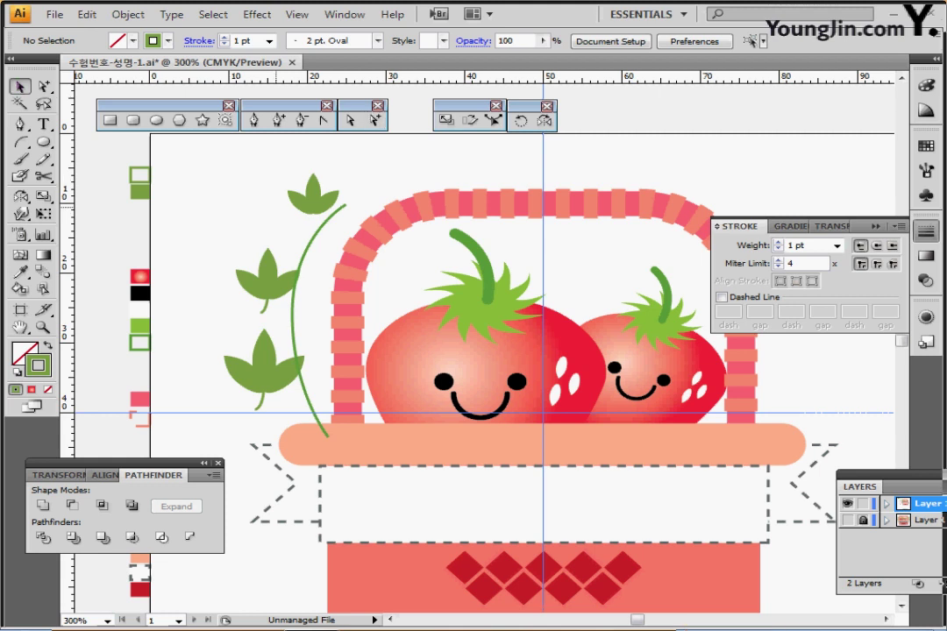
left_click_drag(319, 189, 337, 211)
left_click(274, 225)
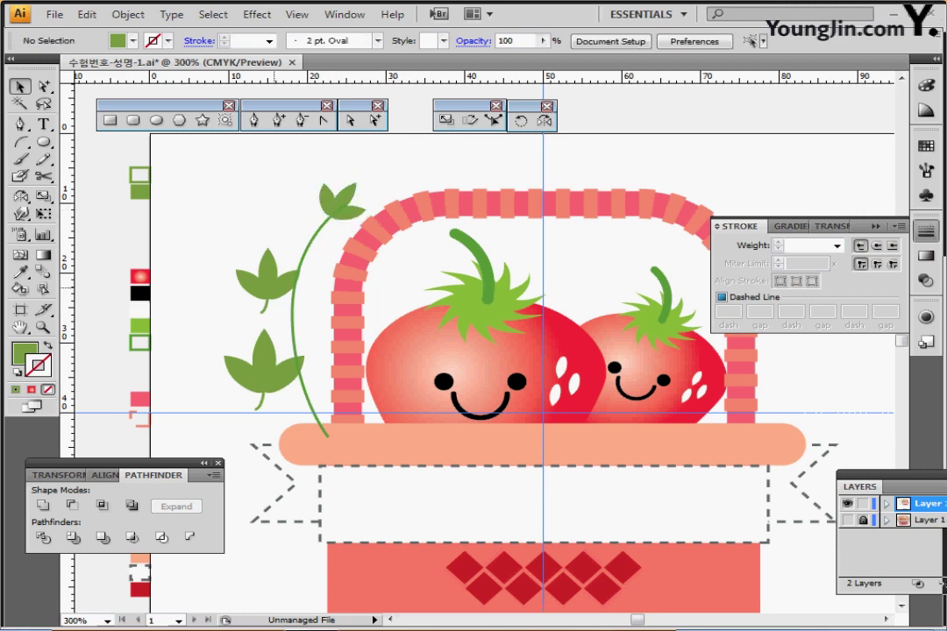
Move the medium leaf closer to the vine and rotate it counterclockwise so its stem joins the curve.
left_click_drag(281, 285, 290, 277)
left_click(274, 285)
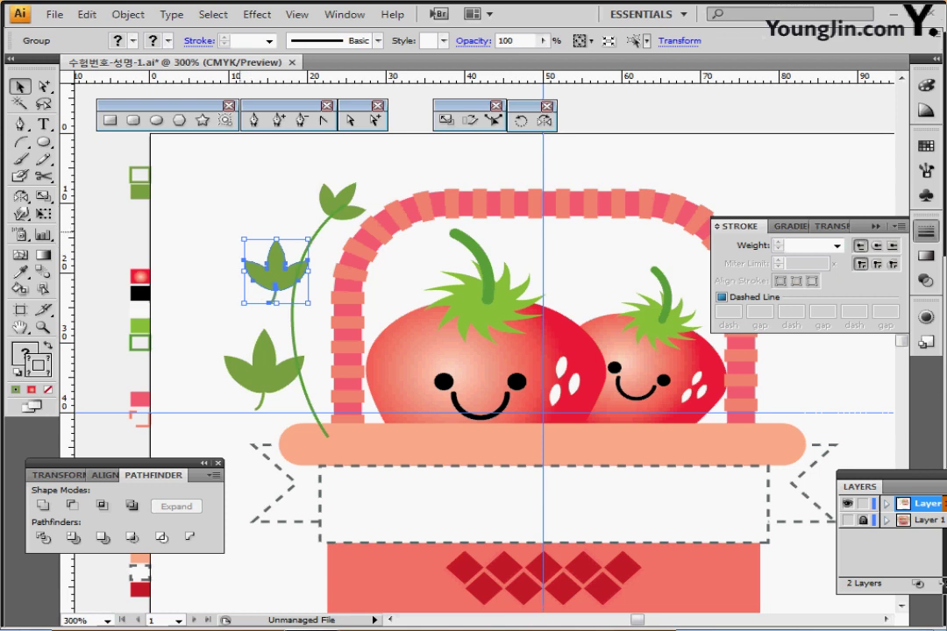
left_click_drag(238, 233, 222, 259)
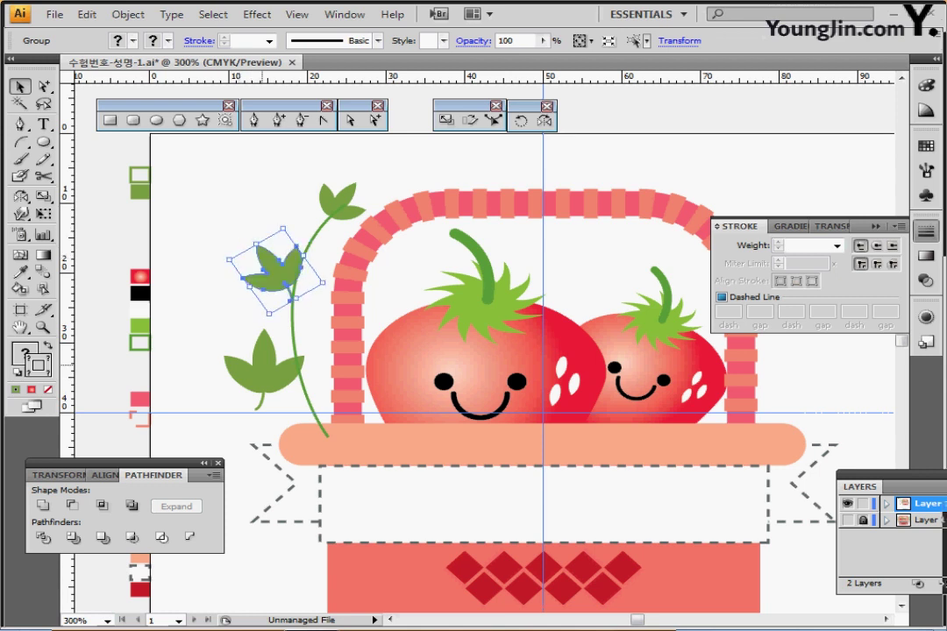
Rotate the largest leaf counterclockwise so its stem reaches the lower part of the vine.
left_click(262, 364)
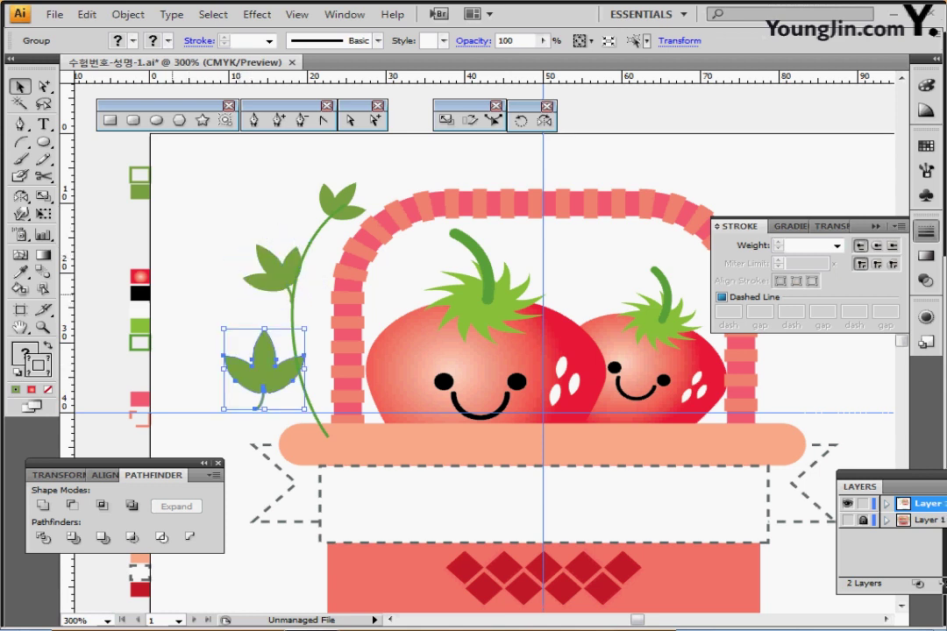
left_click_drag(218, 325, 192, 397)
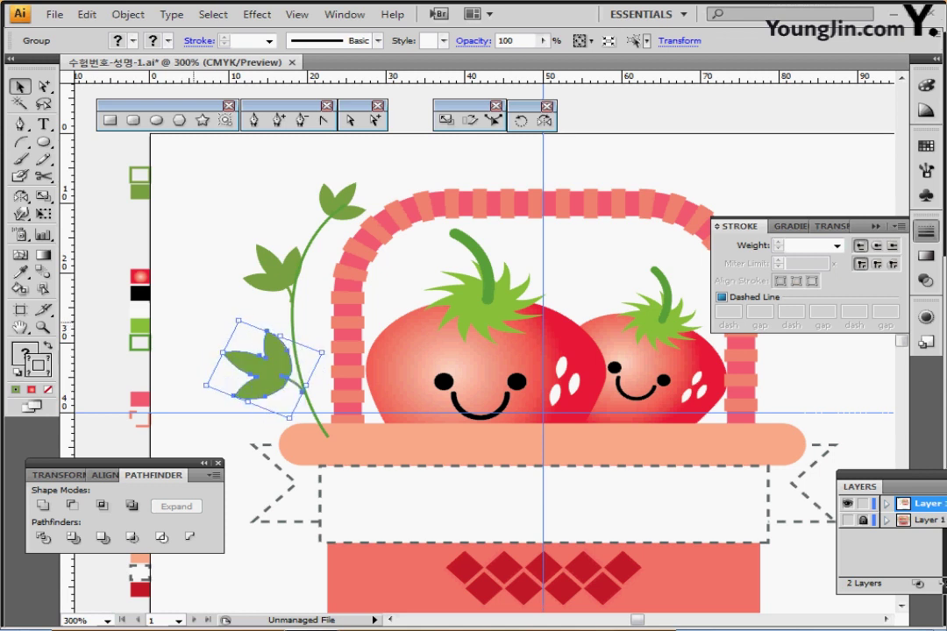
left_click(191, 291)
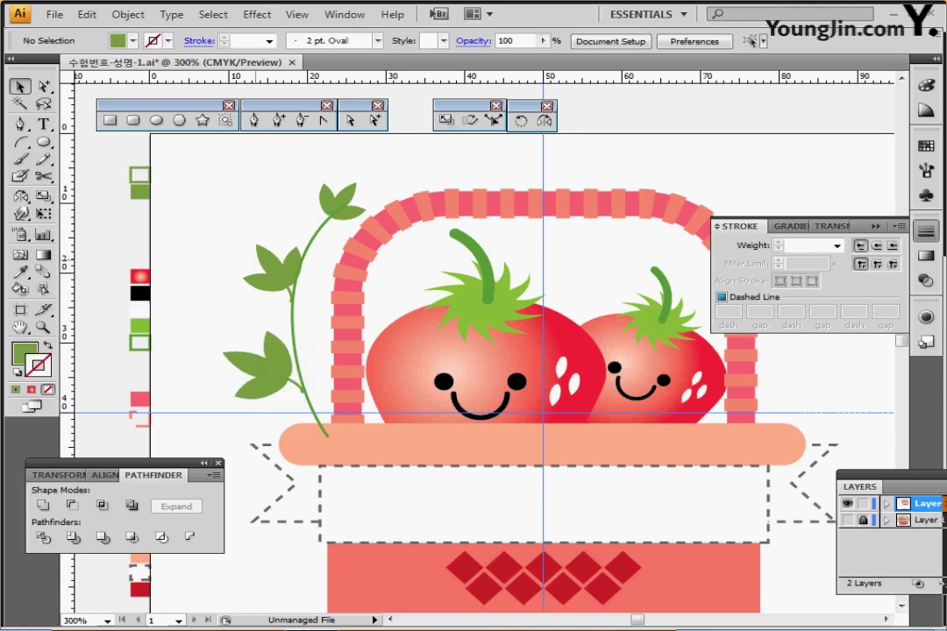
Rotate the medium leaf slightly further counterclockwise to refine how its stem meets the vine.
left_click(280, 273)
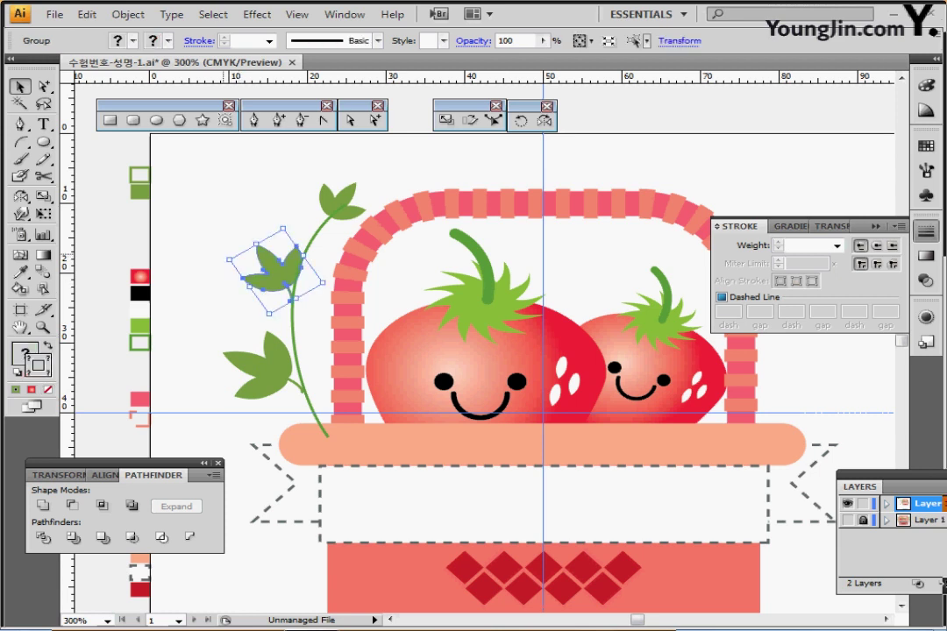
left_click_drag(225, 258, 223, 264)
left_click(216, 270)
left_click(275, 269)
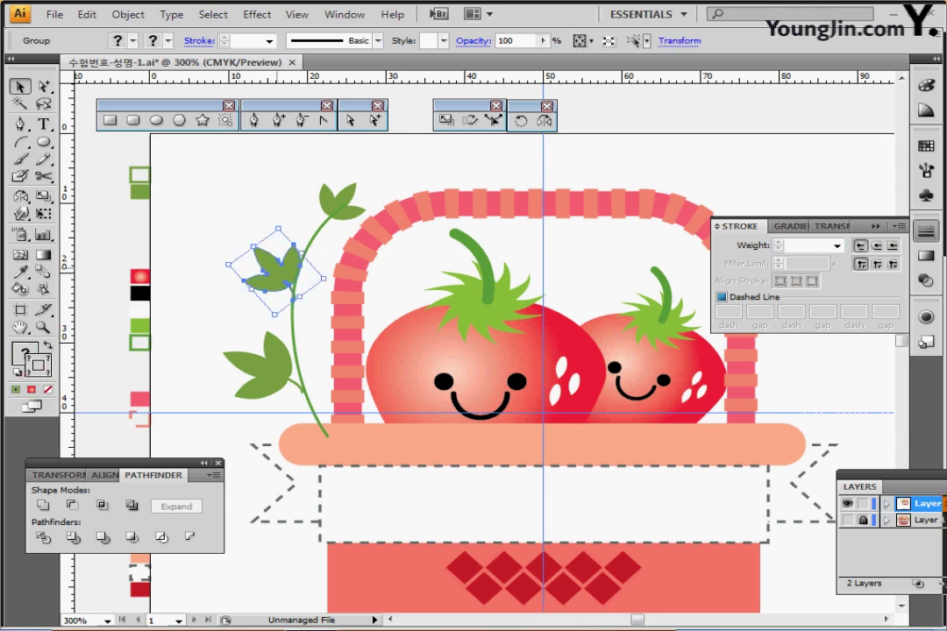
left_click(219, 270)
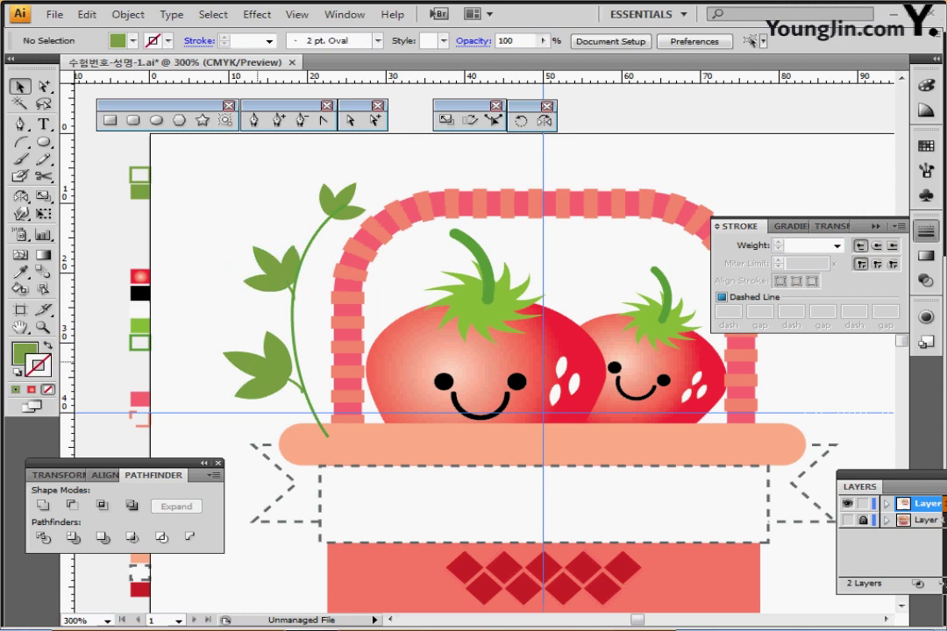
Fine-tune the largest leaf's rotation and nudge it slightly toward the vine so its stem attaches to the curve.
left_click(254, 354)
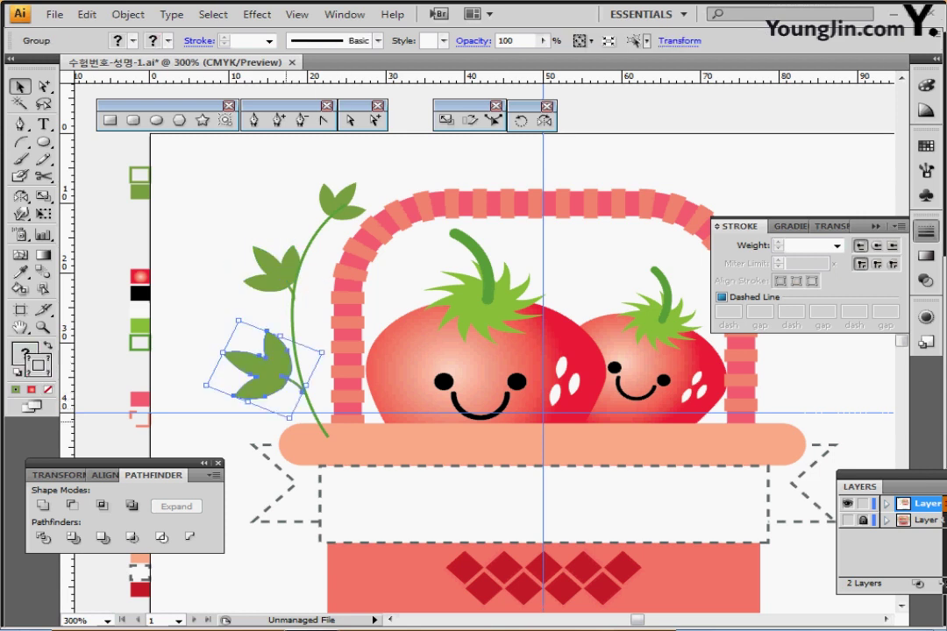
left_click_drag(289, 425, 294, 423)
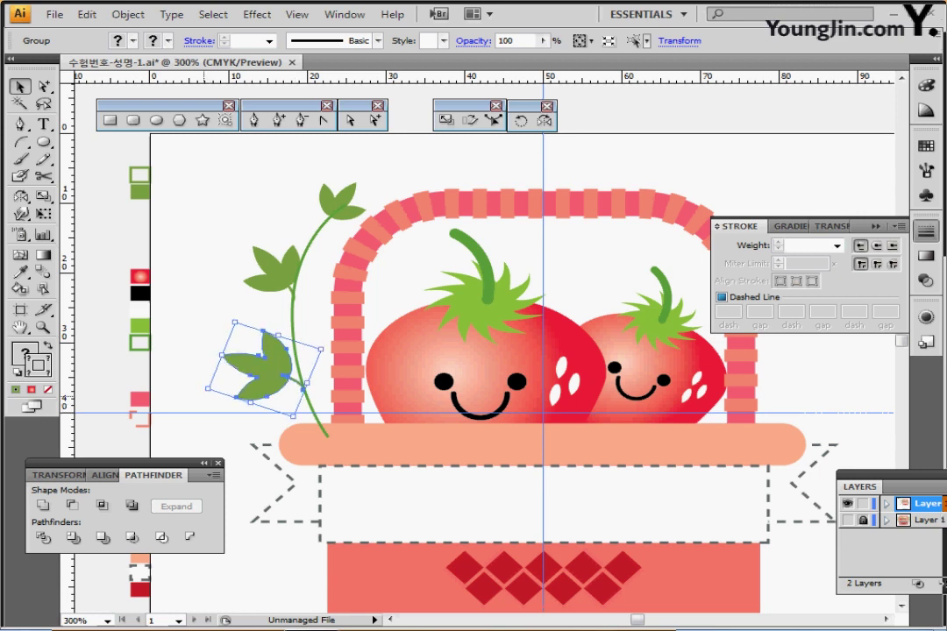
left_click_drag(202, 397, 201, 392)
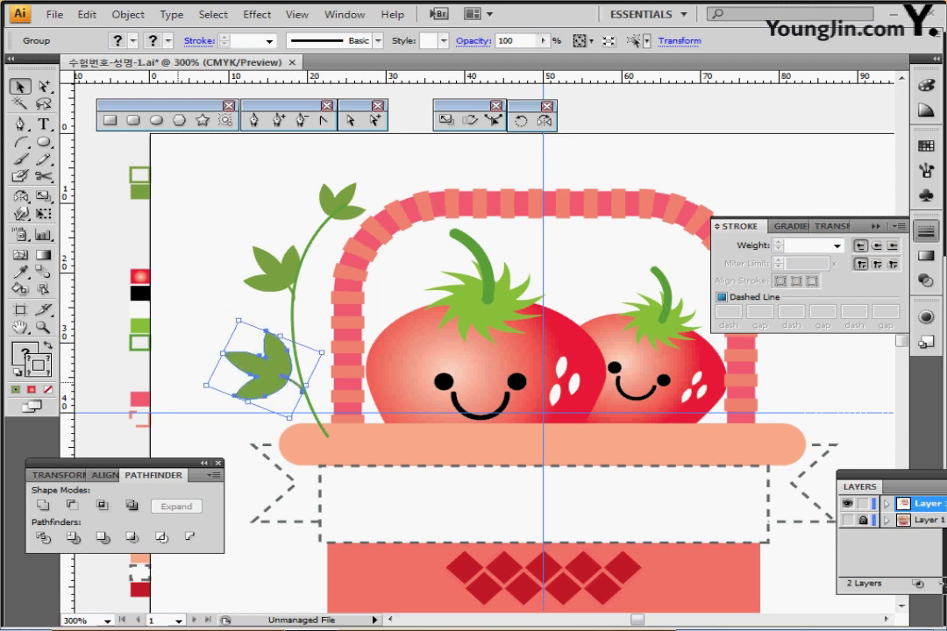
left_click(220, 345)
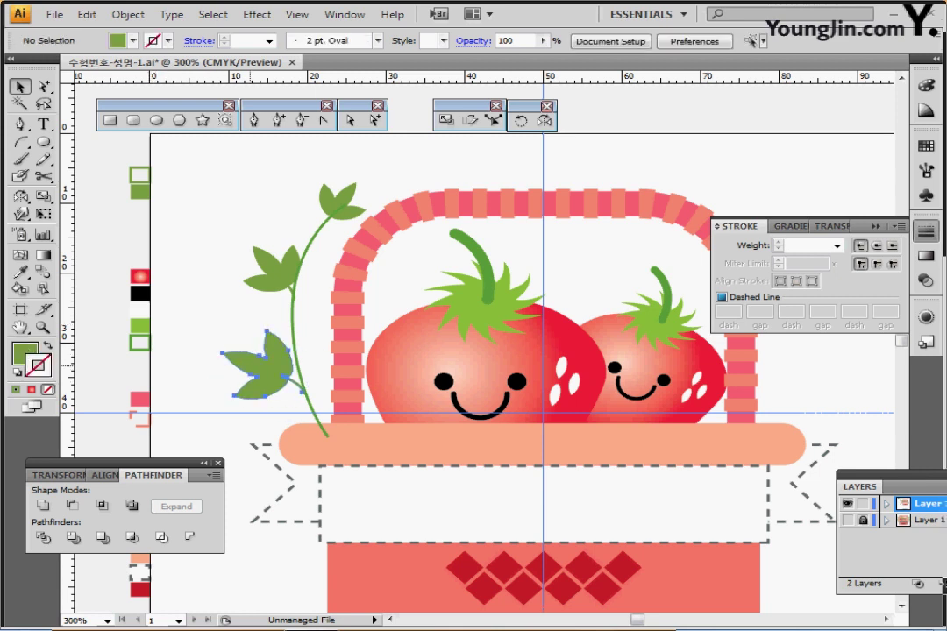
left_click(263, 369)
left_click(211, 308)
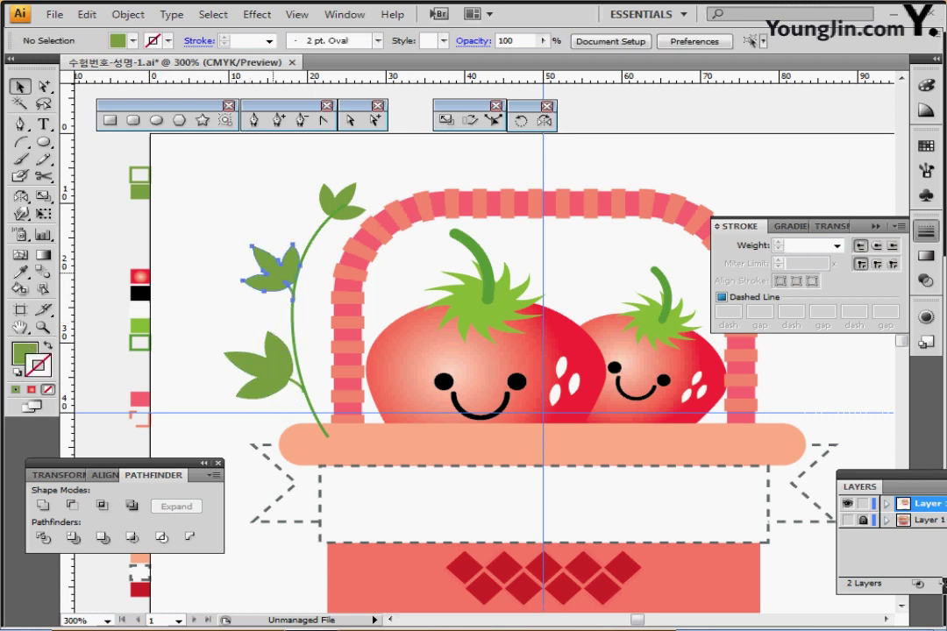
Make a last small position and angle adjustment to the medium leaf beside the vine.
left_click(276, 270)
left_click_drag(288, 226, 285, 223)
left_click(296, 224)
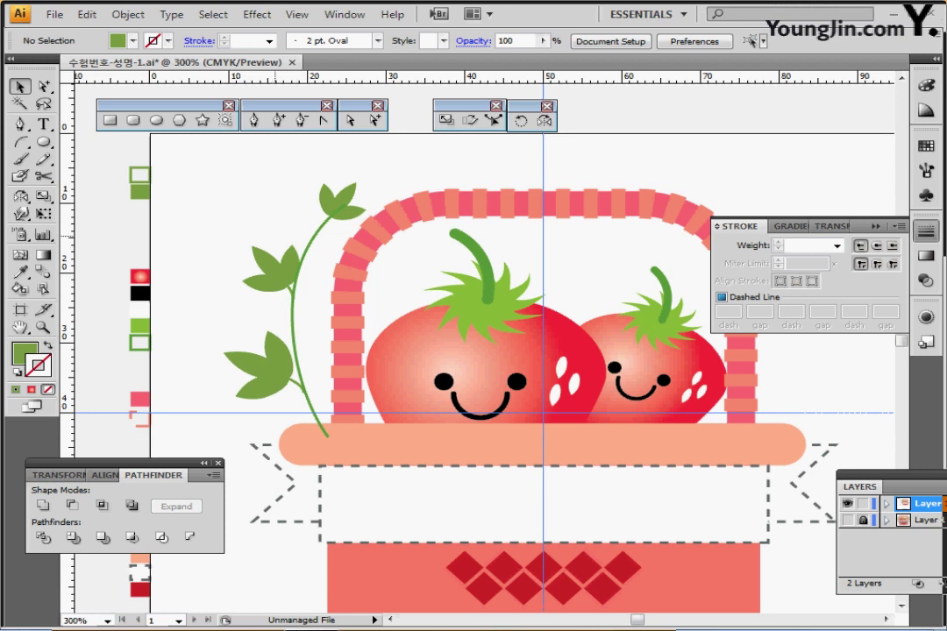
Rotate the medium leaf slightly and nudge it left so its stem meets the vine.
left_click(277, 265)
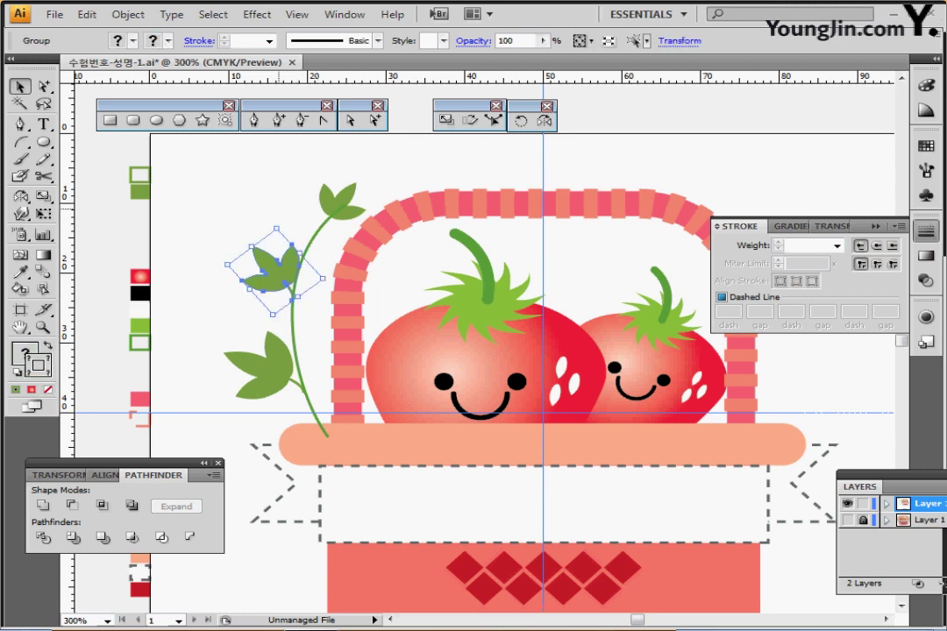
left_click(281, 225)
left_click(276, 267)
left_click_drag(281, 225, 312, 249)
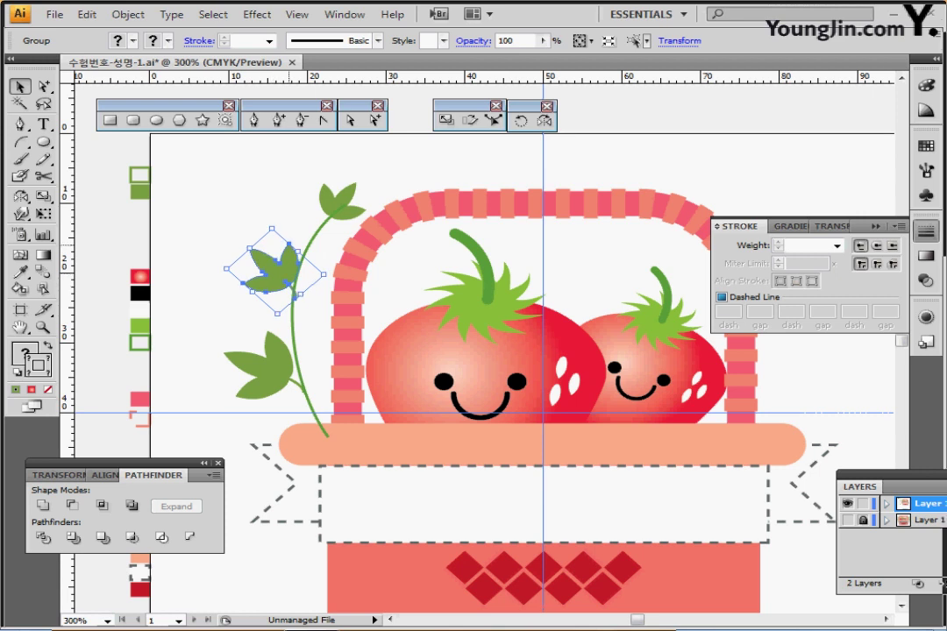
key("Left")
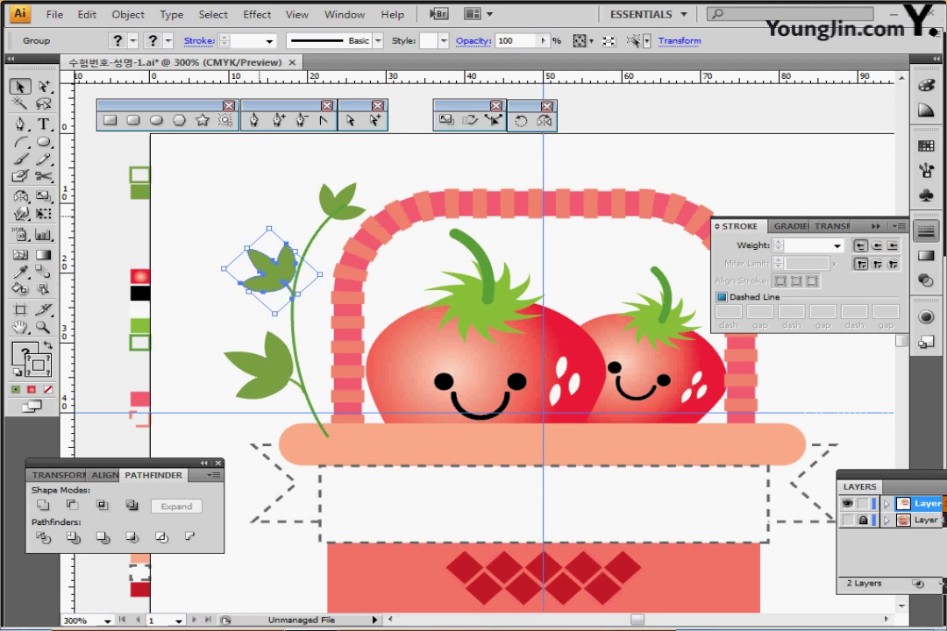
left_click(260, 217)
With the bounding box hidden, group the vine with its three leaves and place the group behind the basket rim.
left_click_drag(233, 160, 317, 379)
left_click(343, 202, "shift")
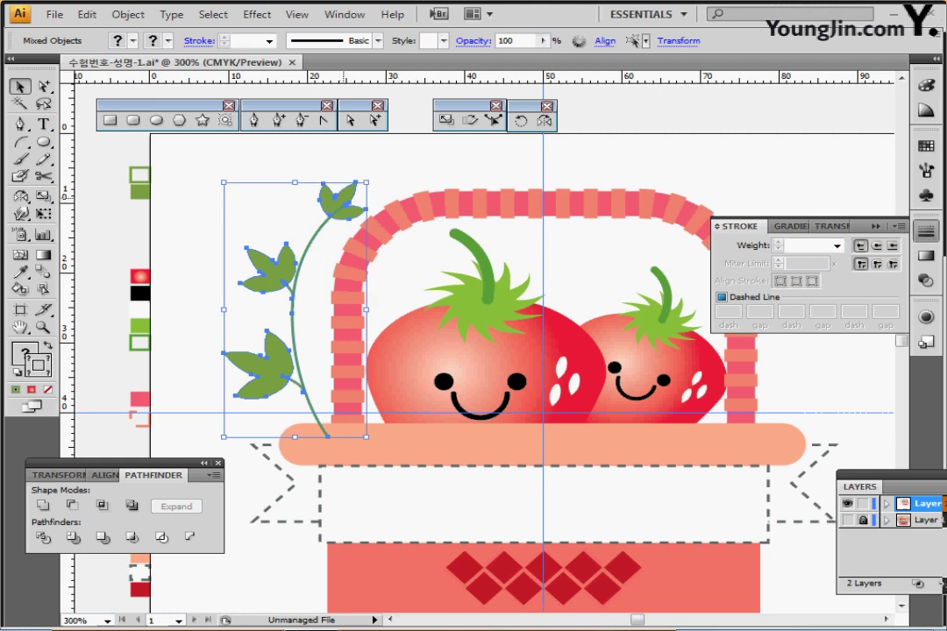
key("ctrl+shift+b")
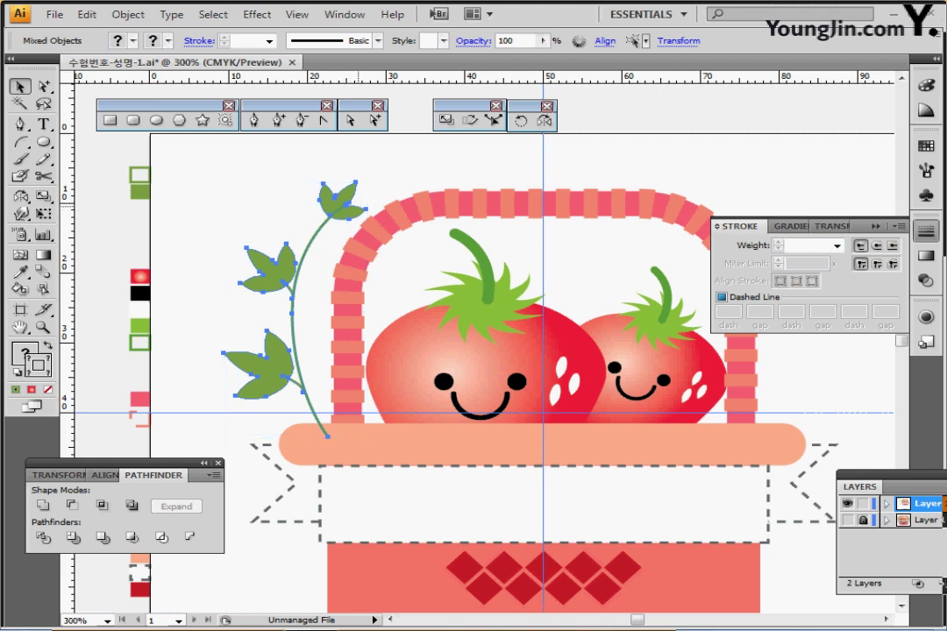
key("ctrl+g")
key("ctrl+shift+b")
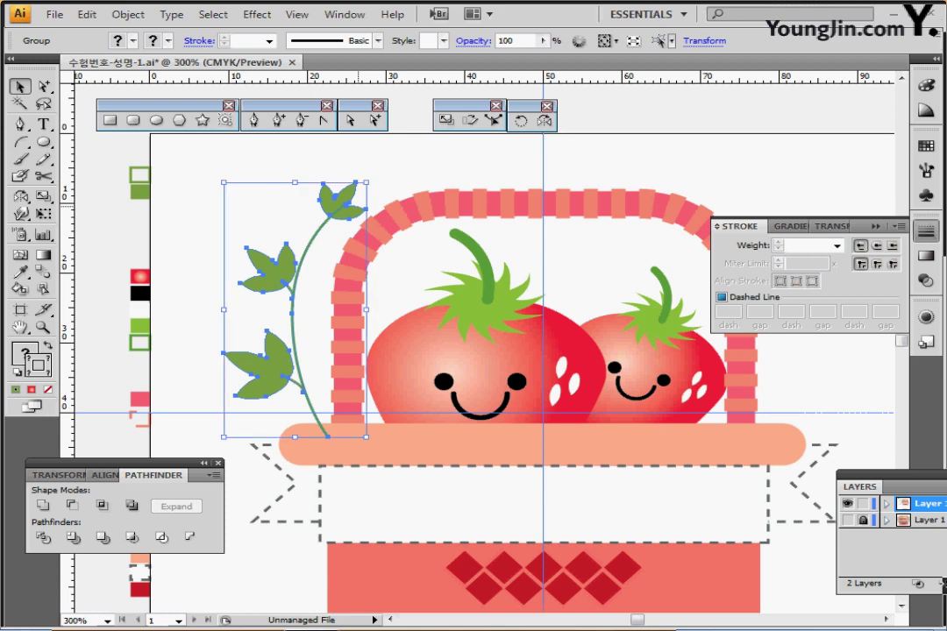
key("ctrl+shift+b")
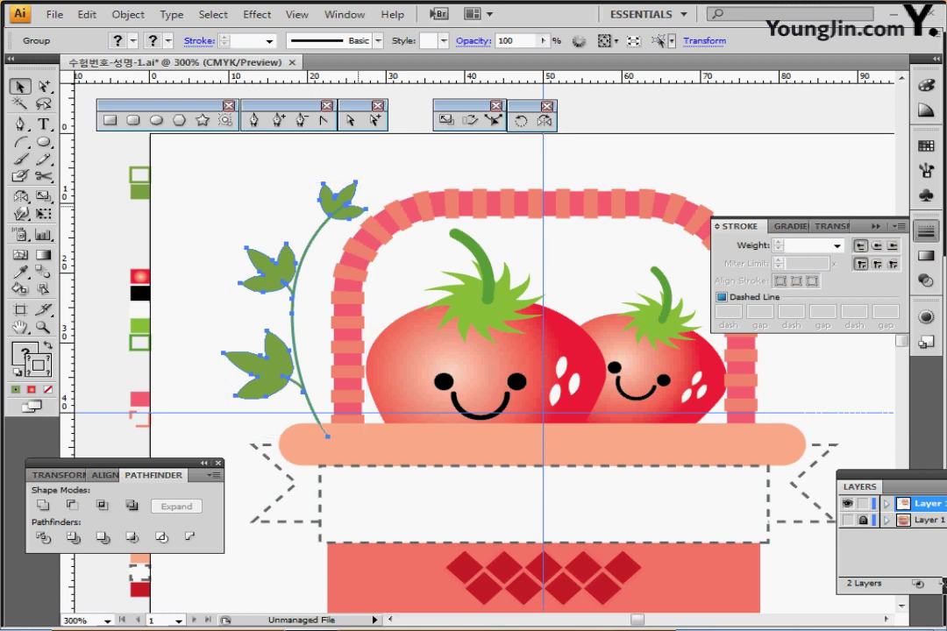
Reflect a copy of the vine group across the vertical axis about the basket's centre guide.
left_click_drag(358, 210, 254, 188)
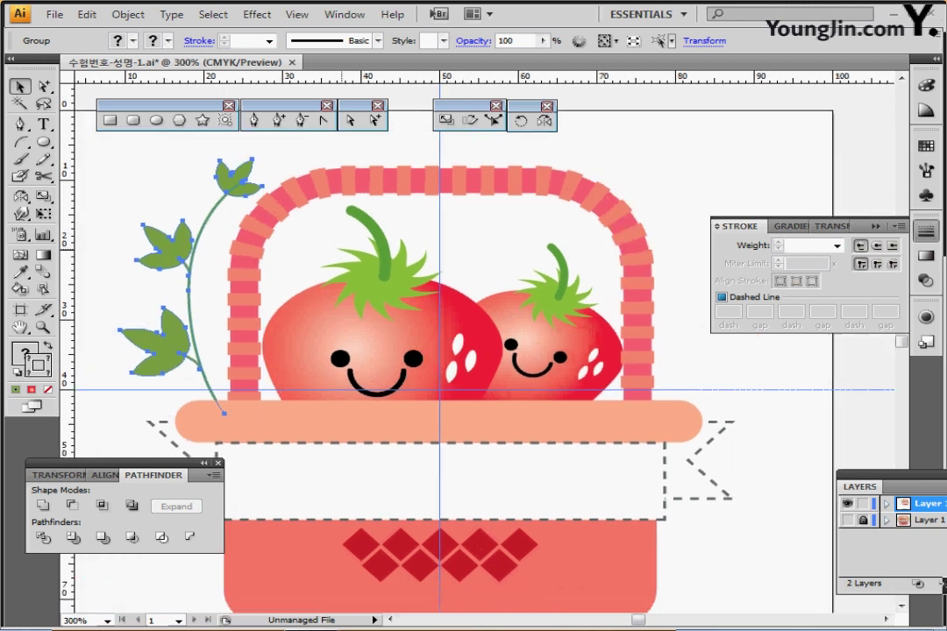
left_click_drag(342, 250, 335, 250)
left_click(544, 121)
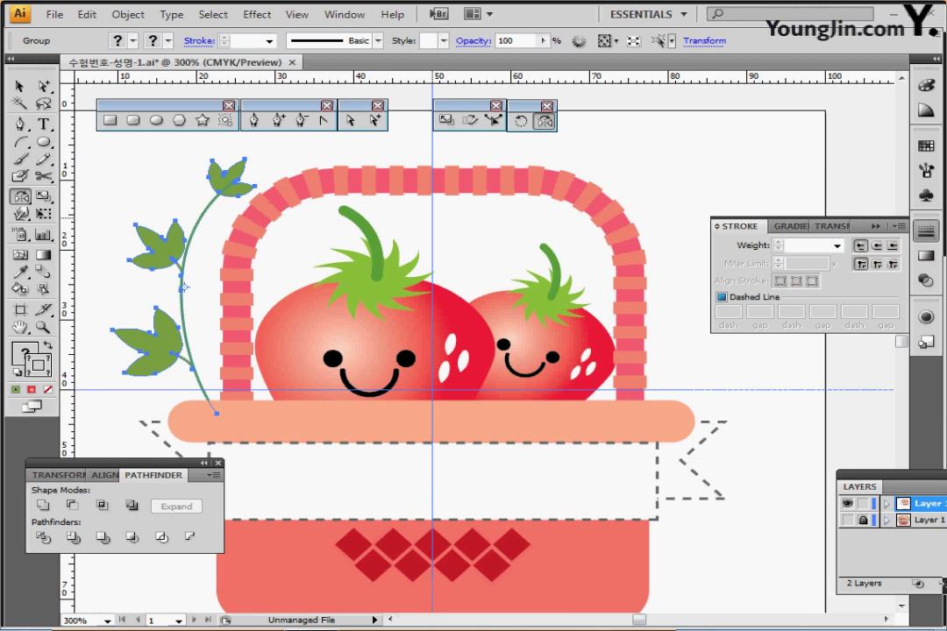
left_click(432, 217, "alt")
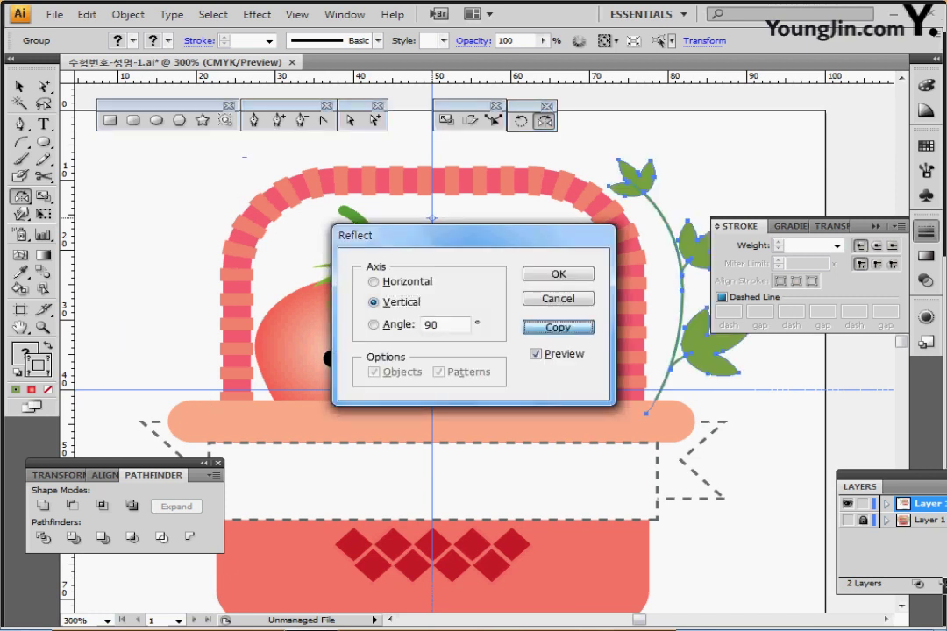
left_click(558, 327)
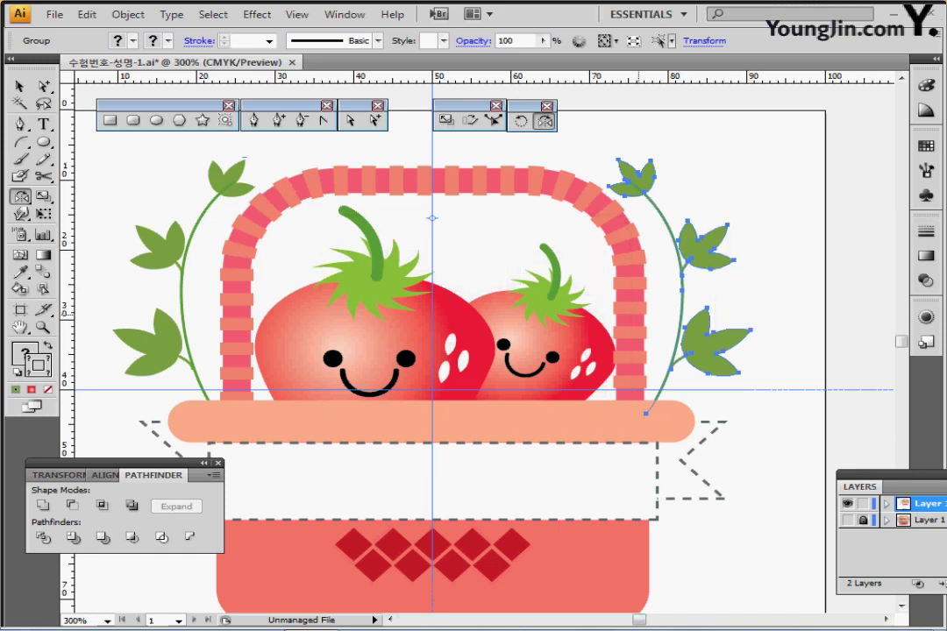
Move the grey "Real Strawberry" text from below the artboard onto the white banner and bring it to the front.
key("ctrl+minus")
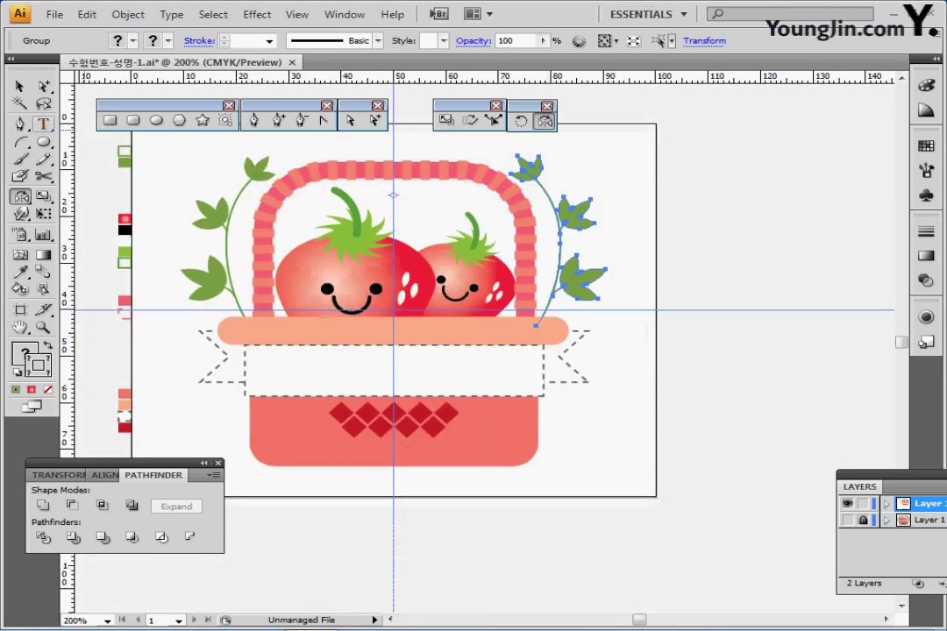
left_click(44, 124)
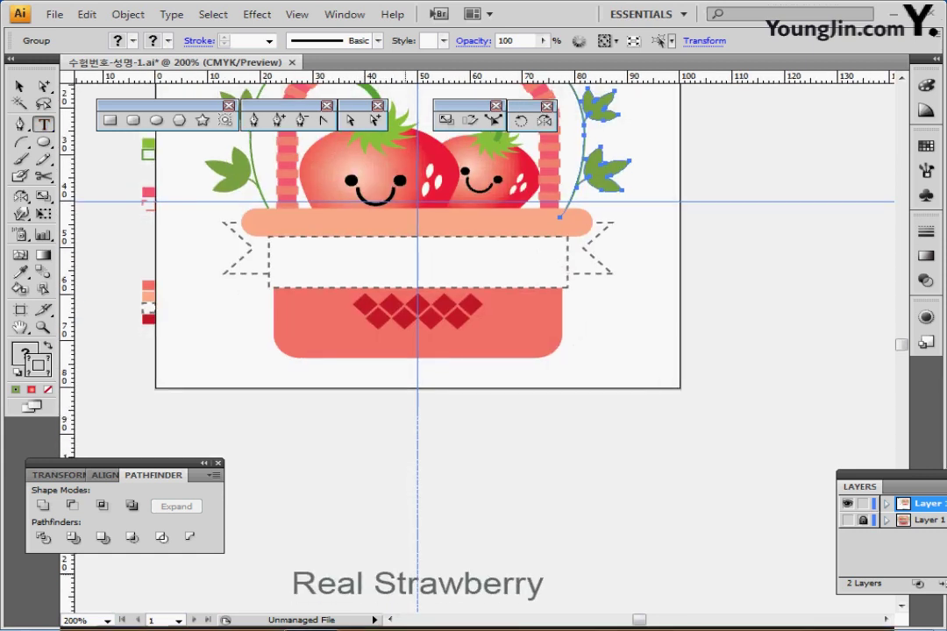
left_click_drag(406, 585, 440, 372)
key("ctrl+shift+bracketright")
left_click(440, 373, "ctrl")
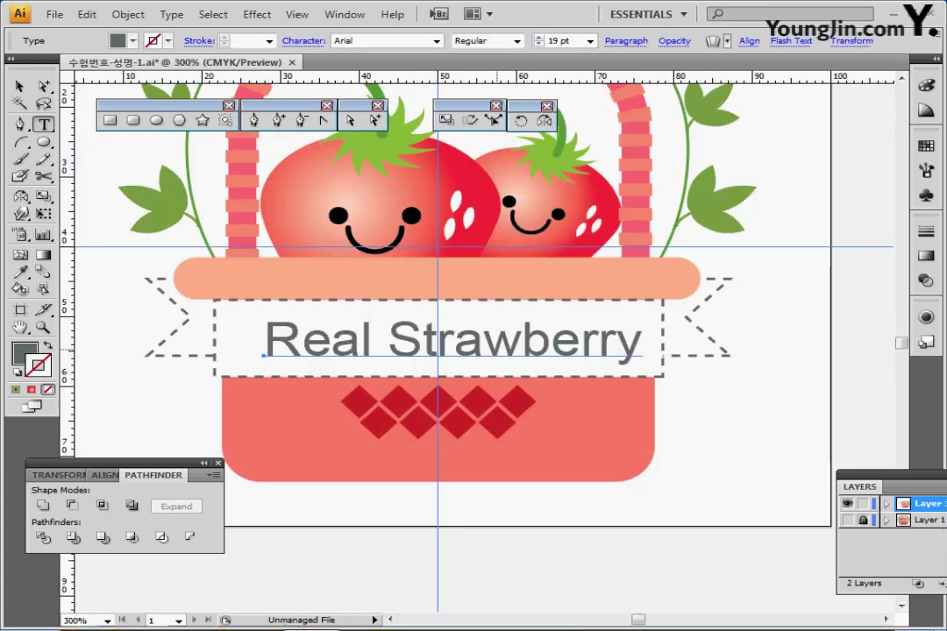
Nudge the "Real Strawberry" text slightly left to centre it on the banner and deselect it.
key("Left")
key("Left")
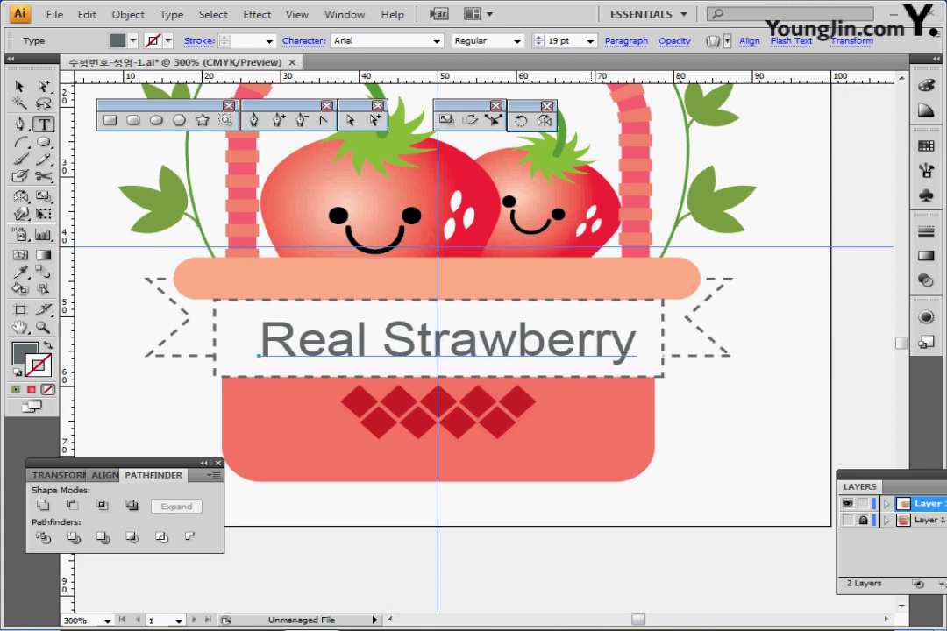
key("Escape")
key("ctrl+shift+a")
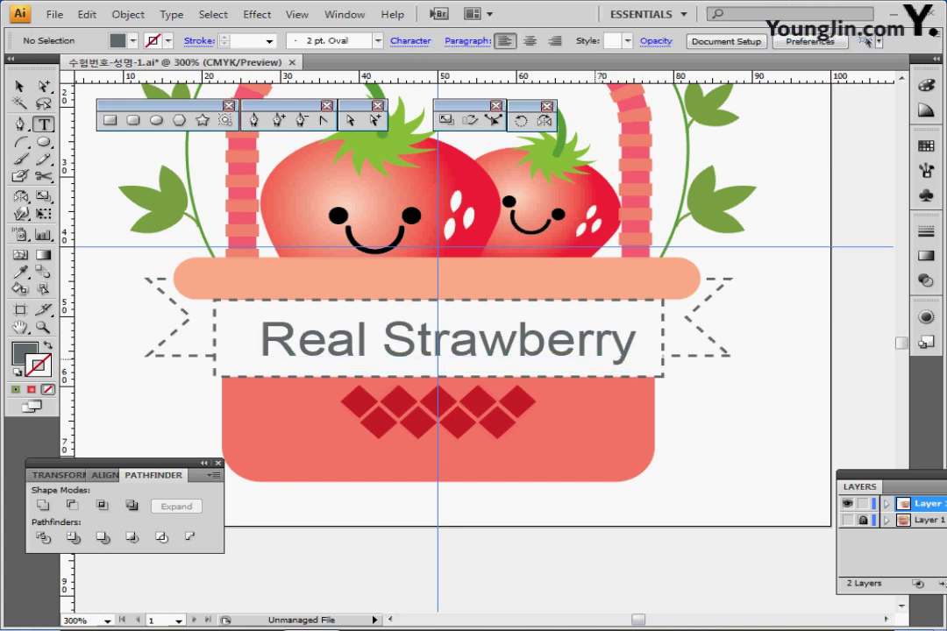
Hide the guides crossing the basket illustration, with the whole artboard in view.
left_click(20, 327)
double_click(20, 328)
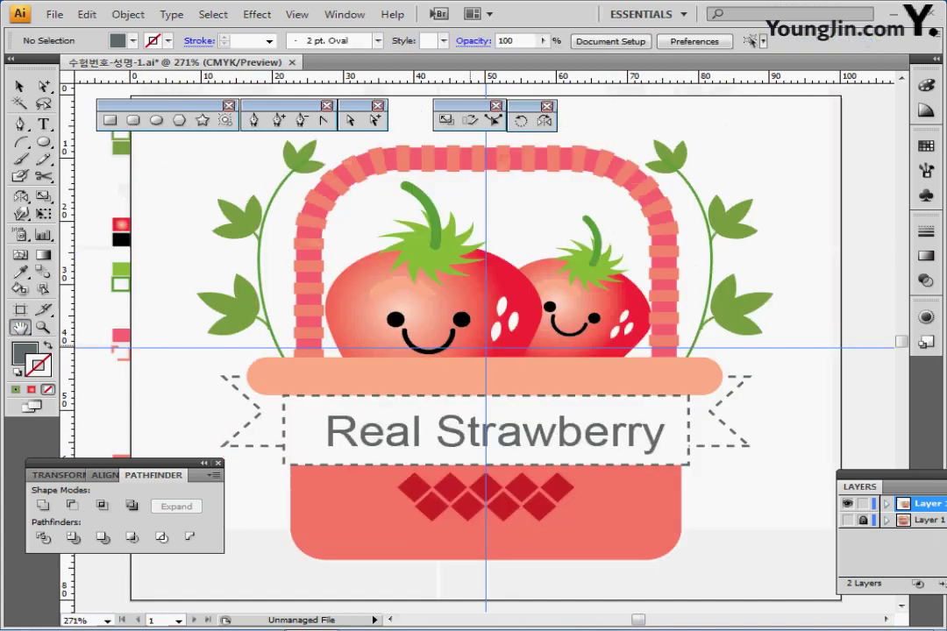
left_click_drag(473, 358, 438, 351)
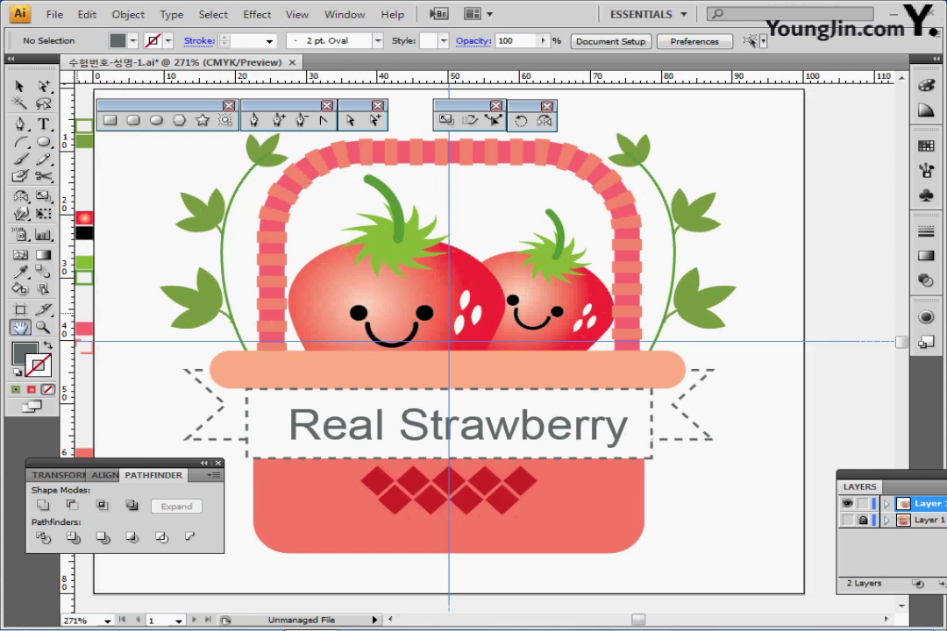
key("ctrl+semicolon")
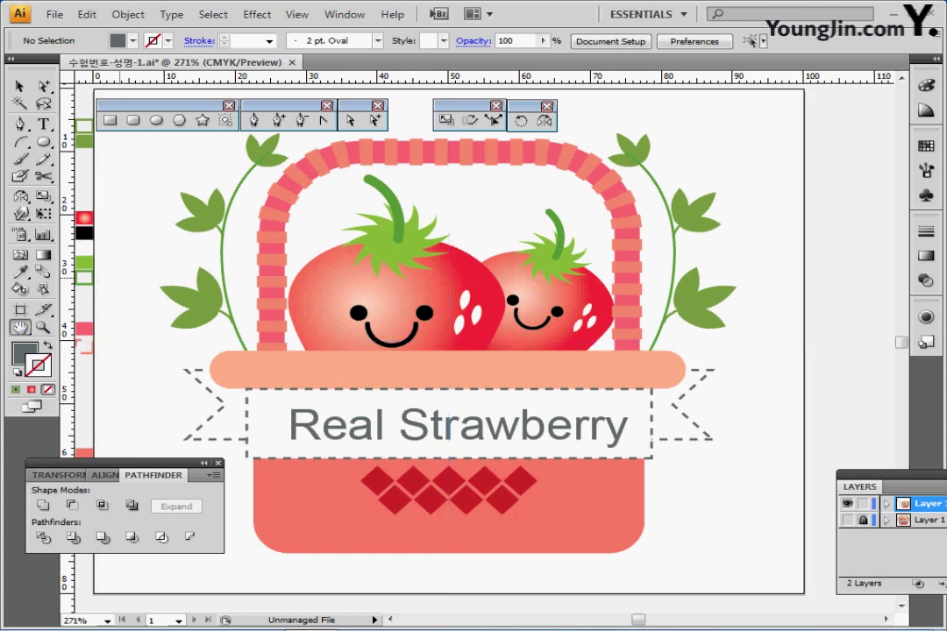